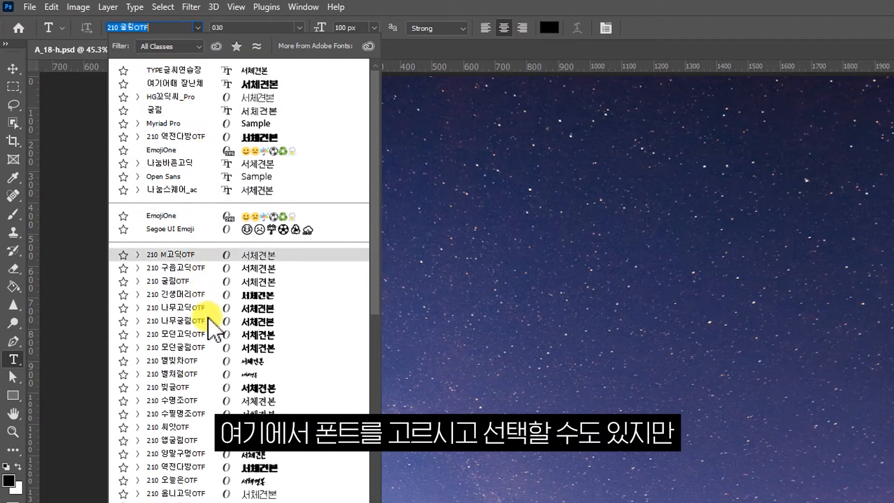
# - Show the Character panel for the text settings
pyautogui.click(363, 57)
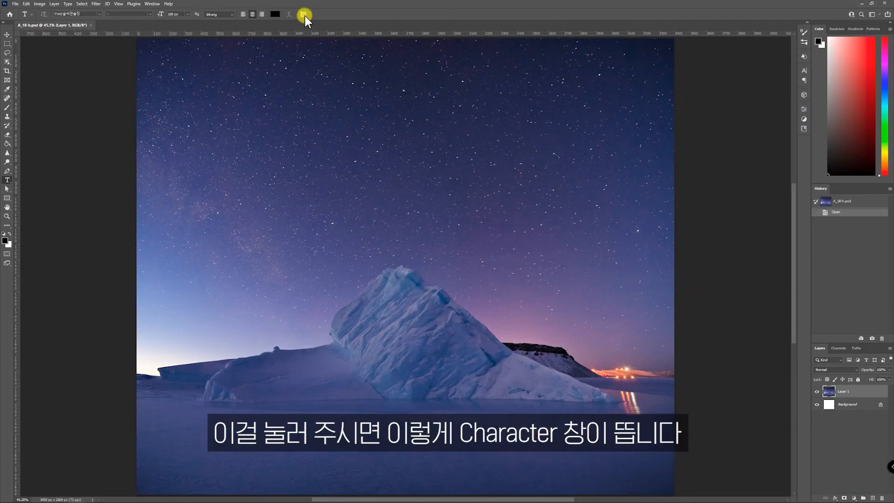
pyautogui.click(303, 14)
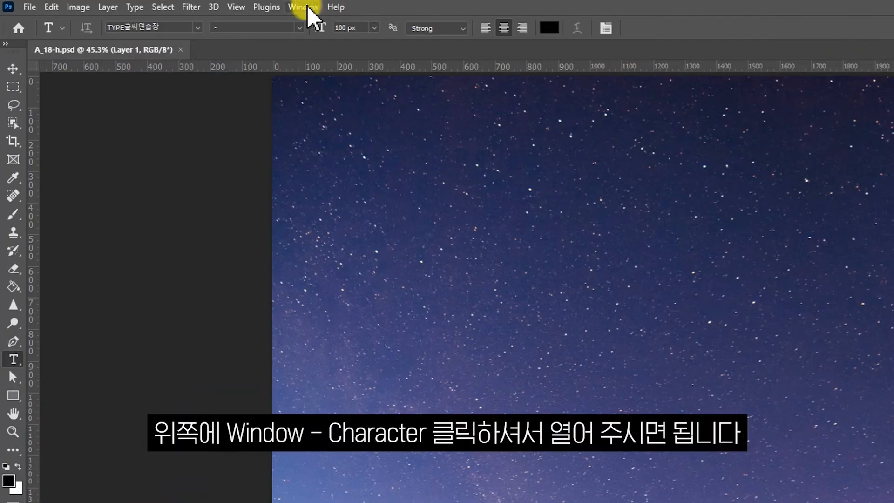
pyautogui.click(152, 3)
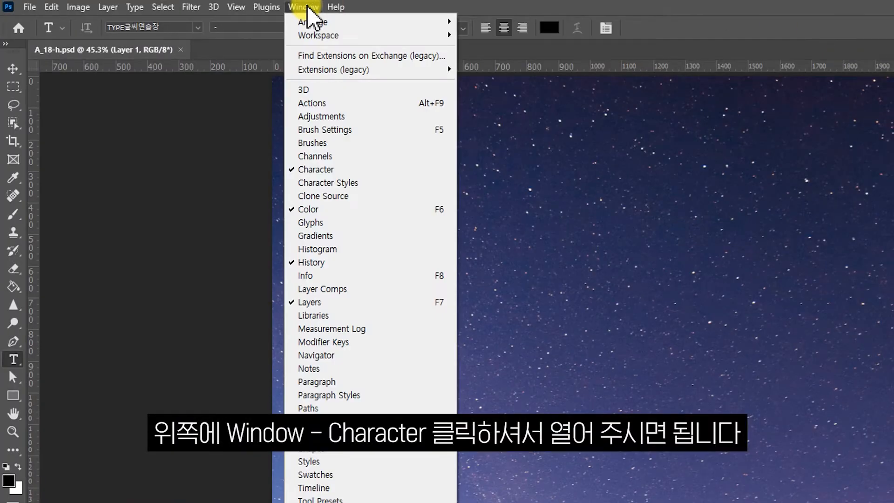
pyautogui.click(389, 172)
# - Set the text font to HG꼬딕씨_Pro with the 60g weight
pyautogui.click(758, 80)
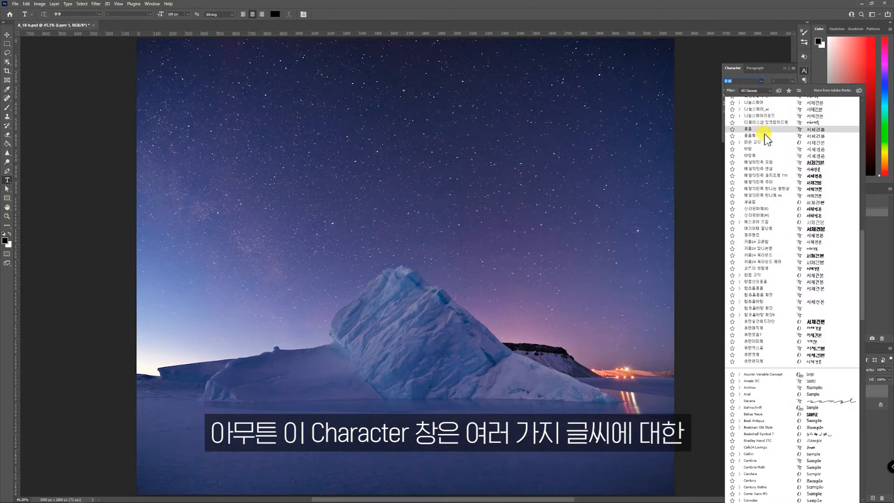
pyautogui.scroll(5, 767, 160)
pyautogui.moveTo(860, 225); pyautogui.dragTo(862, 124)
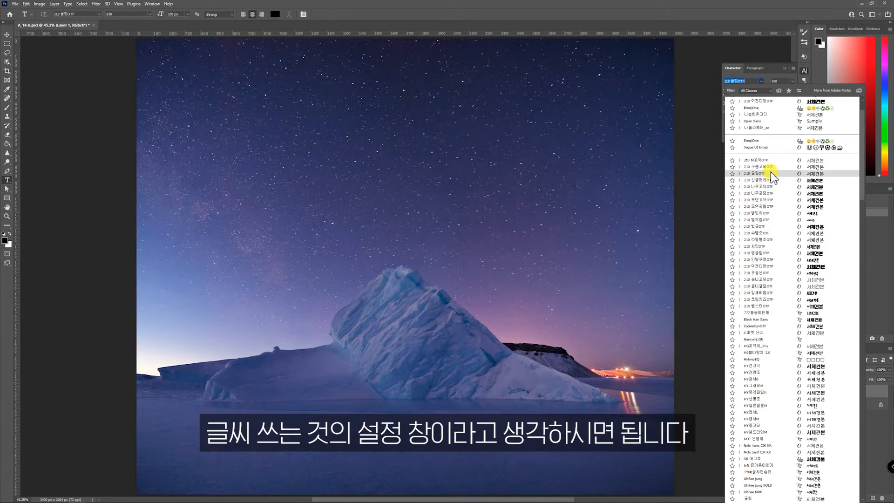
pyautogui.moveTo(862, 127)
pyautogui.mouseDown()
pyautogui.moveTo(867, 435)
pyautogui.moveTo(866, 127)
pyautogui.moveTo(871, 399)
pyautogui.moveTo(855, 469)
pyautogui.moveTo(890, 184)
pyautogui.moveTo(876, 135)
pyautogui.mouseUp()
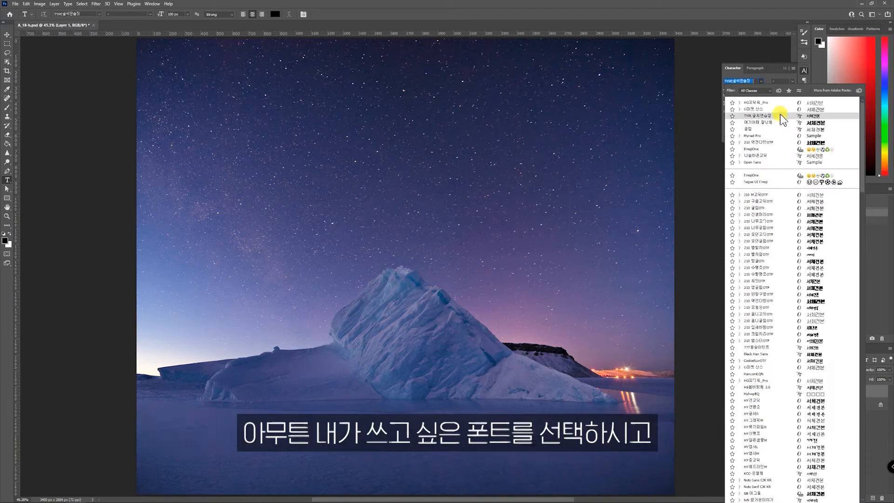
pyautogui.click(769, 102)
pyautogui.click(792, 82)
pyautogui.click(789, 96)
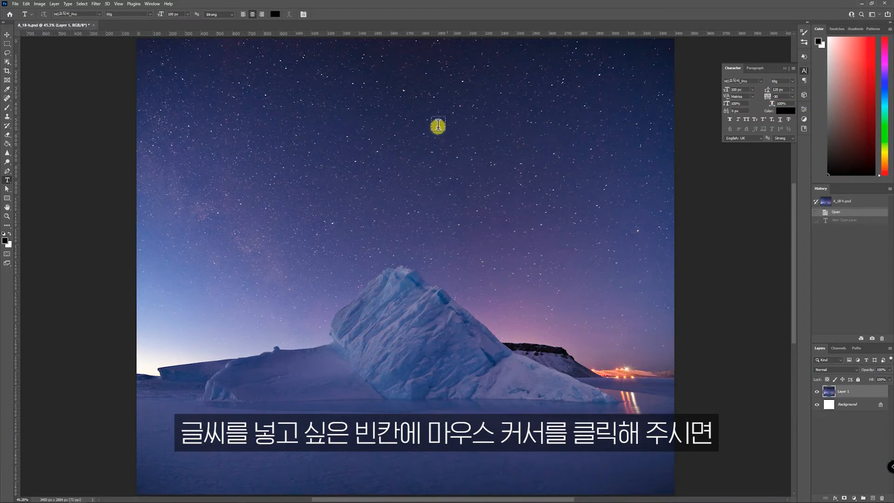
# - Try placing default Lorem Ipsum text layers at different spots in the night sky
pyautogui.click(296, 165)
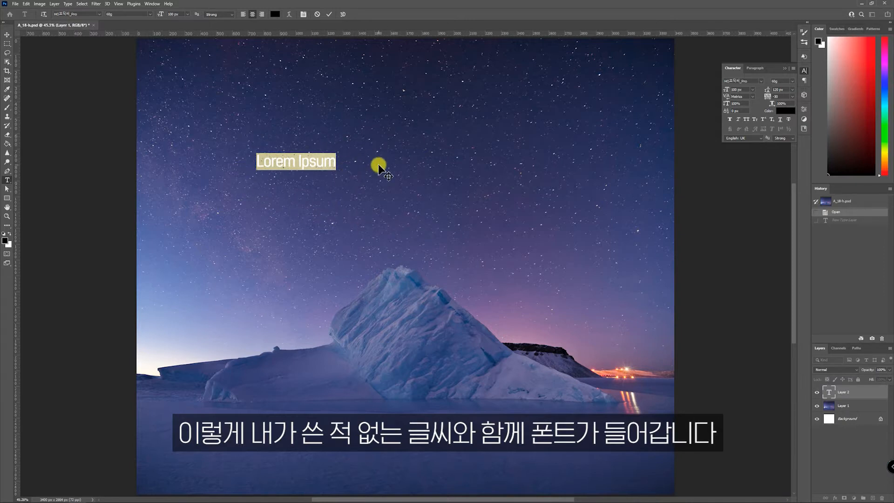
pyautogui.click(282, 164)
pyautogui.moveTo(258, 163); pyautogui.dragTo(420, 165)
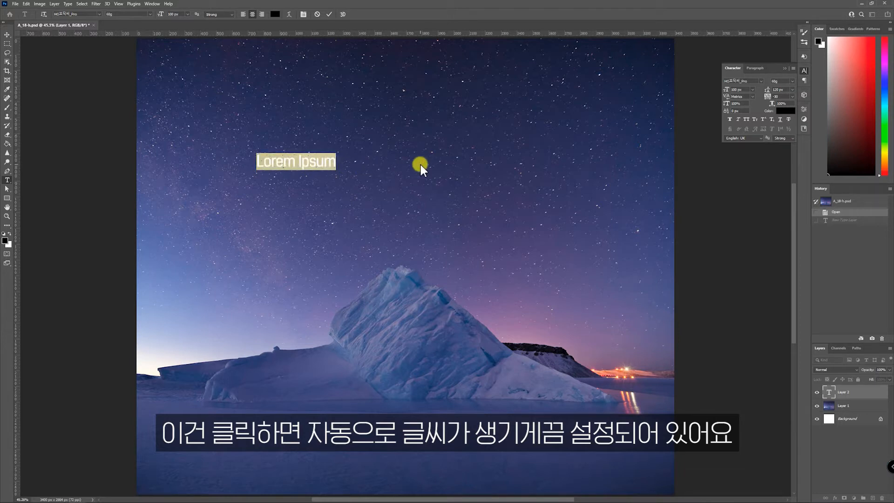
pyautogui.click(428, 142)
pyautogui.click(441, 123)
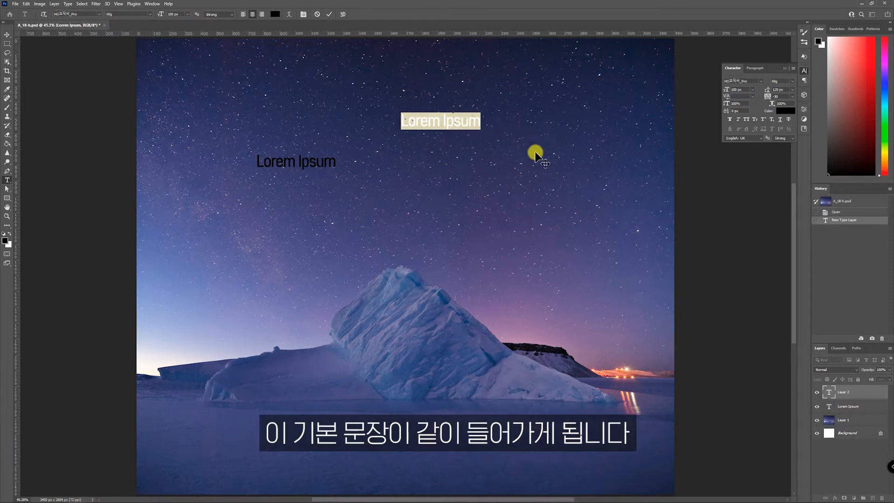
pyautogui.click(538, 212)
pyautogui.click(528, 210)
pyautogui.click(655, 275)
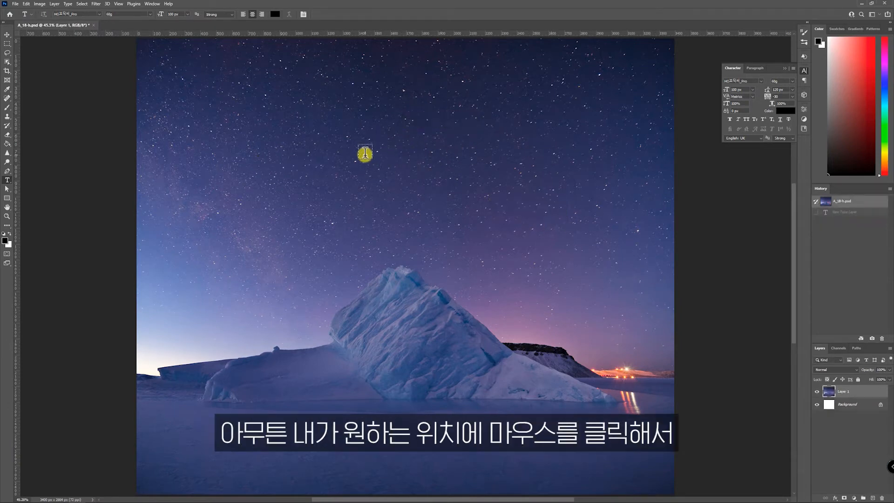
# - Add a text layer reading "안녕하세요? 여우별입니다!" in the sky above the iceberg and commit it
pyautogui.click(369, 156)
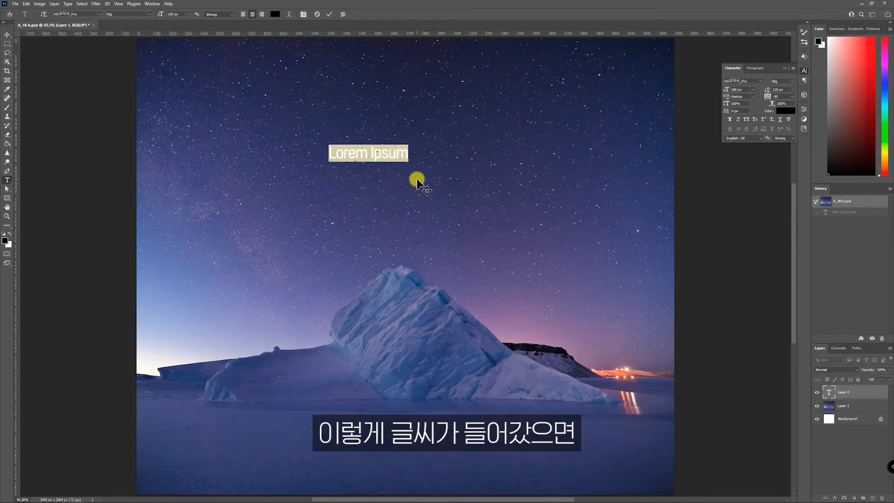
pyautogui.press('BackSpace')
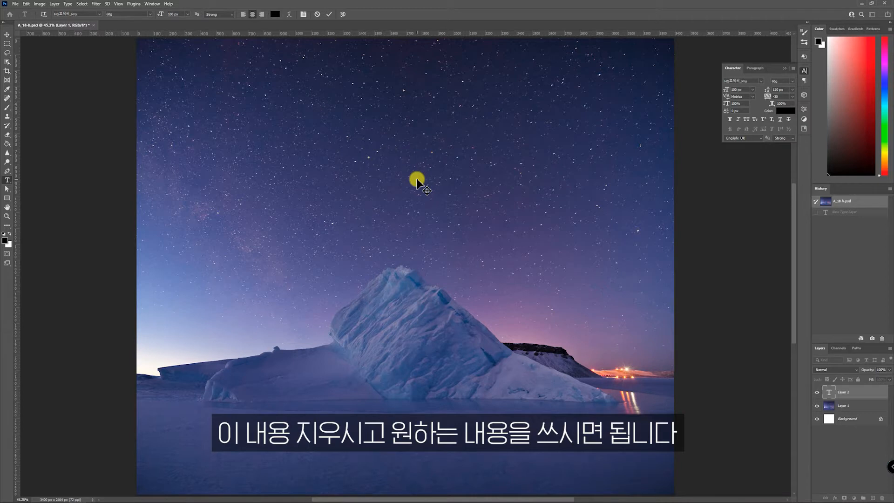
pyautogui.write('안녕하세요? 여우별ㅇ')
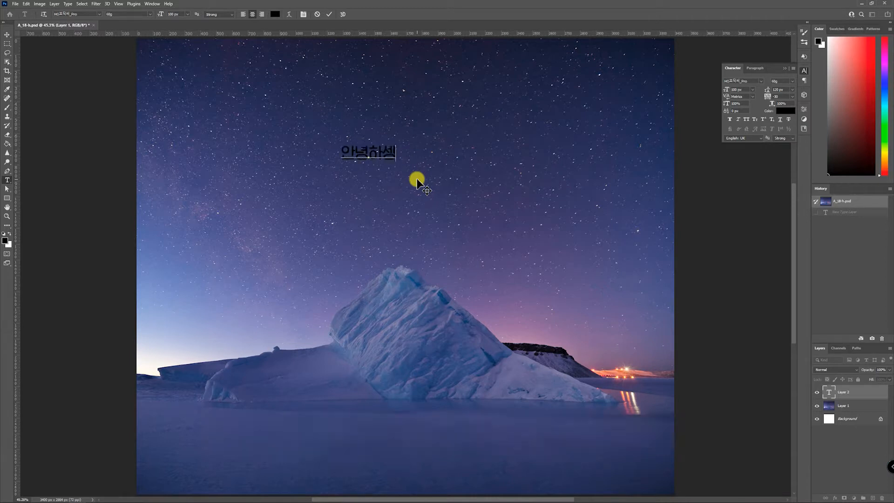
pyautogui.write('입니다!')
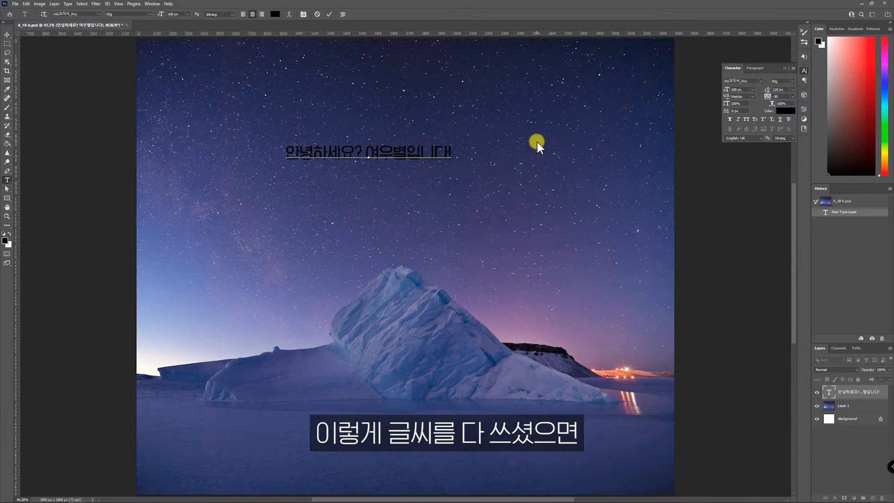
pyautogui.press('Escape')
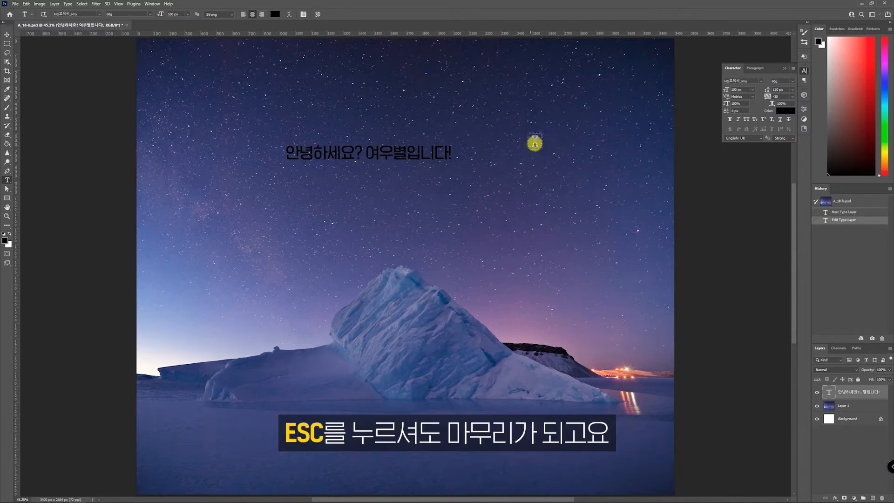
pyautogui.press('Return')
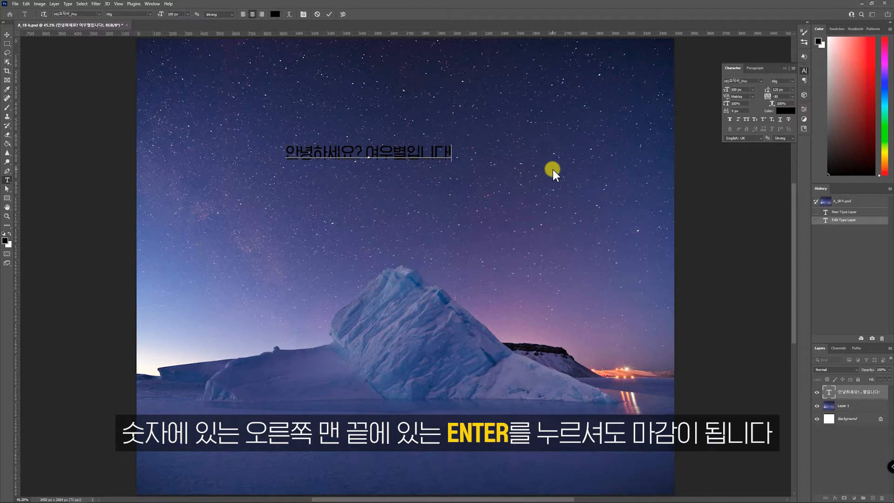
pyautogui.press('KP_Enter')
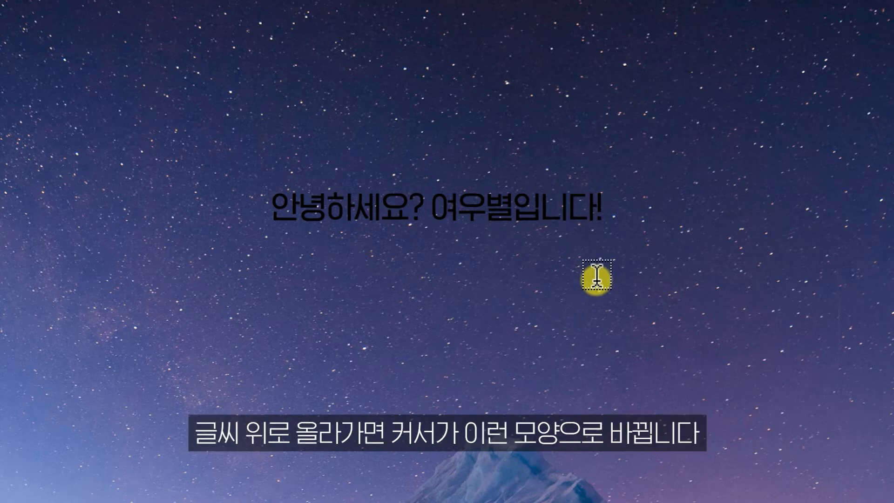
# - Enter the greeting text for editing and try selecting only its middle part
pyautogui.click(560, 214)
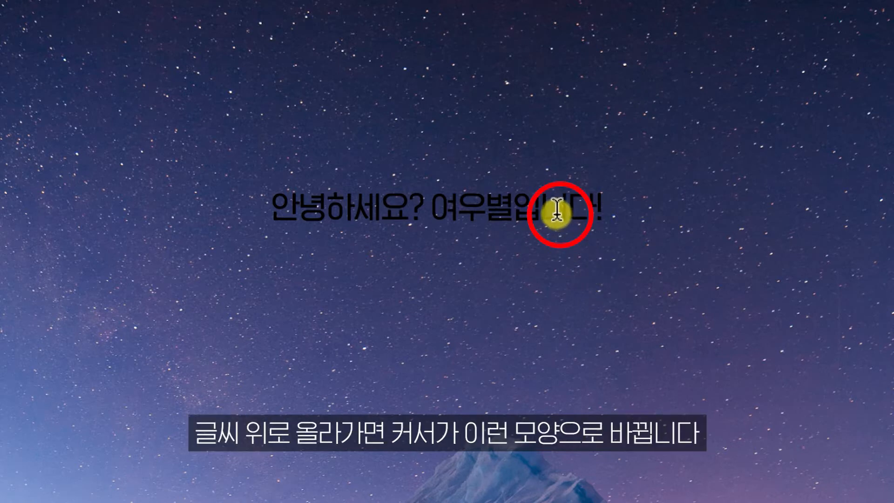
pyautogui.click(557, 209)
pyautogui.moveTo(363, 208); pyautogui.dragTo(531, 205)
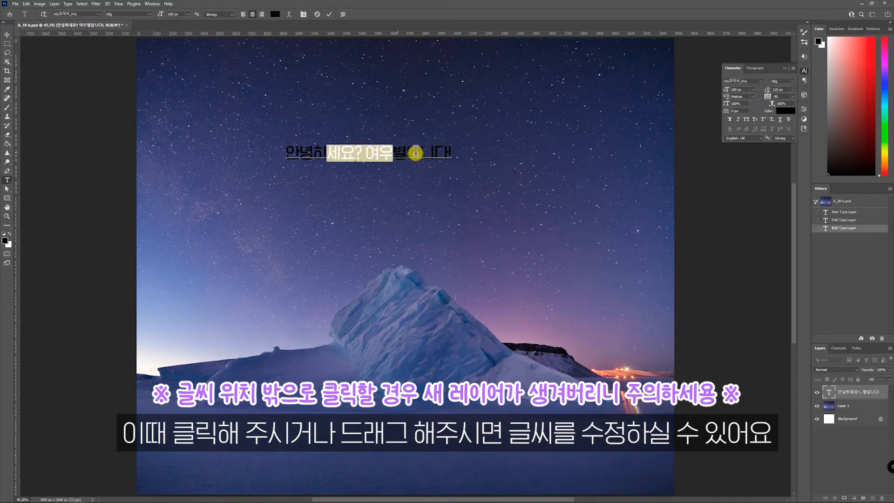
pyautogui.moveTo(415, 152); pyautogui.dragTo(441, 169)
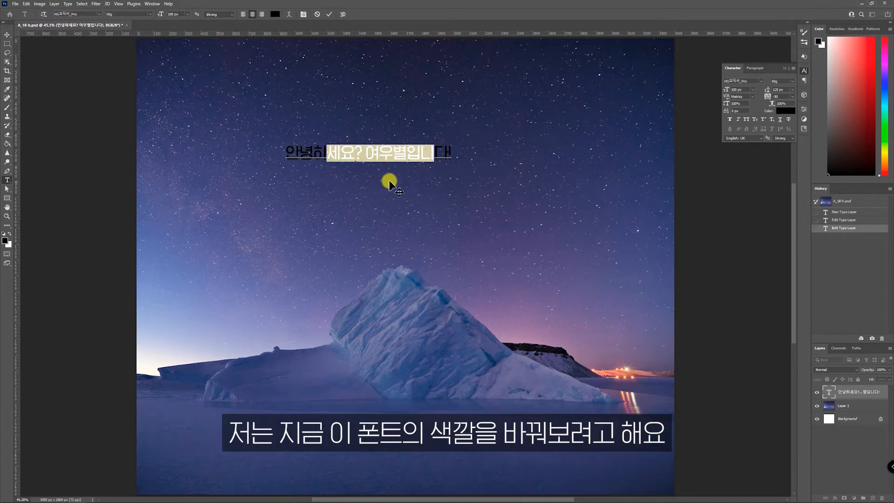
pyautogui.click(301, 154)
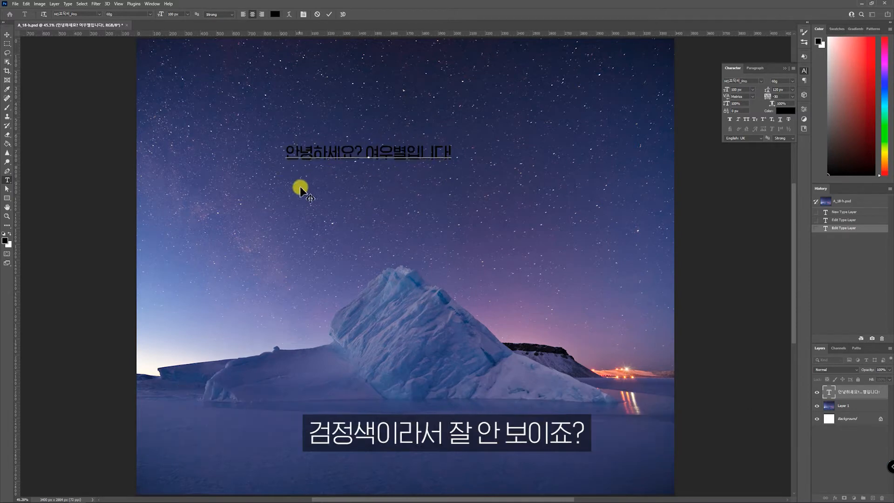
# - Recolor the whole greeting sentence white and commit the text edit
pyautogui.moveTo(287, 152); pyautogui.dragTo(470, 153)
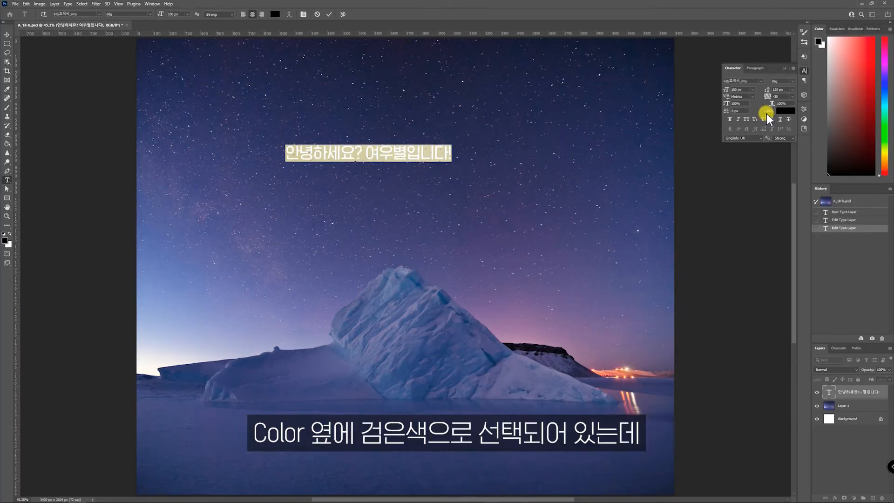
pyautogui.click(791, 114)
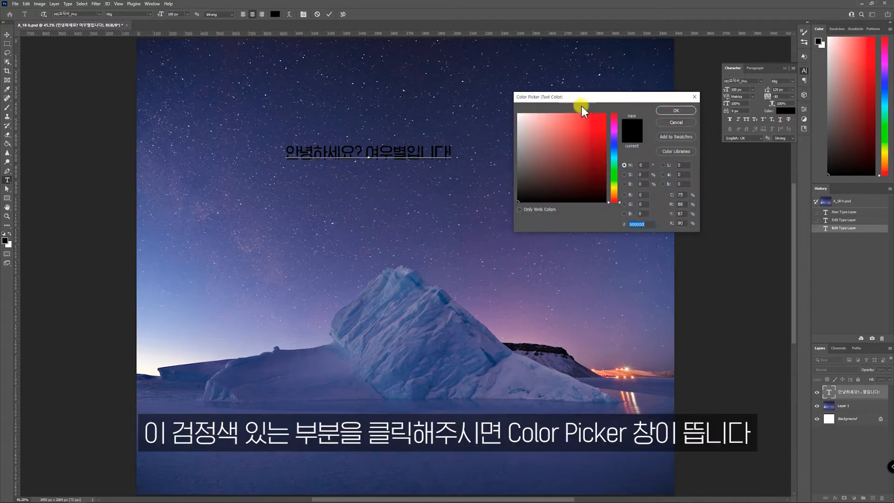
pyautogui.moveTo(561, 150)
pyautogui.mouseDown()
pyautogui.moveTo(555, 127)
pyautogui.moveTo(584, 154)
pyautogui.moveTo(594, 143)
pyautogui.mouseUp()
pyautogui.click(616, 169)
pyautogui.moveTo(560, 173)
pyautogui.mouseDown()
pyautogui.moveTo(556, 159)
pyautogui.moveTo(576, 134)
pyautogui.moveTo(614, 134)
pyautogui.moveTo(614, 126)
pyautogui.mouseUp()
pyautogui.moveTo(562, 127)
pyautogui.mouseDown()
pyautogui.moveTo(550, 118)
pyautogui.moveTo(598, 153)
pyautogui.moveTo(560, 165)
pyautogui.moveTo(584, 175)
pyautogui.moveTo(596, 145)
pyautogui.moveTo(614, 165)
pyautogui.mouseUp()
pyautogui.click(615, 183)
pyautogui.moveTo(542, 131); pyautogui.dragTo(471, 80)
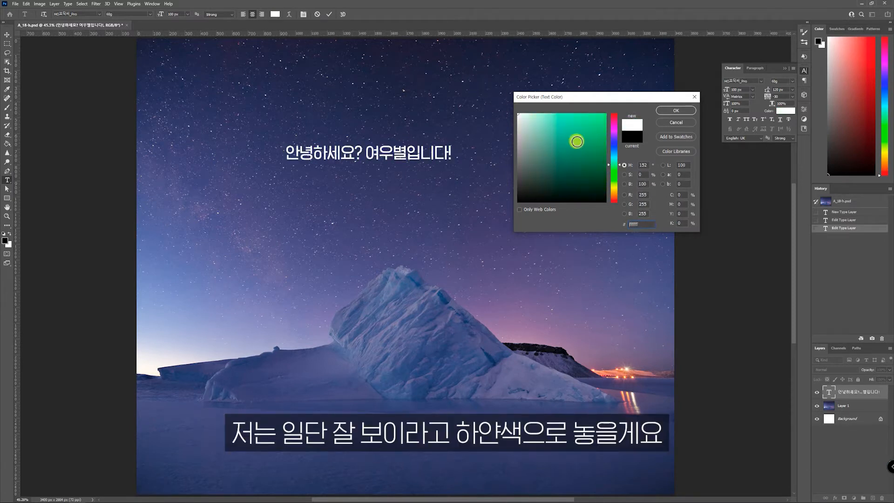
pyautogui.click(676, 110)
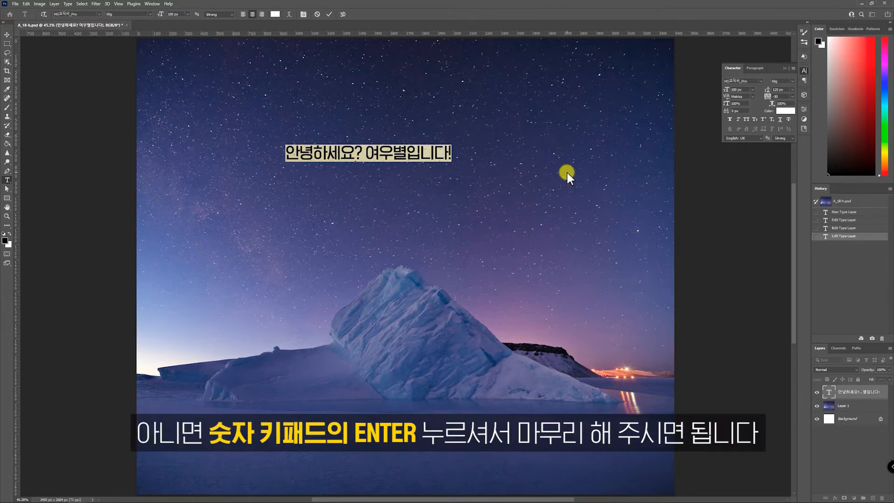
pyautogui.press('KP_Enter')
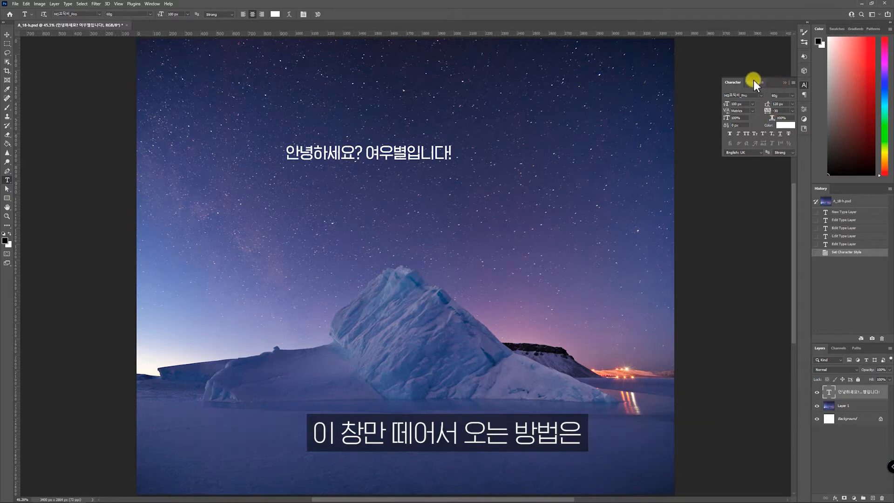
# - Detach the Character panel from its dock and float it over the canvas beside the greeting text
pyautogui.click(803, 86)
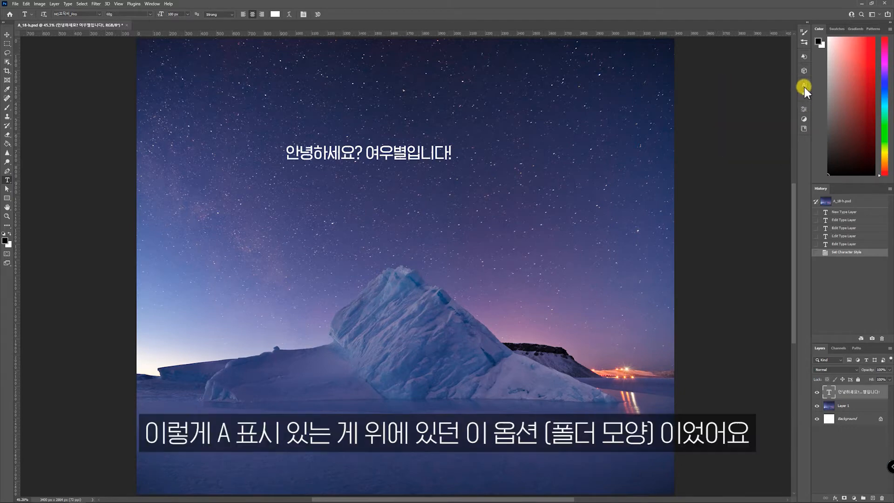
pyautogui.click(804, 86)
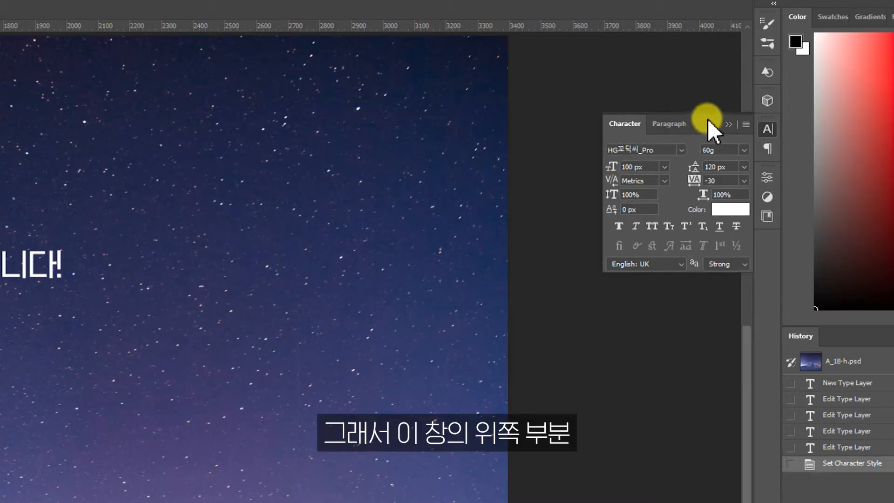
pyautogui.click(670, 125)
pyautogui.click(627, 126)
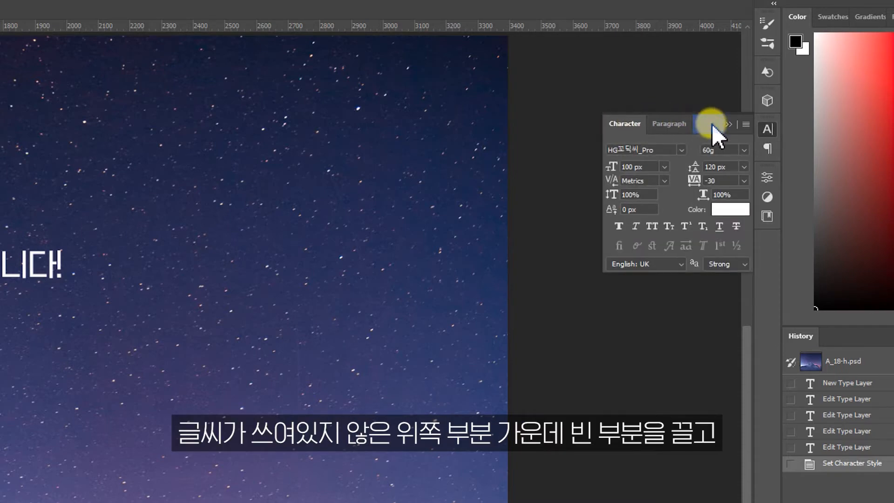
pyautogui.moveTo(712, 125); pyautogui.dragTo(598, 112)
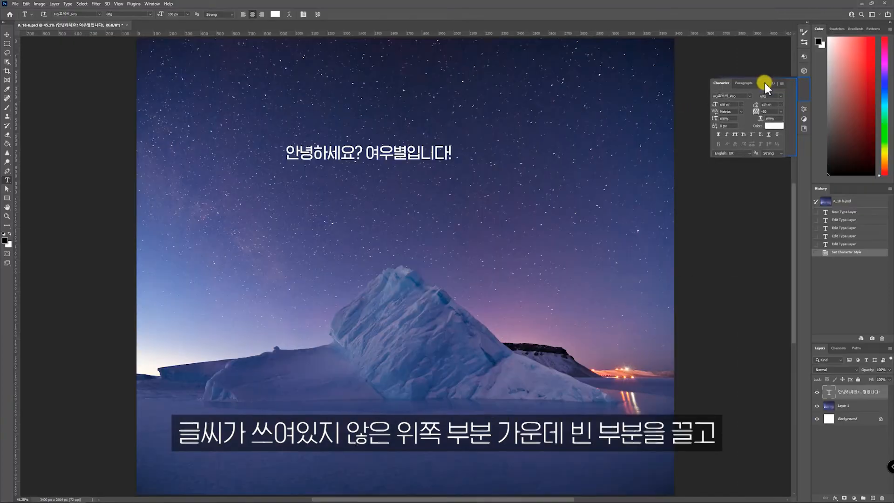
pyautogui.moveTo(719, 76); pyautogui.dragTo(307, 65)
pyautogui.moveTo(230, 74); pyautogui.dragTo(545, 94)
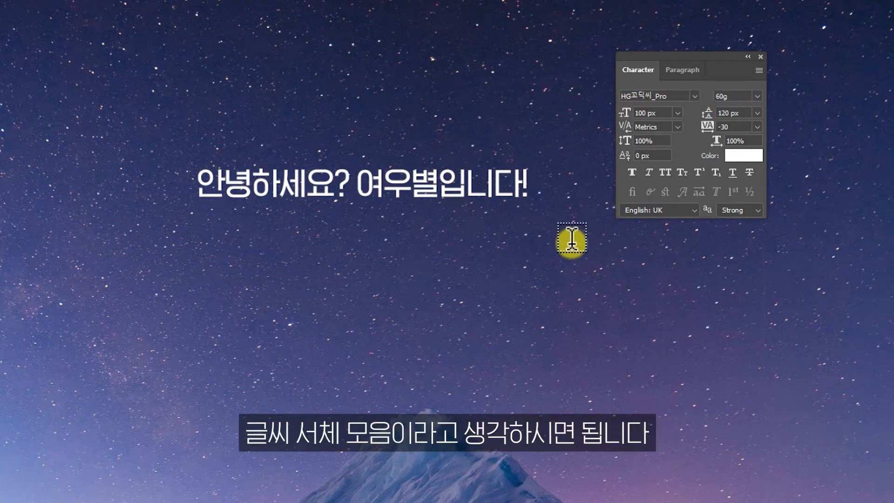
# - Change the greeting text's font to 나눔바른고딕
pyautogui.click(695, 96)
pyautogui.scroll(-10, 890, 275)
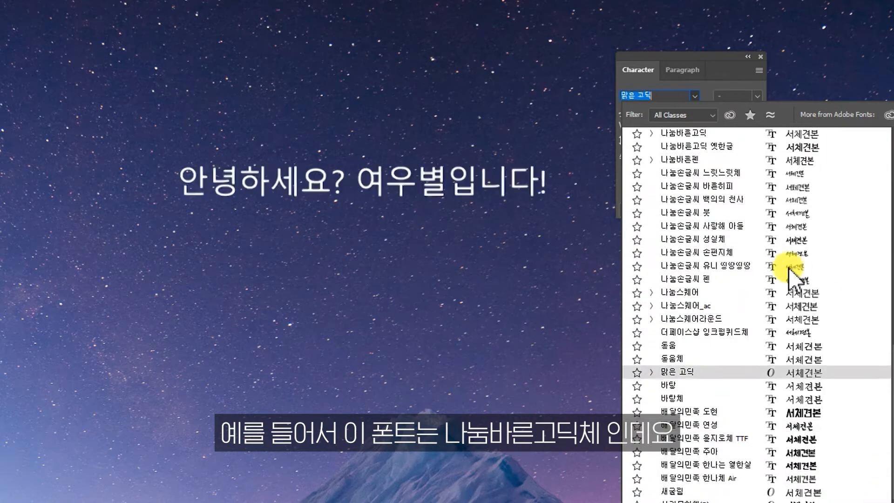
pyautogui.click(734, 200)
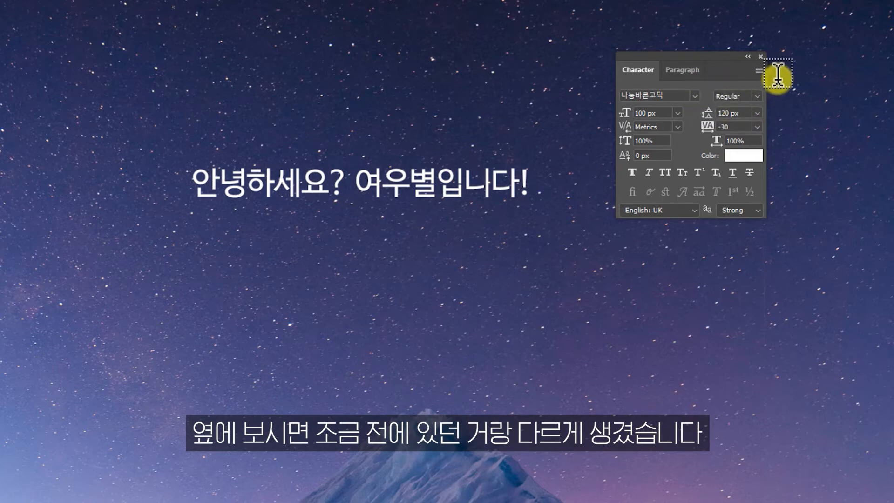
# - Try the Light weight of 나눔바른고딕 on the greeting and switch it back to Regular
pyautogui.click(757, 96)
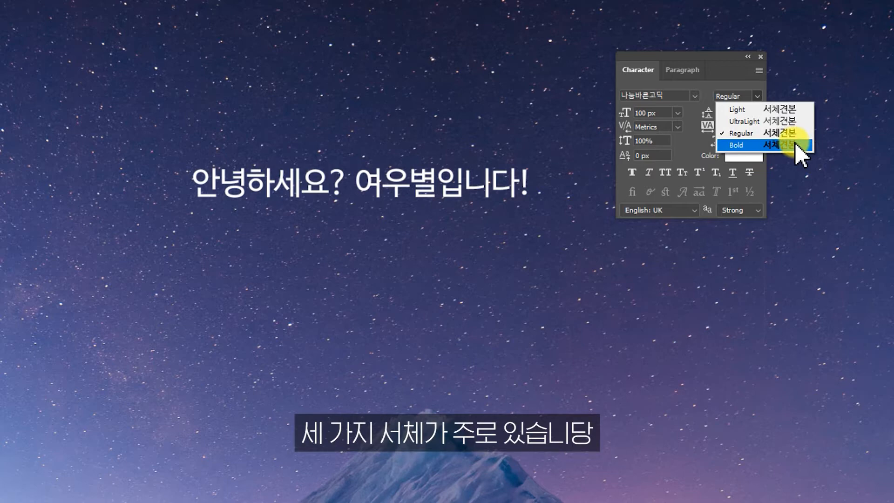
pyautogui.click(796, 110)
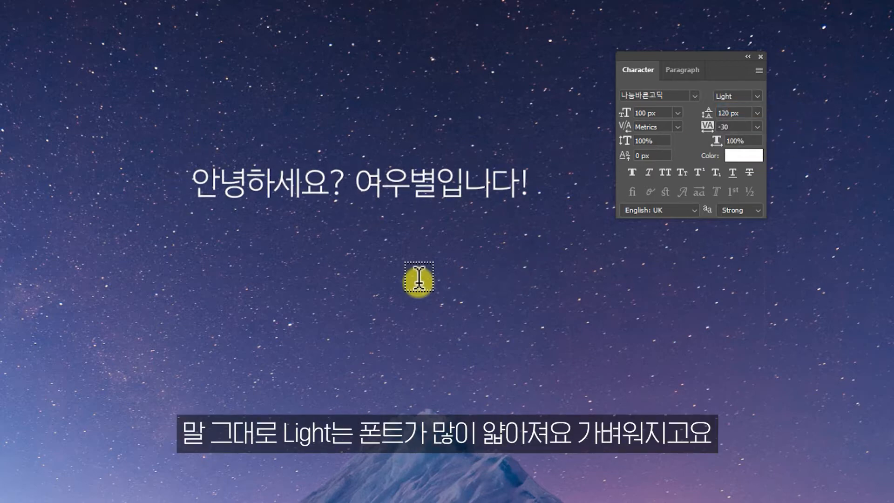
pyautogui.click(745, 99)
pyautogui.click(741, 133)
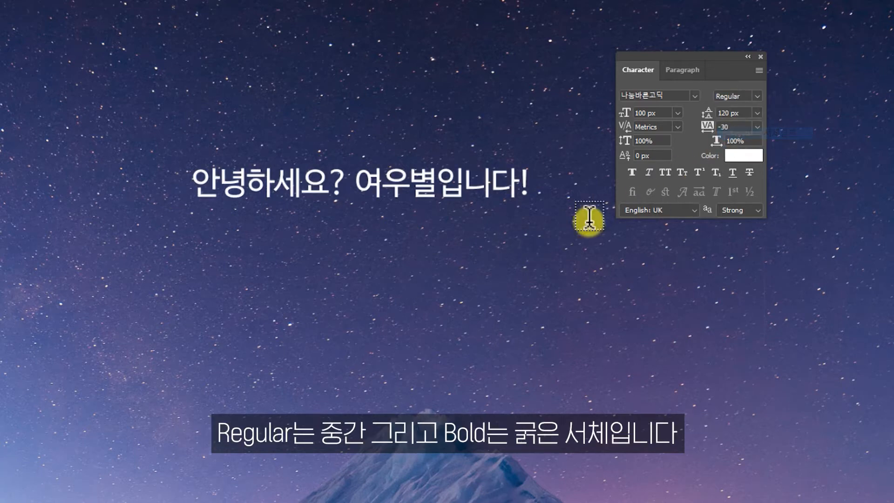
# - Preview the greeting in the Bold and Light weights and restore the Regular weight
pyautogui.click(756, 96)
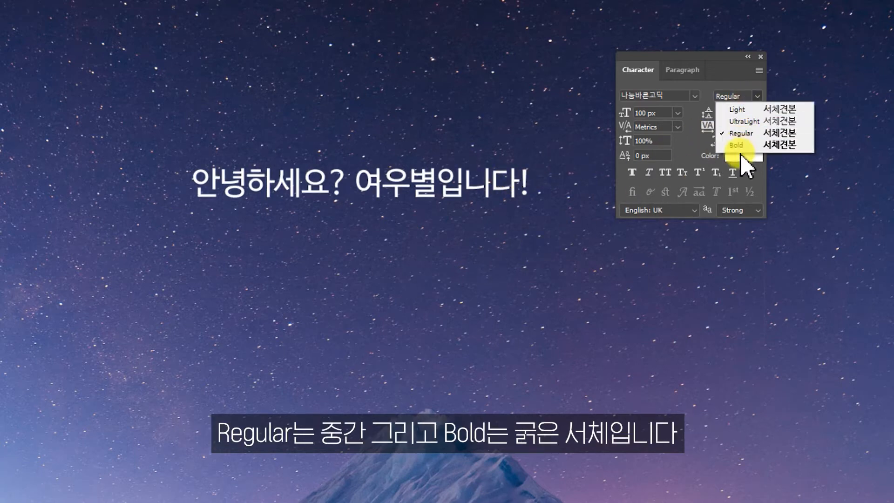
pyautogui.click(739, 148)
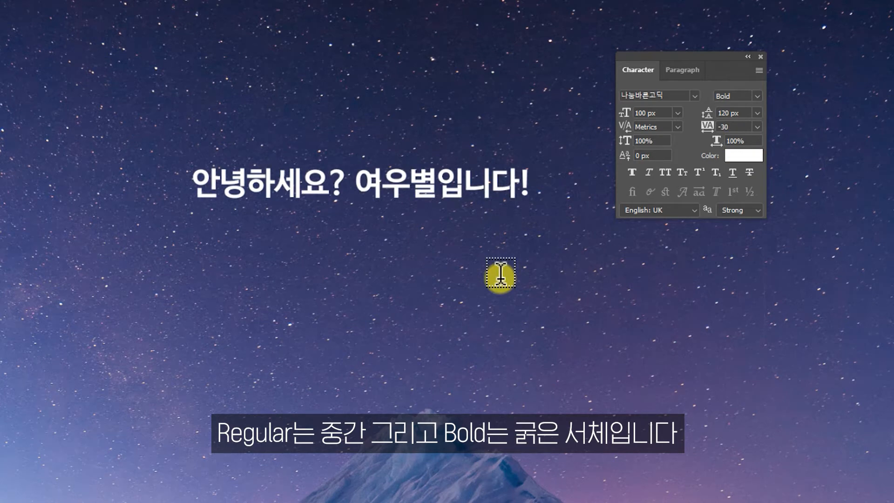
pyautogui.click(757, 96)
pyautogui.click(754, 105)
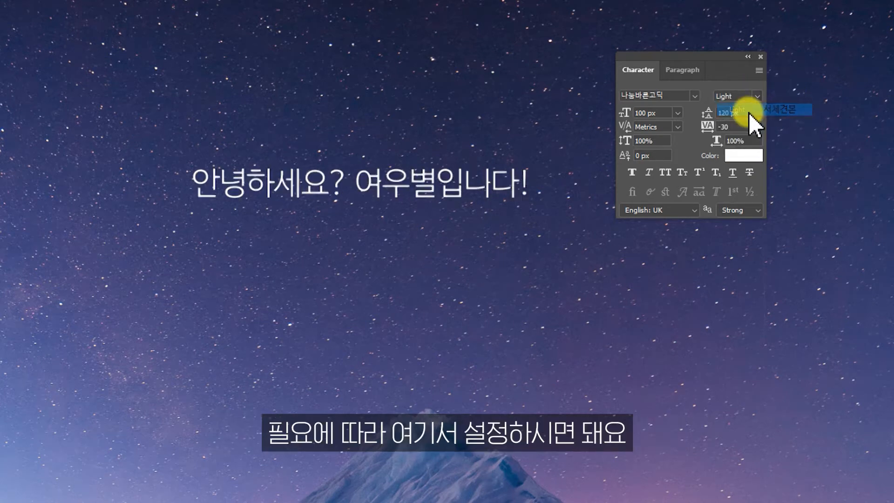
pyautogui.click(757, 96)
pyautogui.click(743, 135)
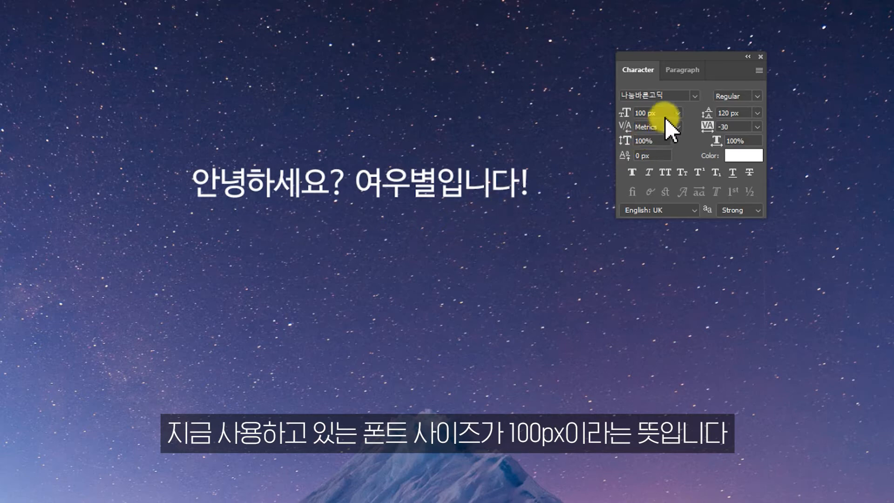
# - Try font sizes of 50 px and 150 px on the greeting text
pyautogui.click(610, 115)
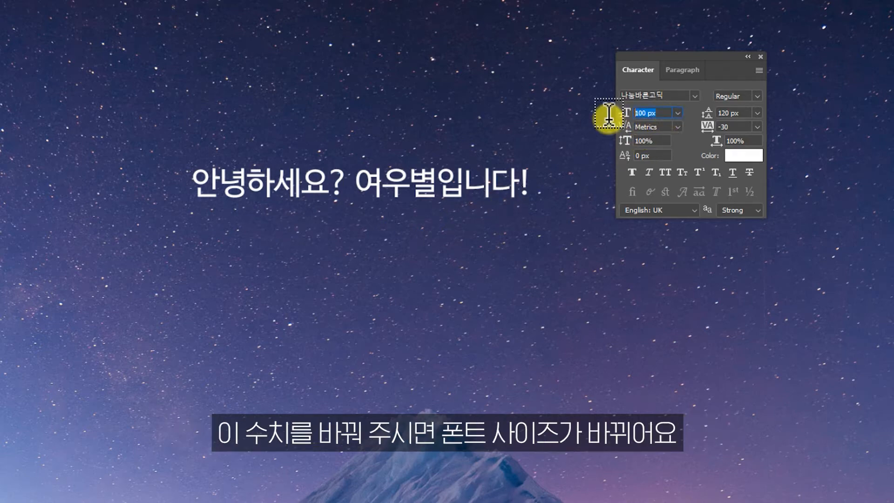
pyautogui.write('50')
pyautogui.press('Return')
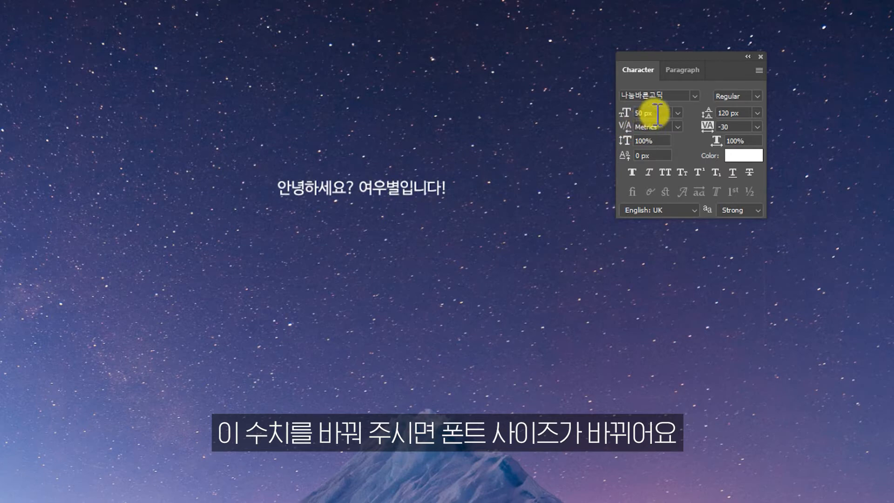
pyautogui.moveTo(660, 113); pyautogui.dragTo(592, 127)
pyautogui.write('150')
pyautogui.press('Return')
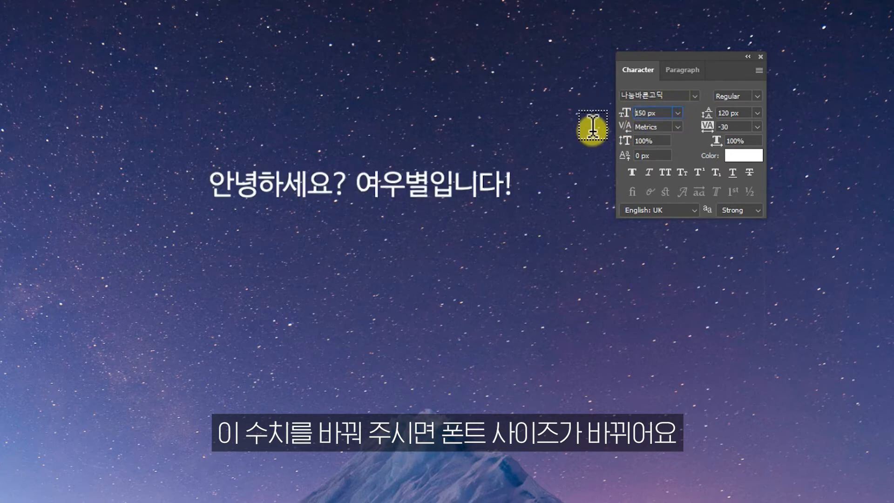
# - Set the greeting's font size to 100 px and look through the preset sizes without choosing one
pyautogui.moveTo(711, 126); pyautogui.dragTo(604, 114)
pyautogui.write('100')
pyautogui.press('Return')
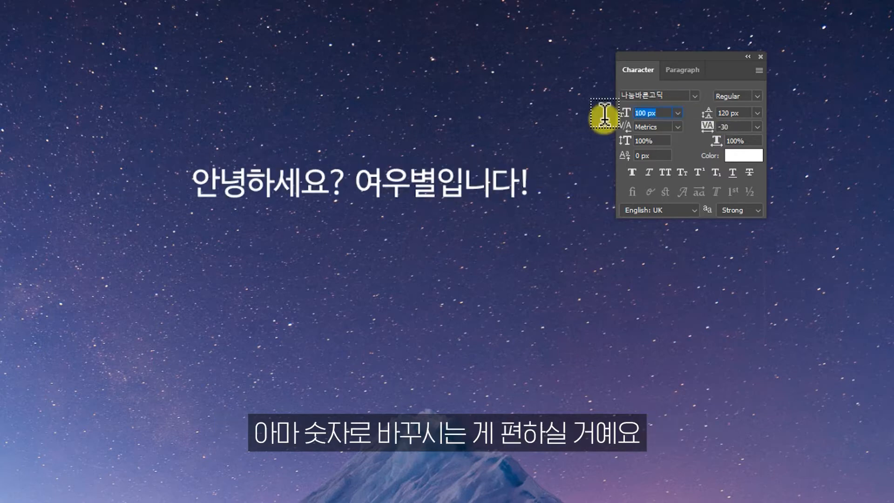
pyautogui.click(681, 116)
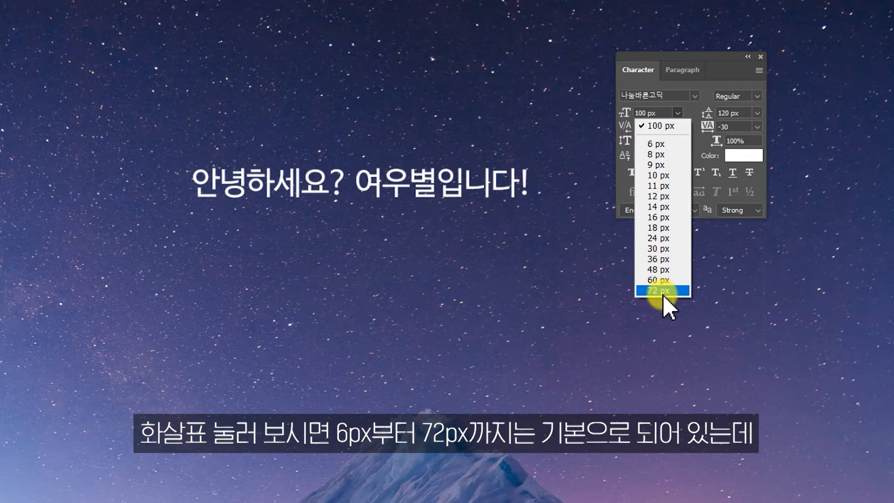
pyautogui.click(666, 110)
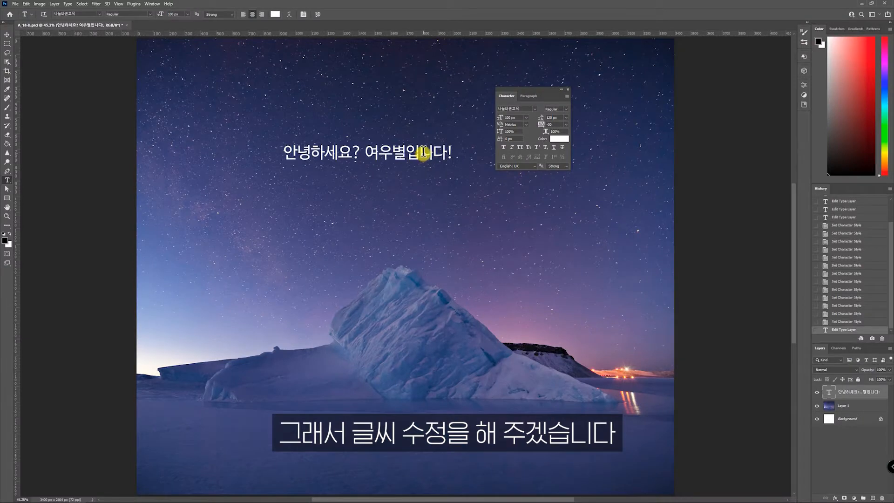
# - Add a second line reading "오늘도 좋은 하루 보내세요" below the greeting and commit the text edit
pyautogui.click(424, 153)
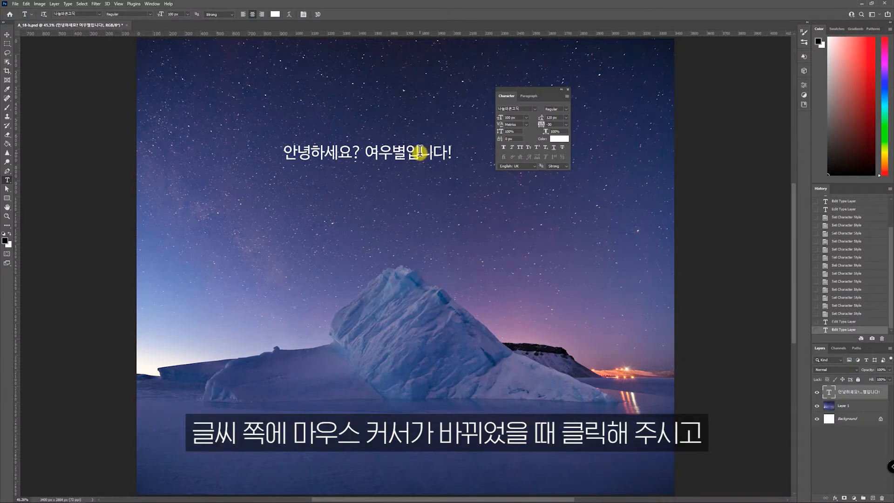
pyautogui.click(420, 151)
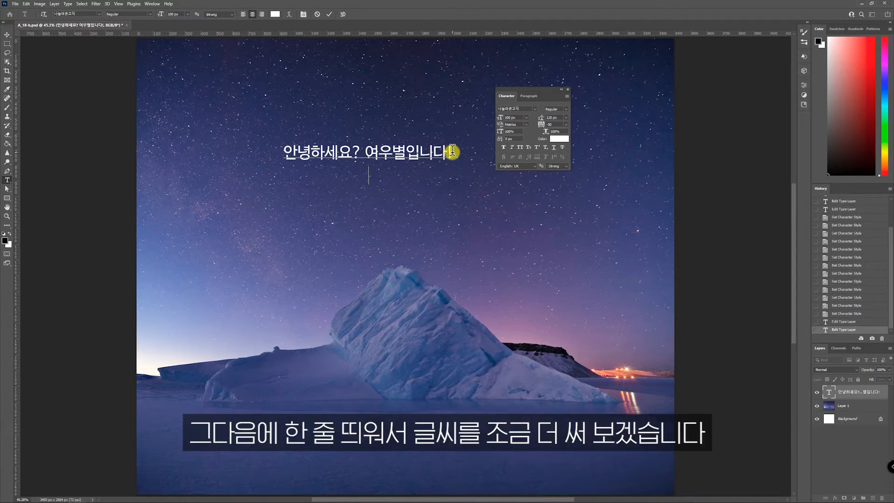
pyautogui.write('오늘도 좋은 하루 보내세요')
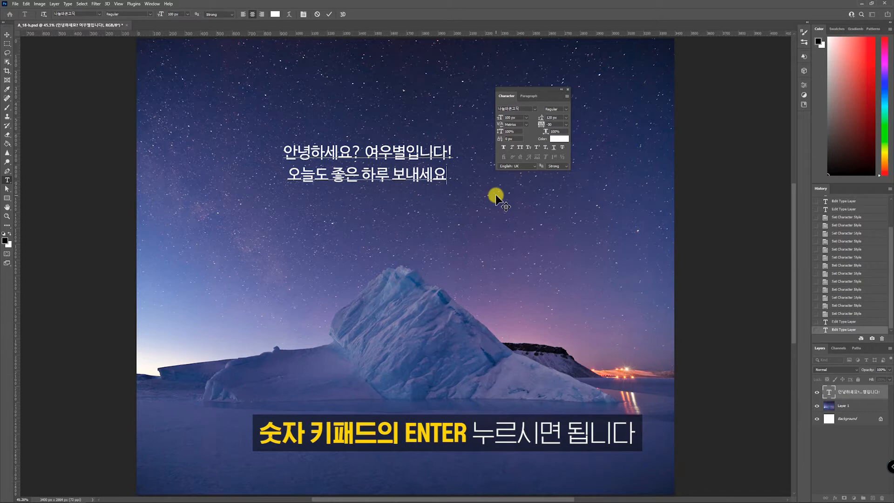
pyautogui.press('KP_Enter')
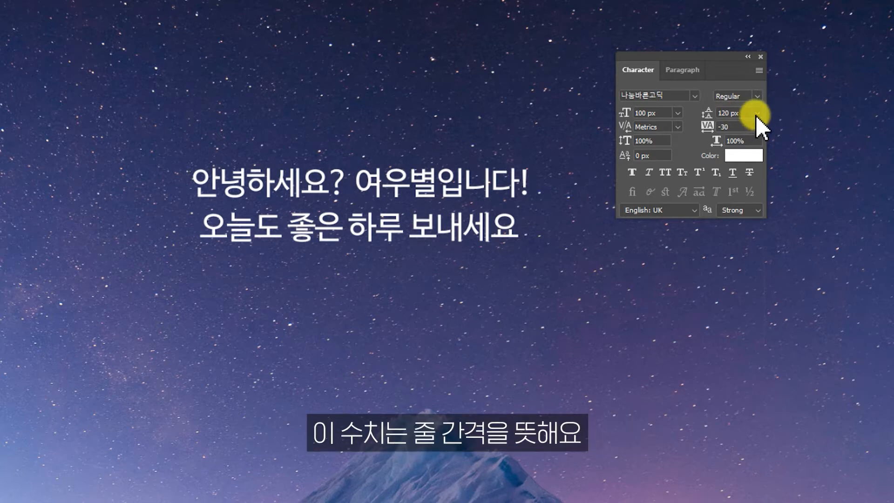
# - Try line spacing of 50 px and 200 px on the two-line text
pyautogui.click(734, 113)
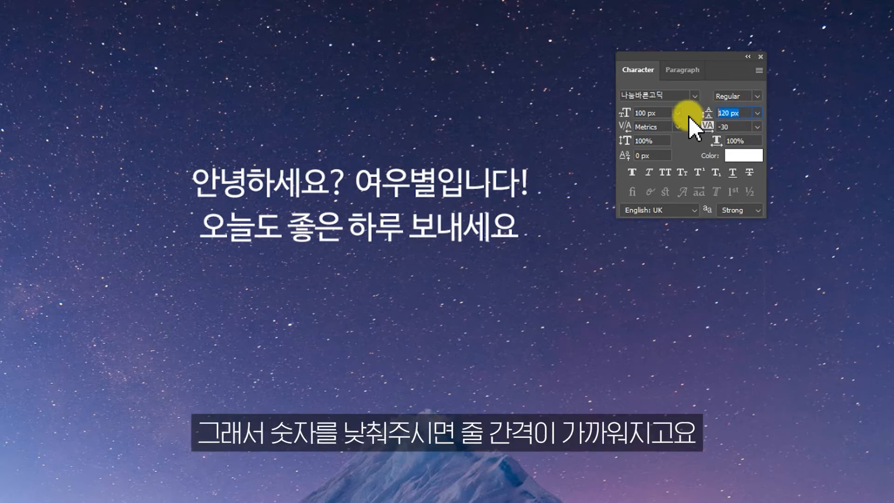
pyautogui.press('Return')
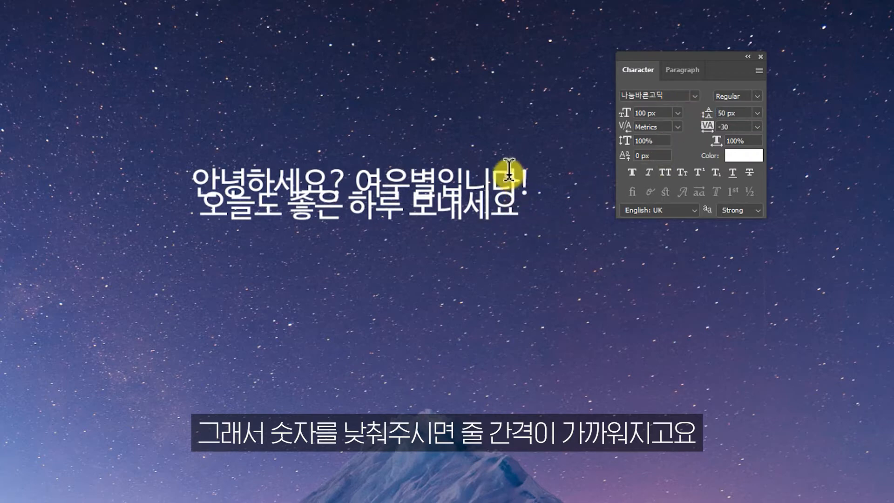
pyautogui.click(726, 113)
pyautogui.write('200')
pyautogui.press('Return')
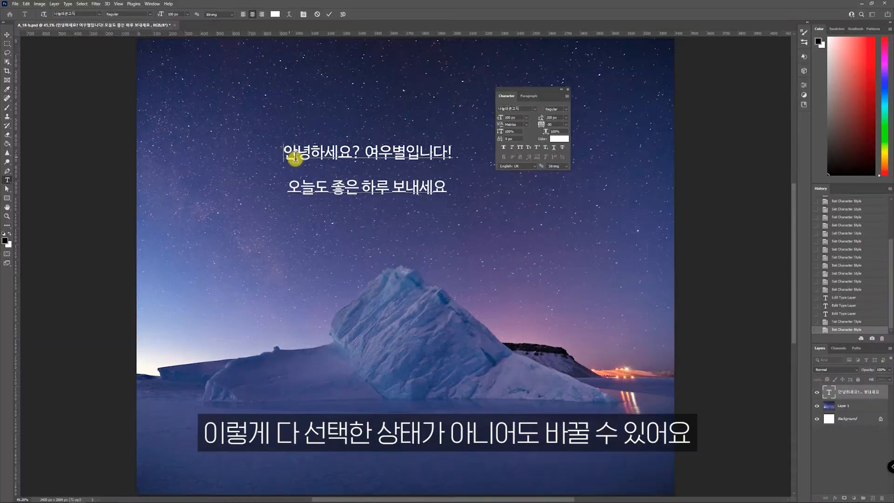
# - Select both text lines, set their line spacing to 100 px and commit the edit with the text layer active
pyautogui.moveTo(190, 183); pyautogui.dragTo(558, 295)
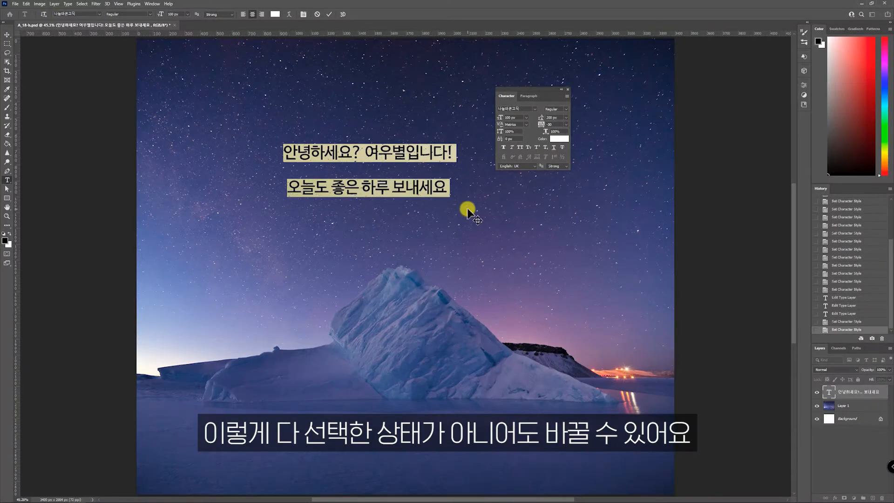
pyautogui.click(552, 118)
pyautogui.write('100')
pyautogui.press('Return')
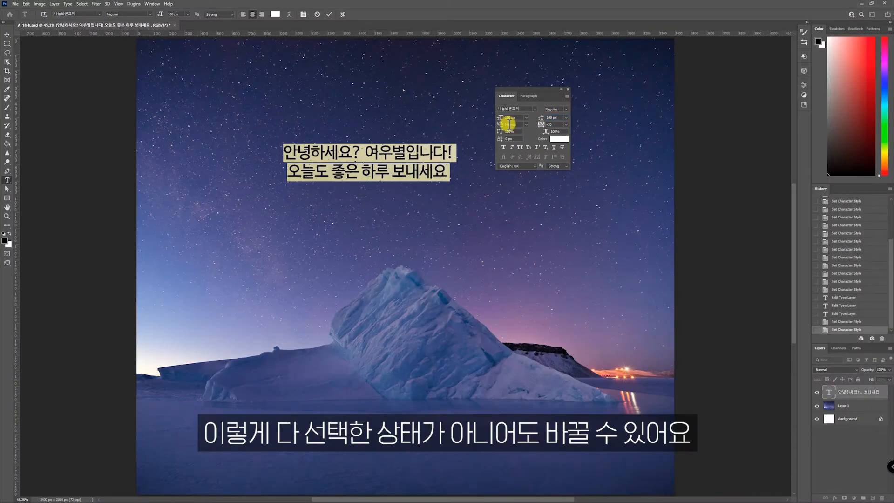
pyautogui.click(859, 396)
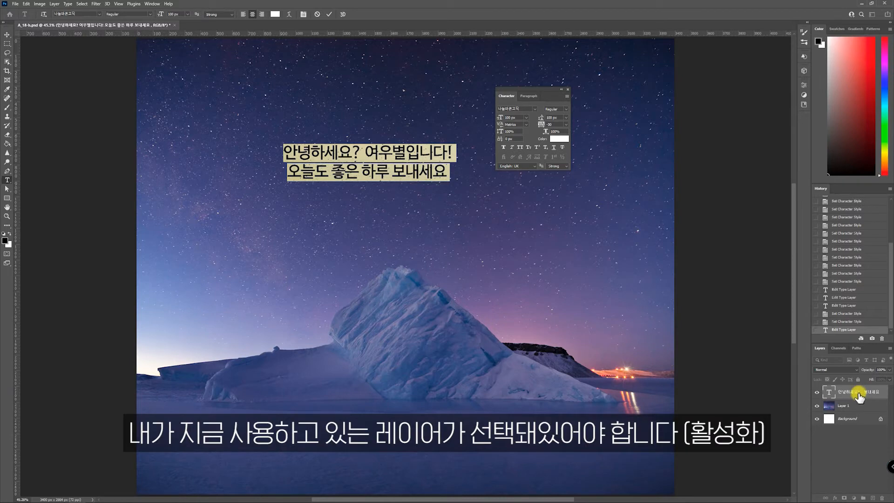
pyautogui.click(868, 394)
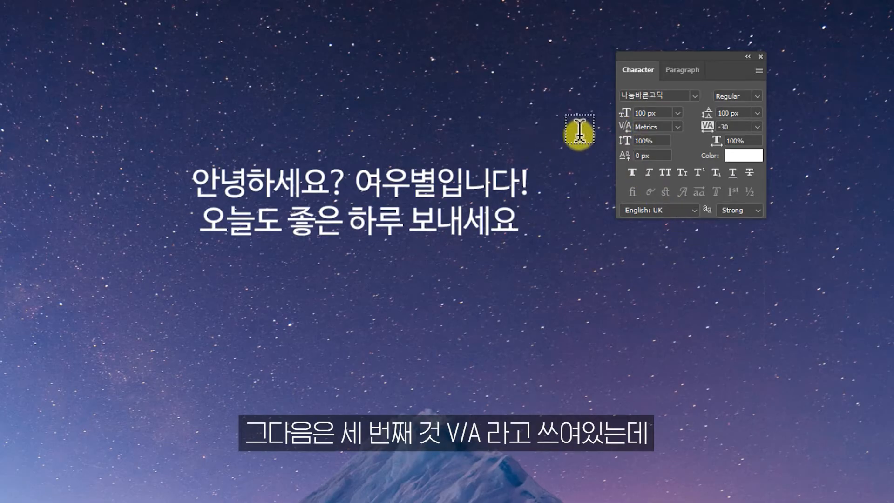
# - Keep the kerning at Metrics and try tracking values of -300 and 300 on the text before restoring -30
pyautogui.click(678, 127)
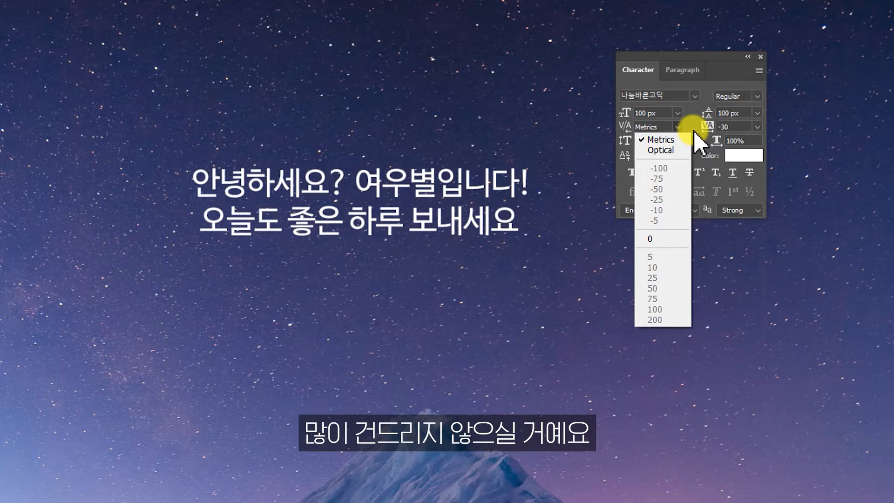
pyautogui.click(661, 140)
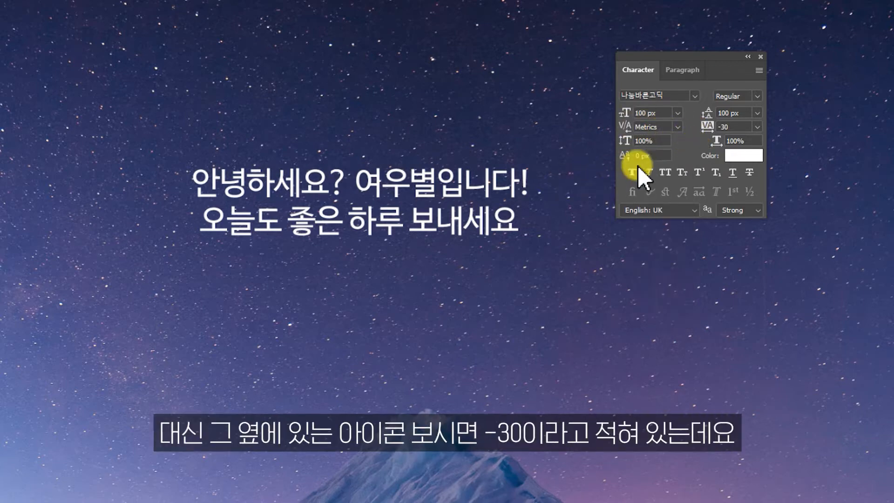
pyautogui.click(749, 126)
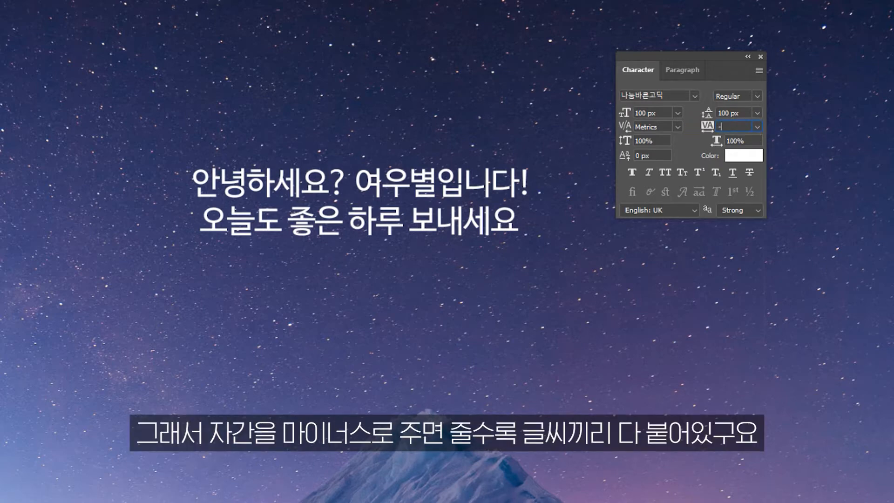
pyautogui.press('Return')
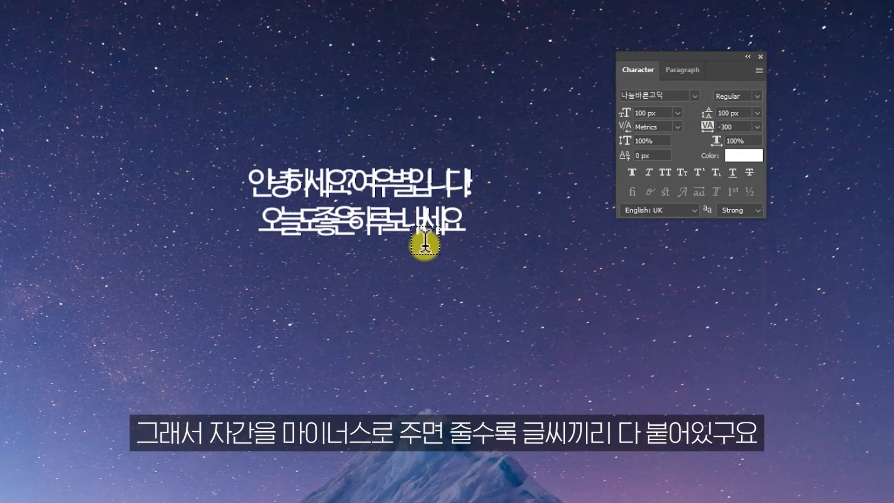
pyautogui.click(736, 127)
pyautogui.write('300')
pyautogui.press('Return')
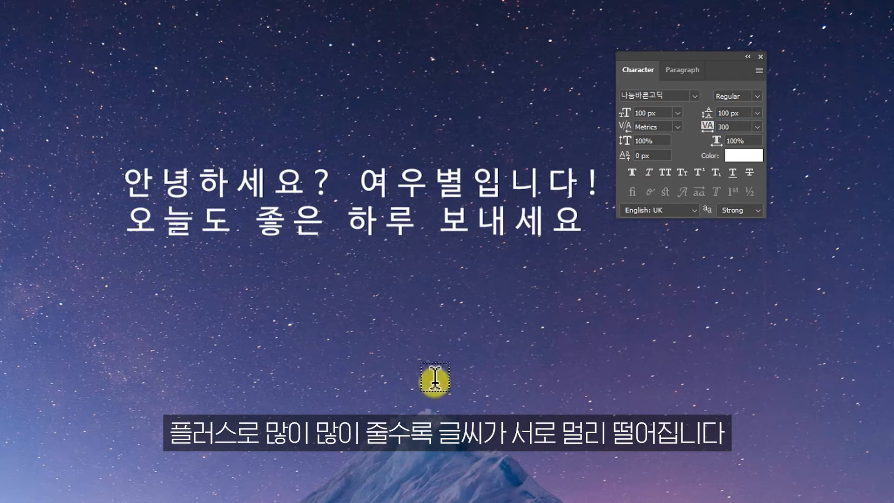
pyautogui.moveTo(735, 127); pyautogui.dragTo(644, 145)
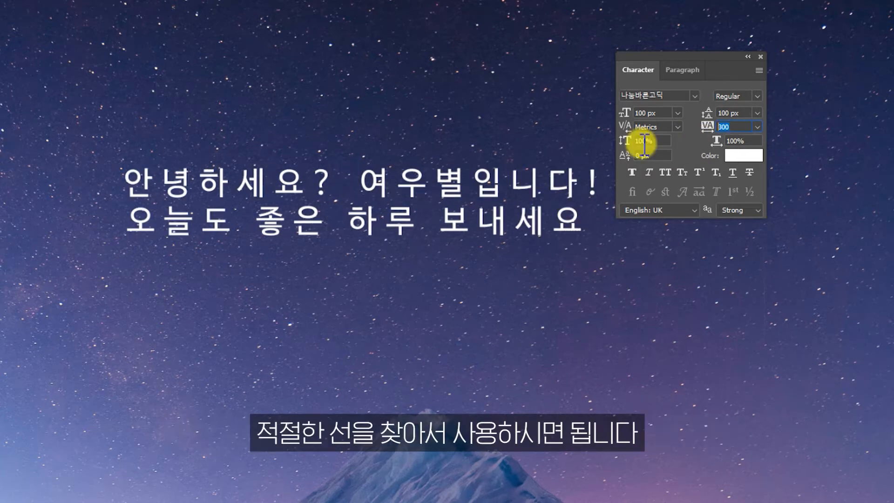
pyautogui.press('Return')
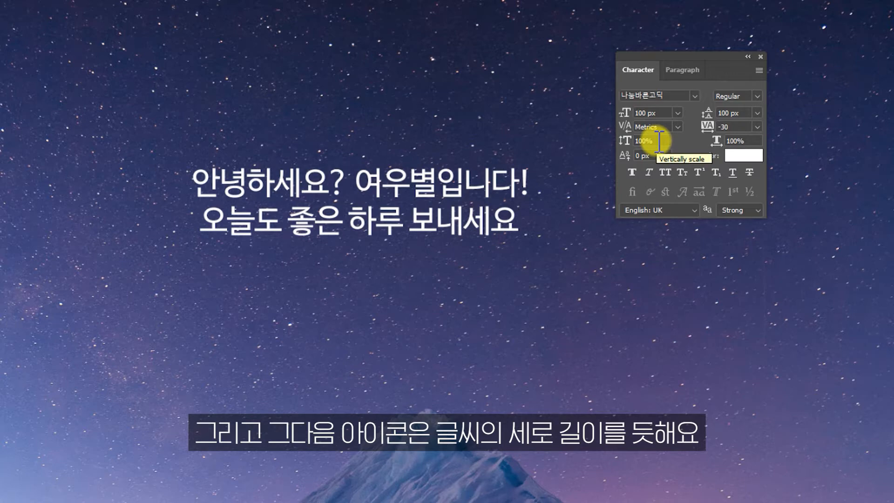
# - Set the vertical scale of the two-line text to 150%
pyautogui.moveTo(659, 141); pyautogui.dragTo(609, 139)
pyautogui.write('150')
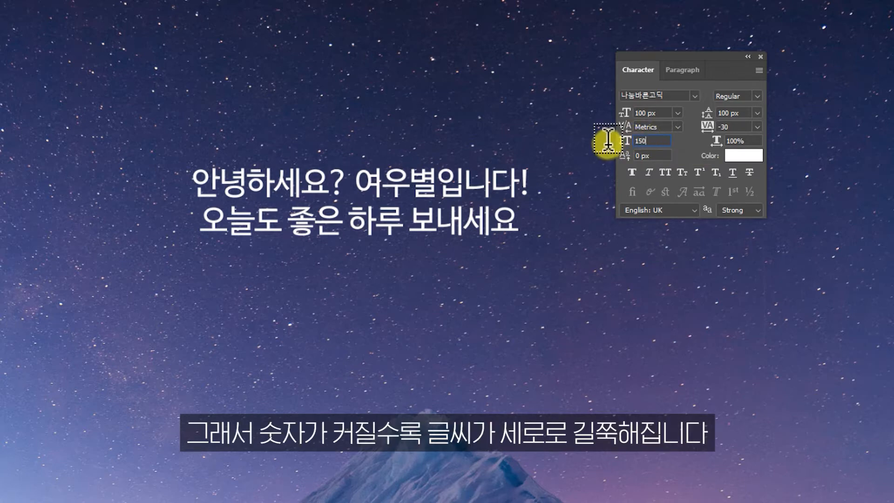
pyautogui.press('Return')
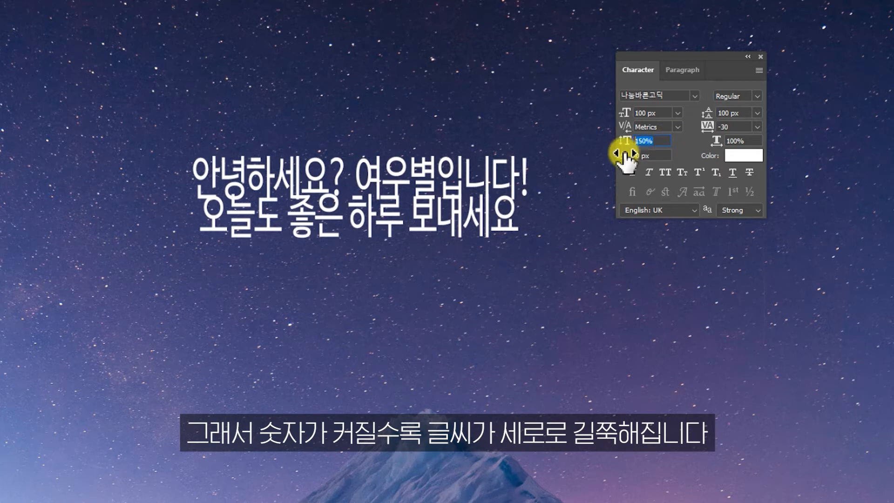
# - Undo the last vertical scale change, try a vertical scale of 50% on the greeting and restore it to 100%
pyautogui.hotkey('ctrl', 'z')
pyautogui.moveTo(666, 141); pyautogui.dragTo(588, 144)
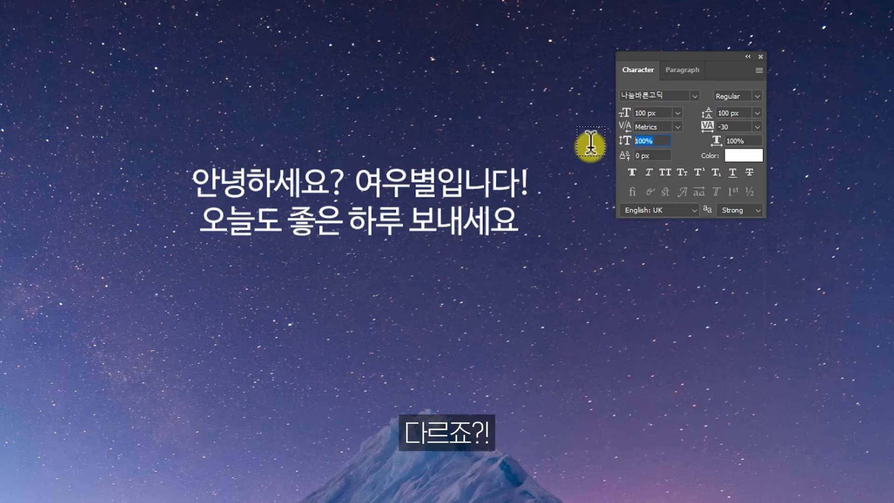
pyautogui.write('50')
pyautogui.press('Return')
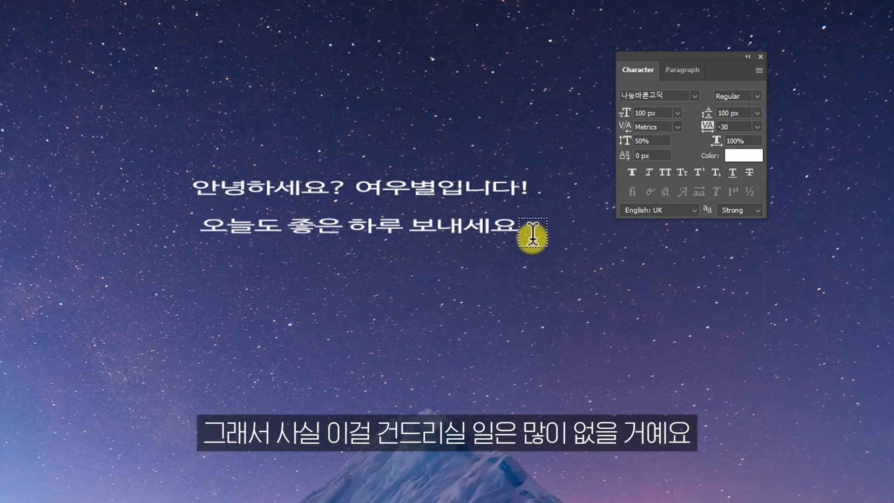
pyautogui.moveTo(658, 141); pyautogui.dragTo(604, 146)
pyautogui.write('100')
pyautogui.press('Return')
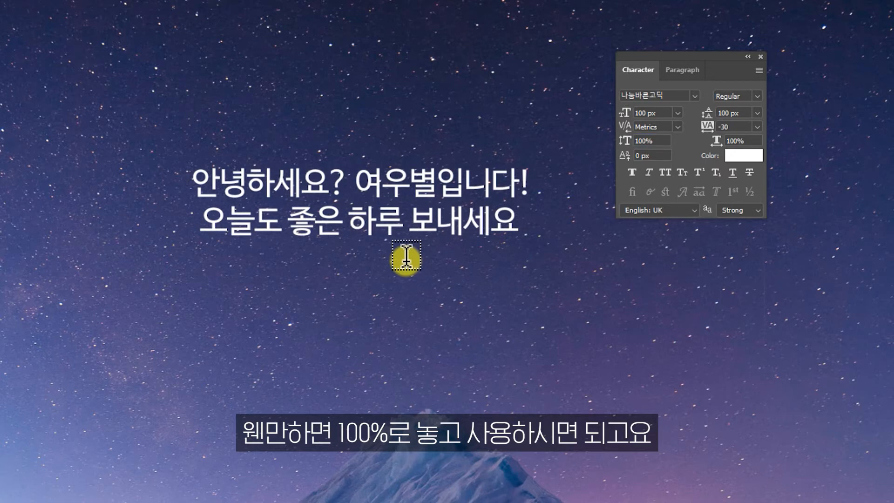
# - Try horizontal scale values of 50% and 200% on the two-line greeting
pyautogui.click(723, 140)
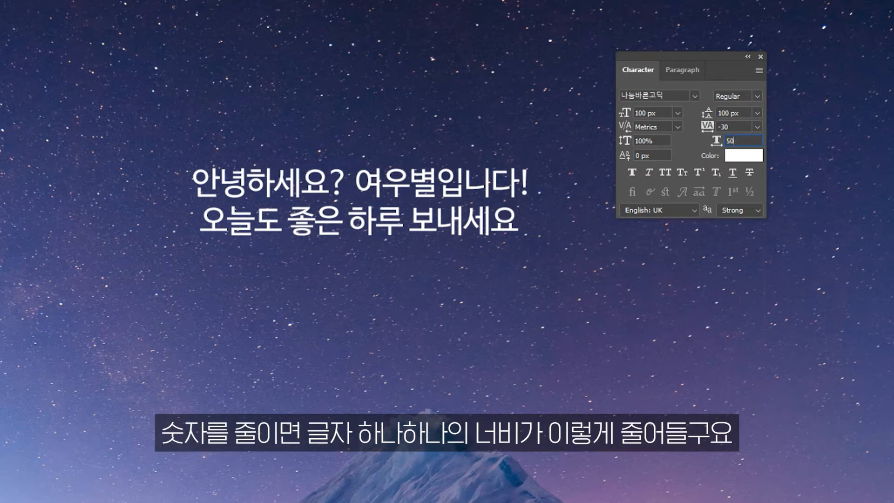
pyautogui.press('Return')
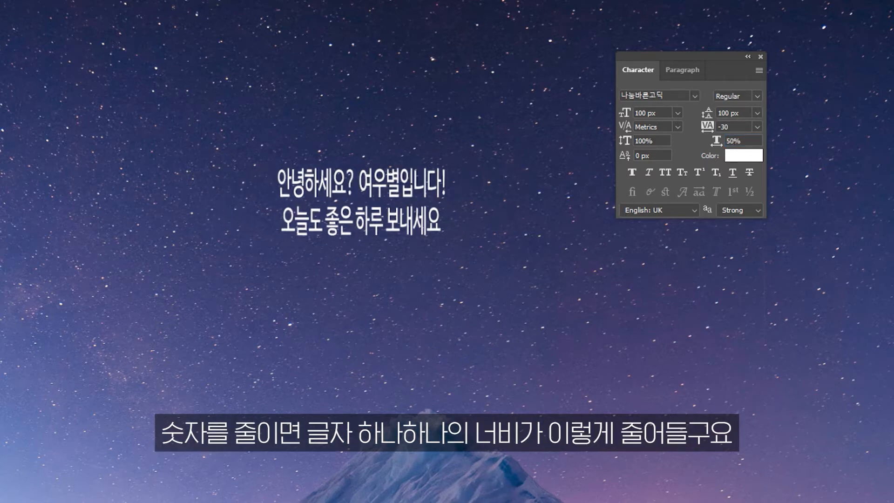
pyautogui.click(711, 133)
pyautogui.write('200')
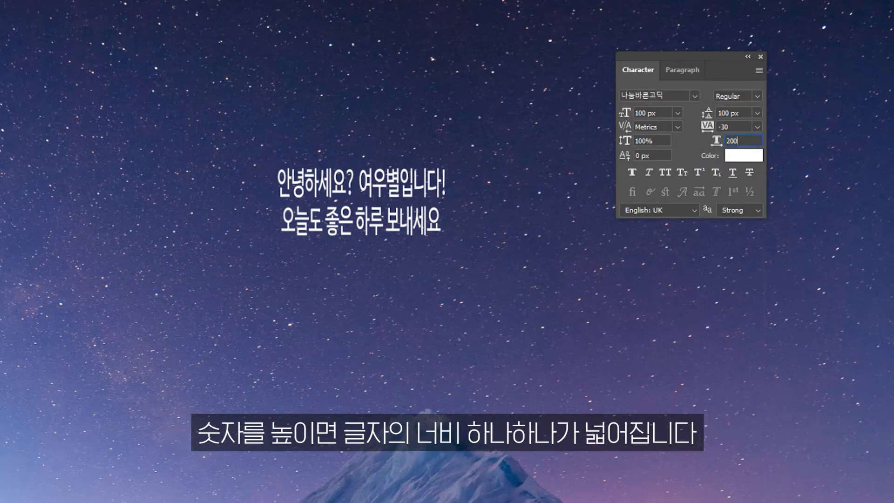
pyautogui.press('Return')
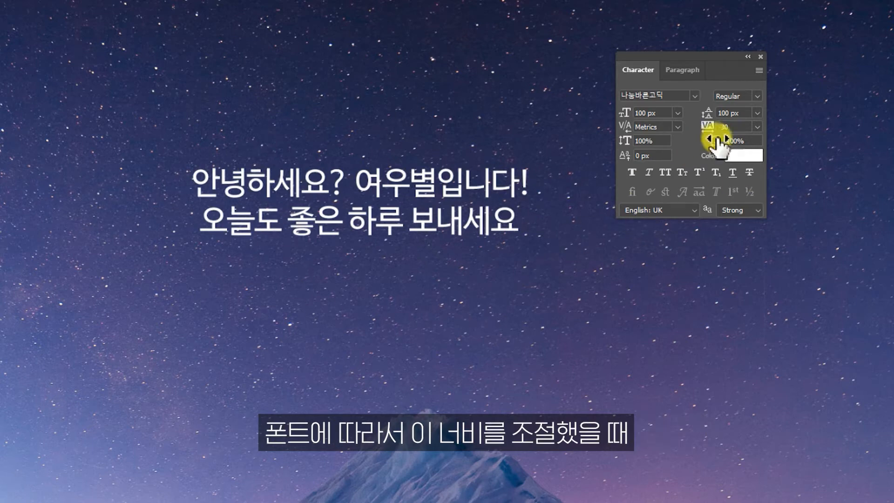
# - Try slightly narrower horizontal scales of 95% and 98% on the greeting before restoring 100%
pyautogui.click(708, 137)
pyautogui.write('95')
pyautogui.press('Return')
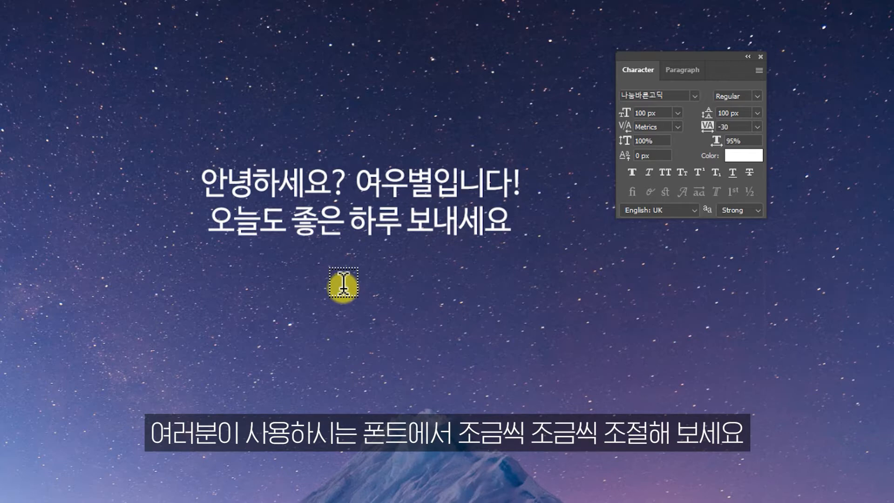
pyautogui.click(738, 141)
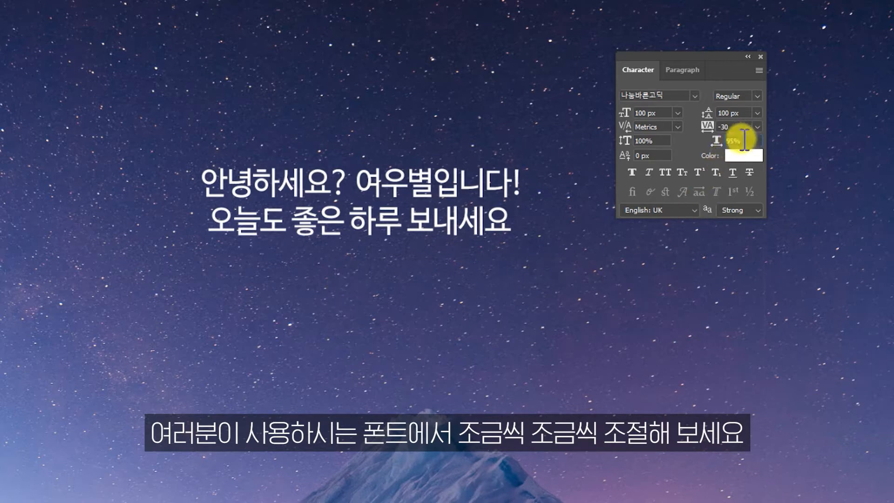
pyautogui.write('98')
pyautogui.press('Return')
pyautogui.moveTo(753, 139); pyautogui.dragTo(707, 143)
pyautogui.write('100')
pyautogui.press('Return')
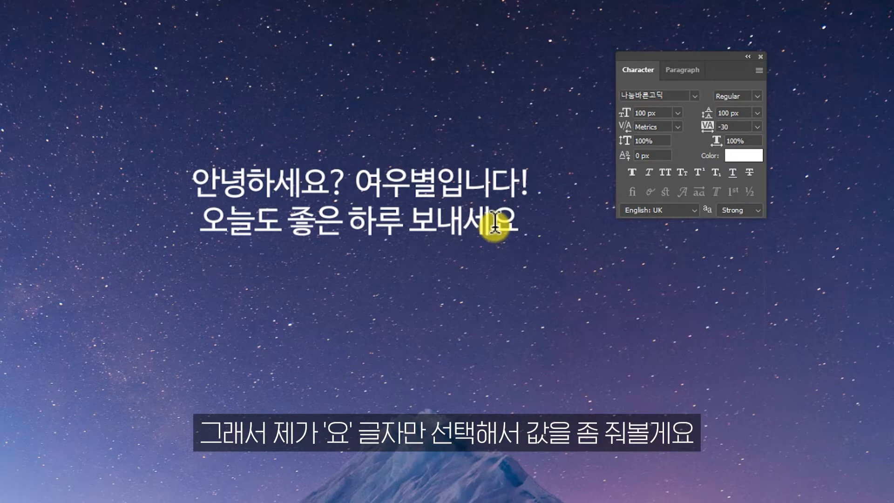
# - Select the greeting's last character 요, try baseline shifts of 10 px and -30 px, then restore 0 px and leave text editing
pyautogui.moveTo(493, 223); pyautogui.dragTo(522, 218)
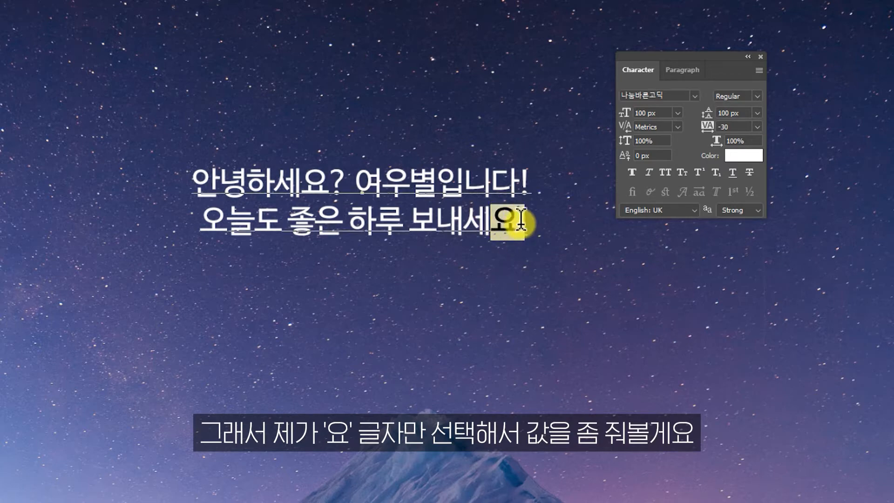
pyautogui.click(641, 156)
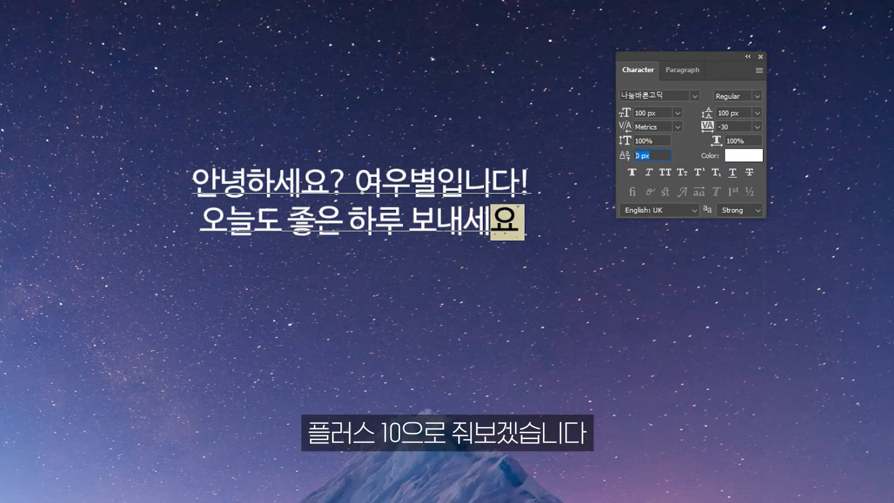
pyautogui.press('Return')
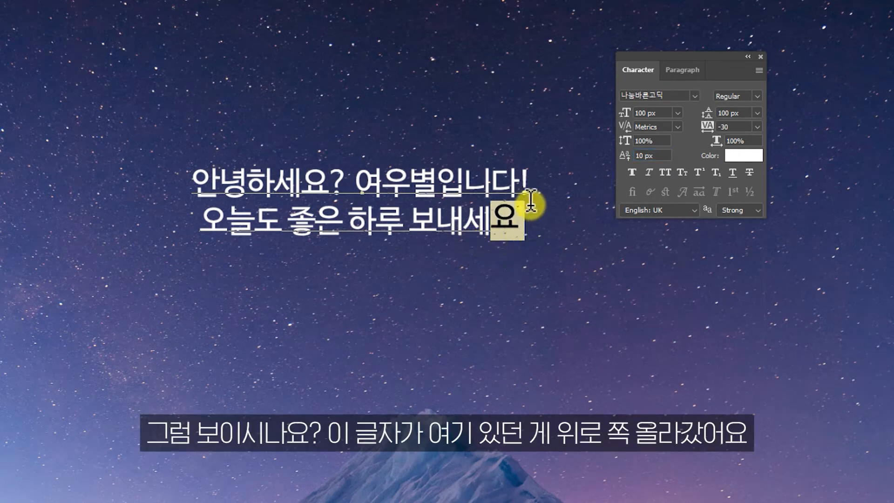
pyautogui.moveTo(657, 156); pyautogui.dragTo(583, 162)
pyautogui.press('Return')
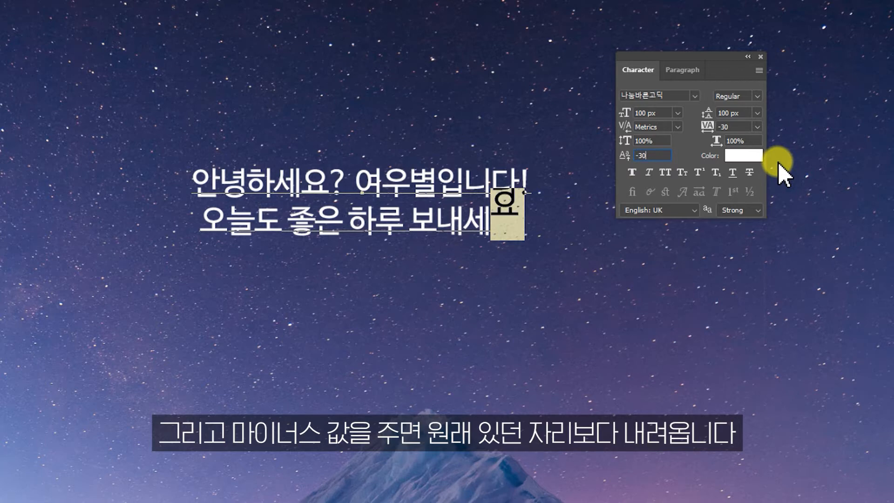
pyautogui.press('Return')
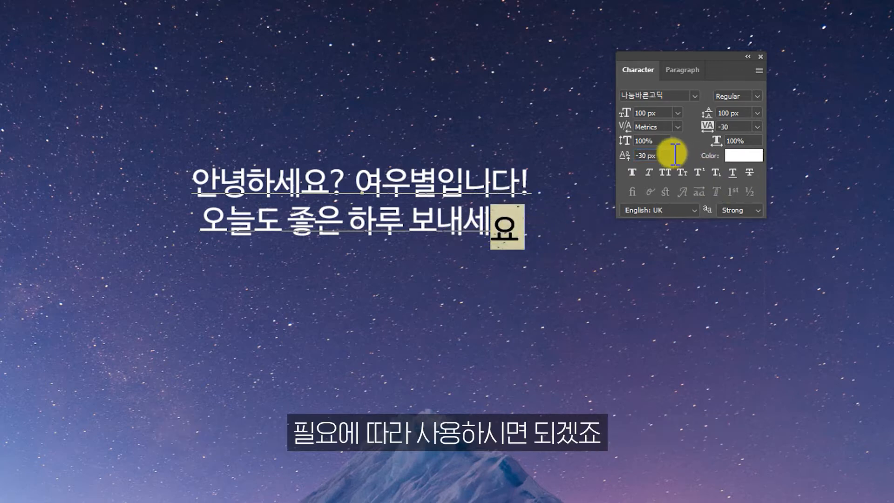
pyautogui.moveTo(669, 154); pyautogui.dragTo(617, 149)
pyautogui.write('0')
pyautogui.press('Return')
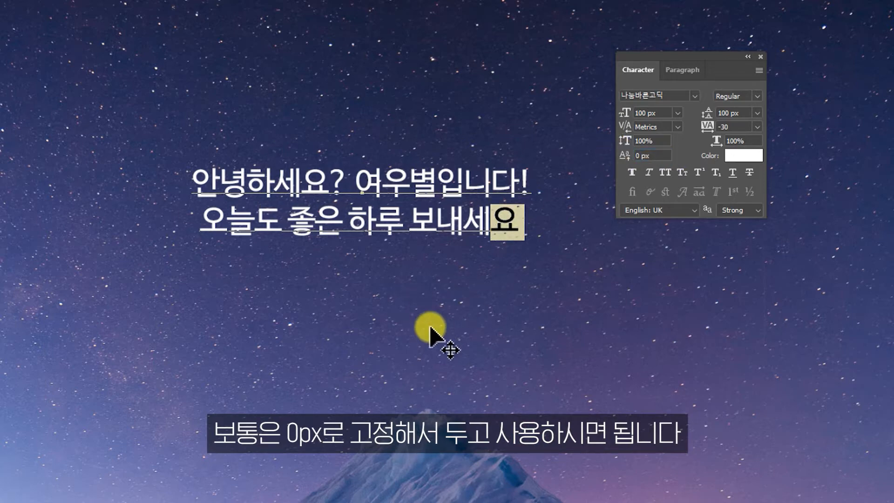
pyautogui.click(560, 229)
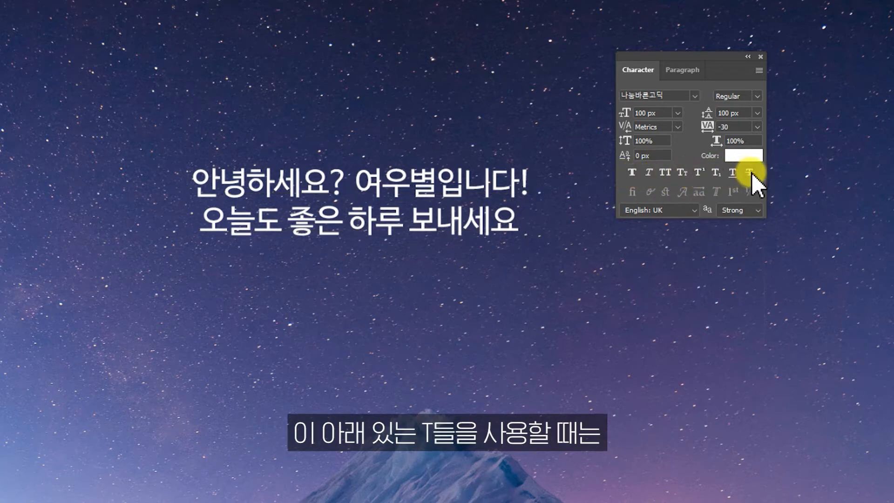
# - Try Faux Bold on and off on the two-line greeting, then try Faux Italic
pyautogui.moveTo(200, 184); pyautogui.dragTo(591, 251)
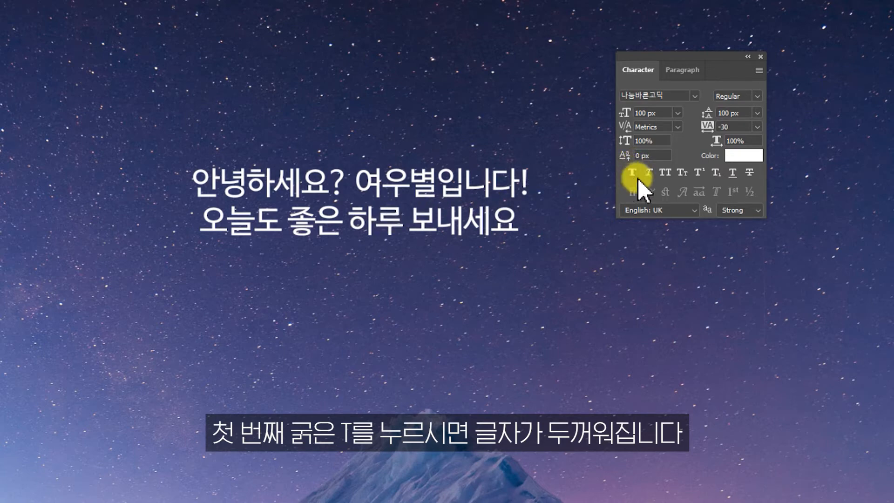
pyautogui.click(634, 173)
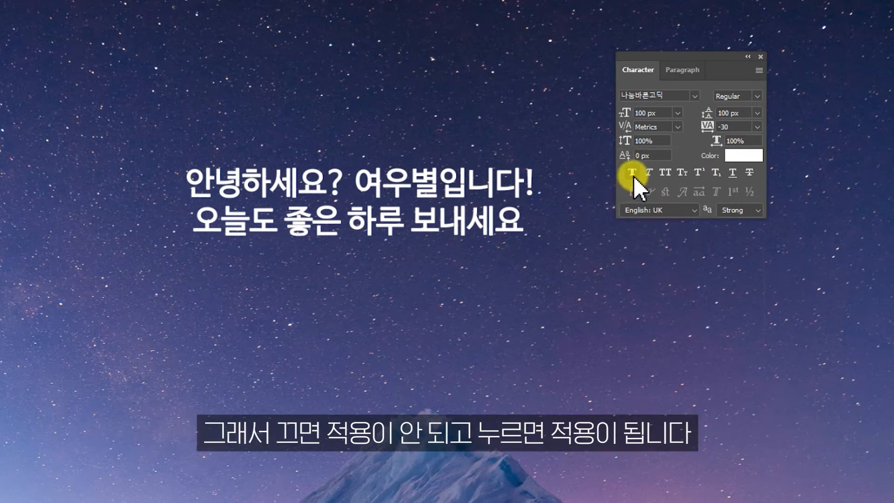
pyautogui.click(632, 174)
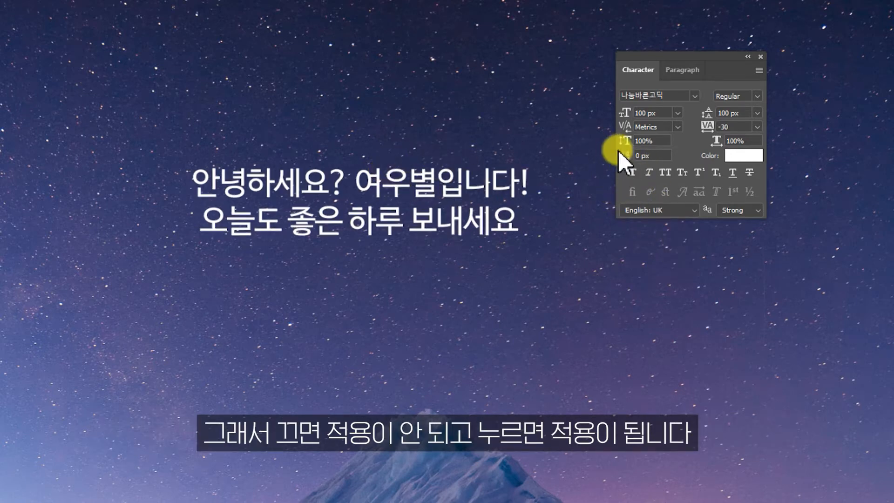
pyautogui.click(633, 172)
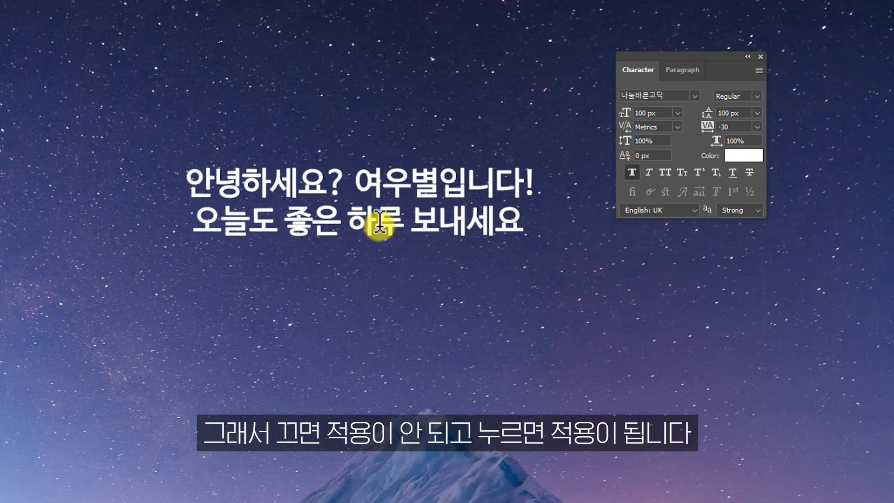
pyautogui.click(632, 172)
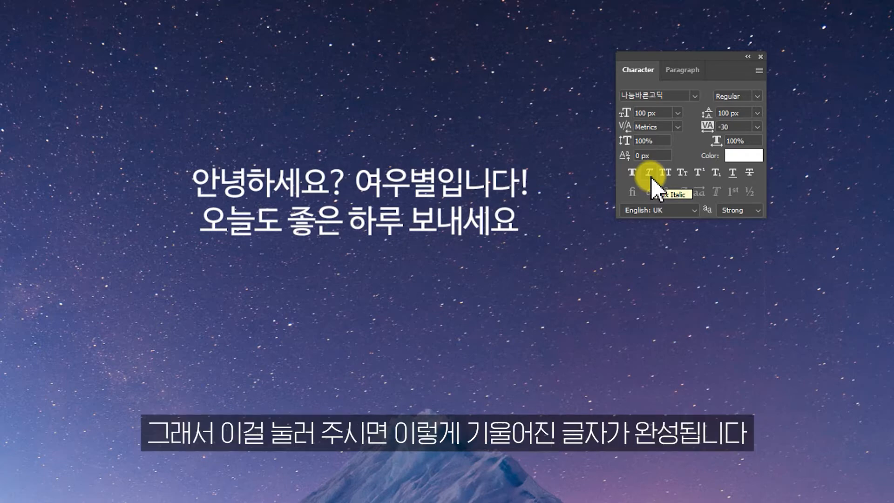
pyautogui.click(649, 173)
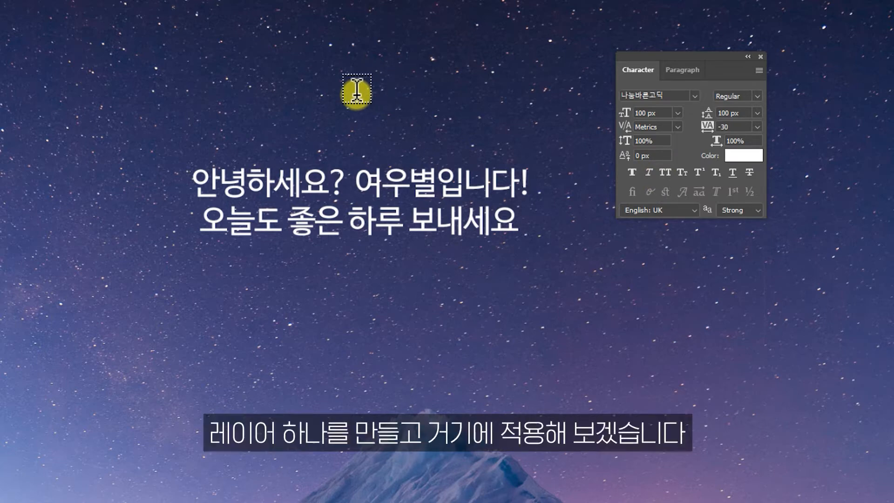
# - Create a new text layer with the placeholder Lorem Ipsum above the Korean greeting and commit it
pyautogui.click(356, 60)
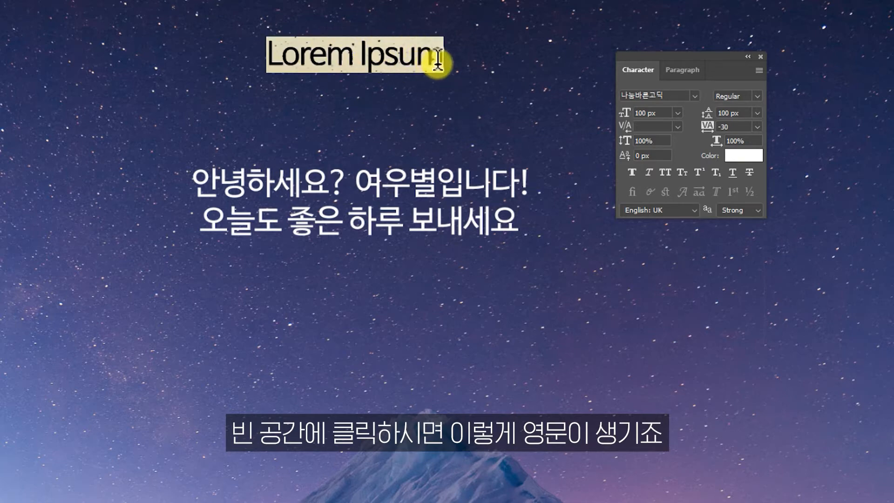
pyautogui.moveTo(269, 74); pyautogui.dragTo(544, 93)
pyautogui.click(545, 93)
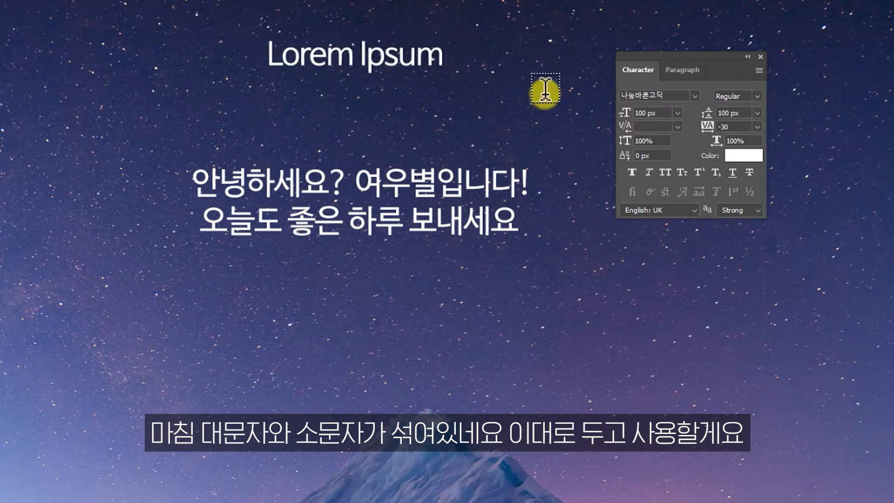
# - Try All Caps on the Lorem Ipsum text, undo it and apply Small Caps instead
pyautogui.click(665, 174)
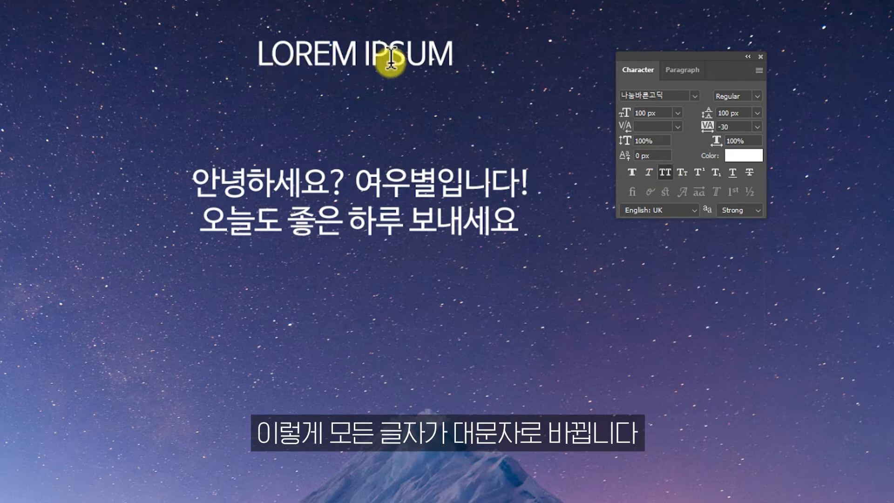
pyautogui.hotkey('ctrl', 'z')
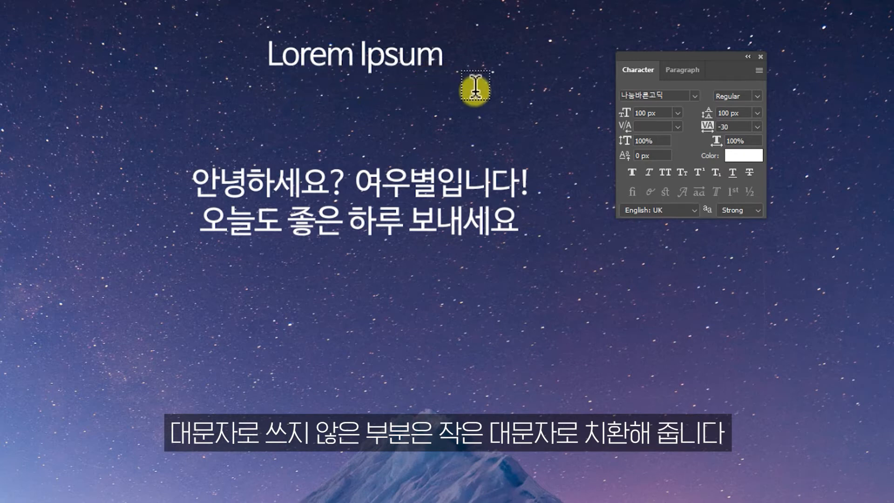
pyautogui.click(682, 173)
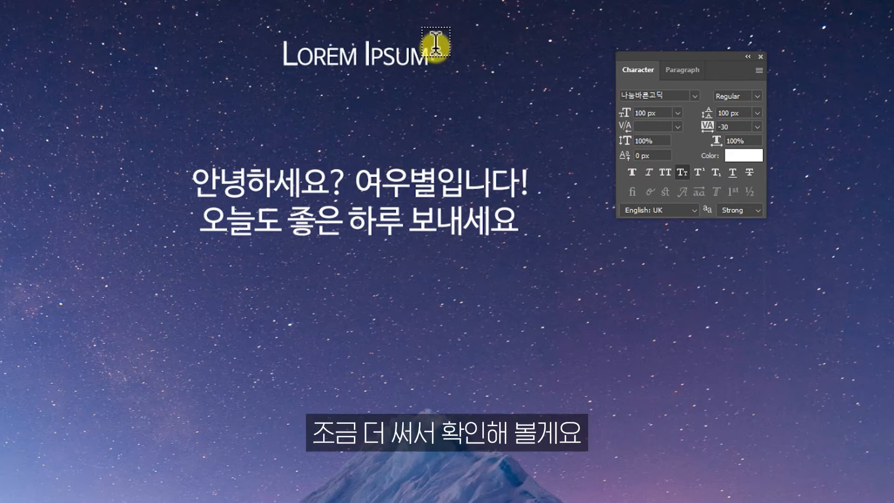
# - Append "apple Apple" to the Lorem Ipsum text, commit the edit and turn Small Caps off
pyautogui.click(425, 58)
pyautogui.write('apple')
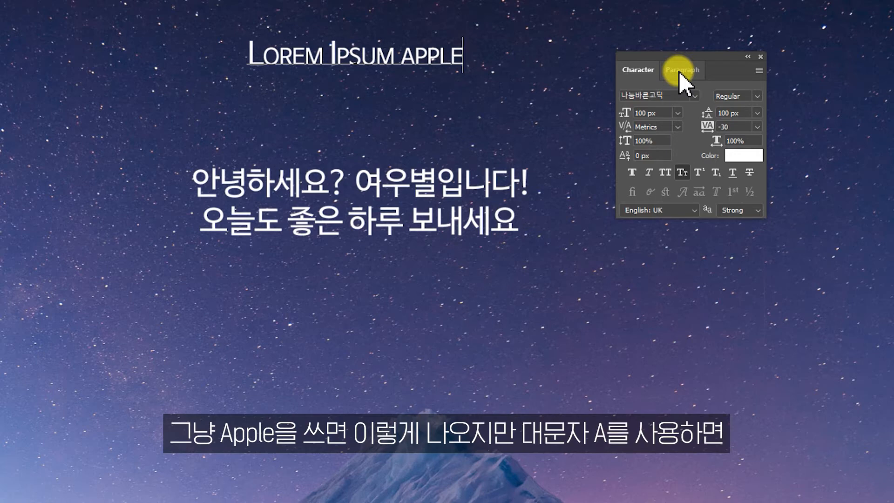
pyautogui.write(' Apple')
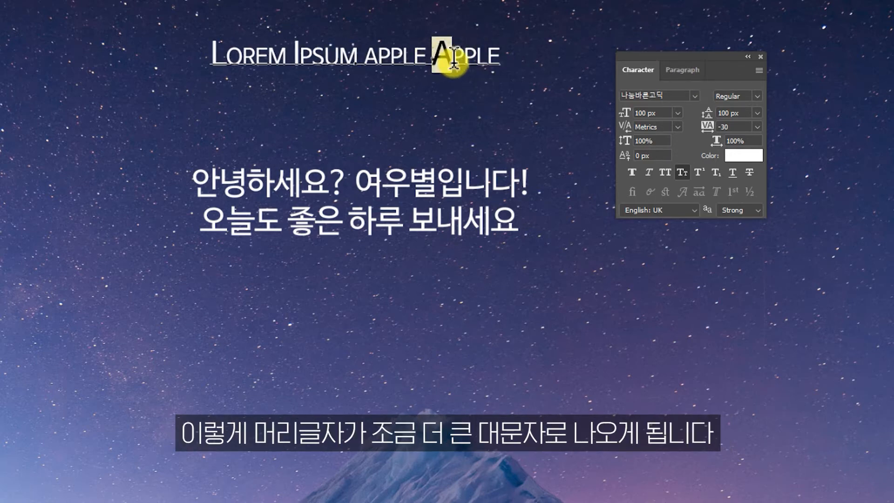
pyautogui.hotkey('ctrl', 'Return')
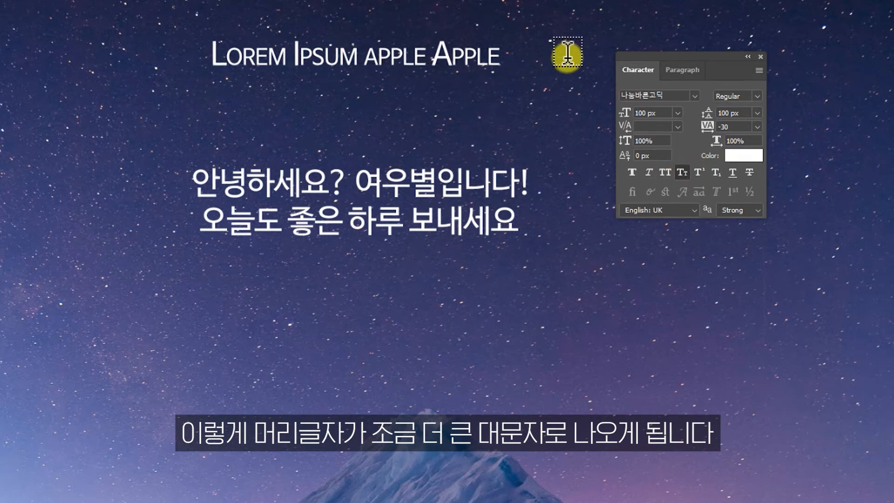
pyautogui.click(683, 173)
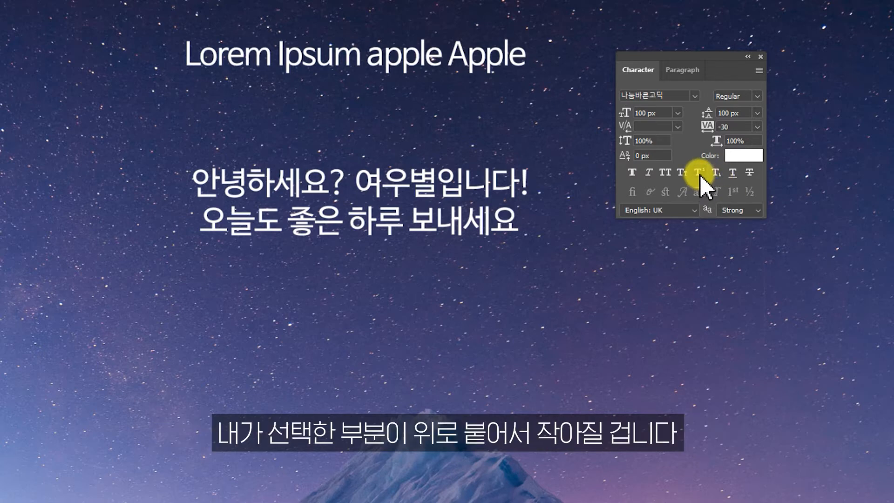
# - Try Superscript on and off on the whole Lorem Ipsum line, then apply it to the final "e" of "Apple" and commit
pyautogui.click(699, 174)
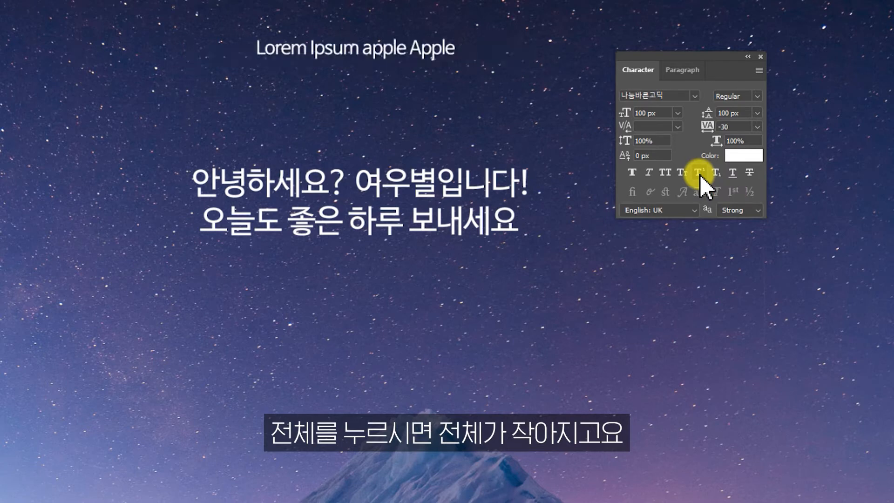
pyautogui.click(698, 172)
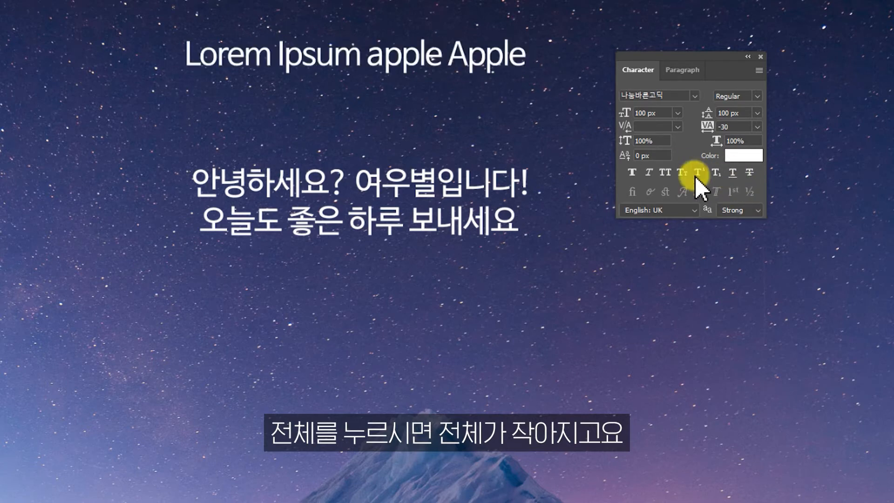
pyautogui.moveTo(509, 56); pyautogui.dragTo(524, 55)
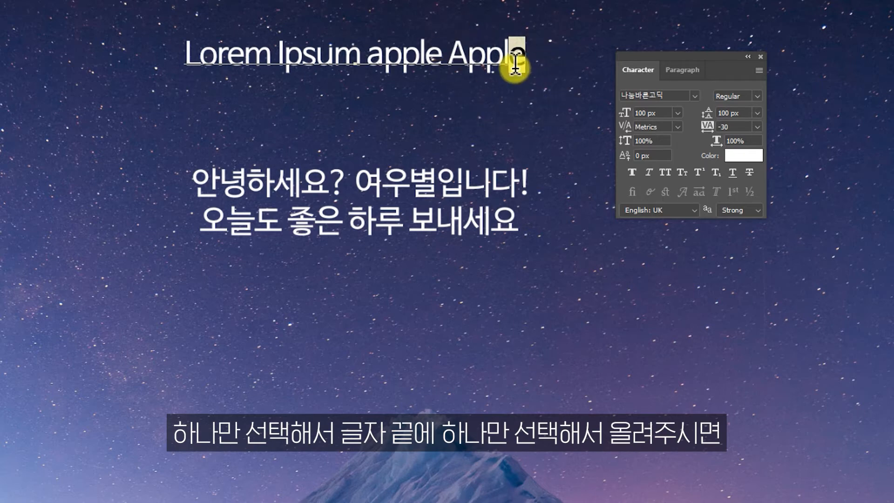
pyautogui.click(700, 174)
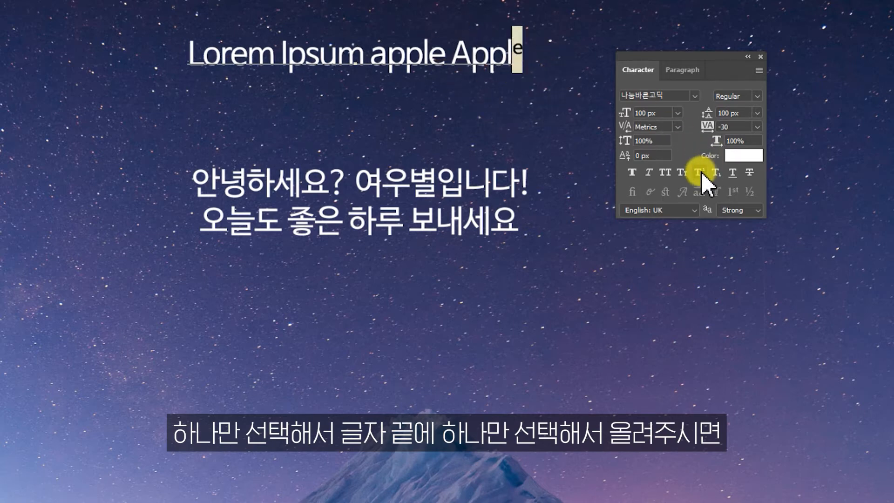
pyautogui.click(515, 68)
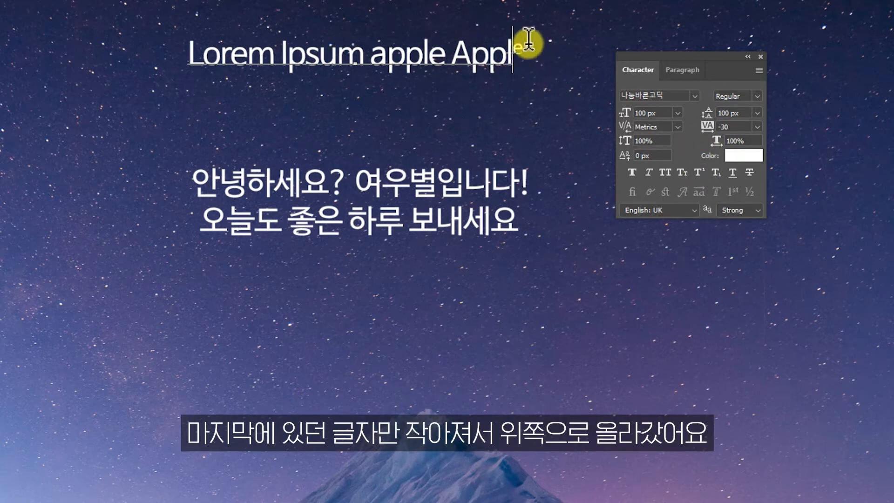
pyautogui.click(565, 65)
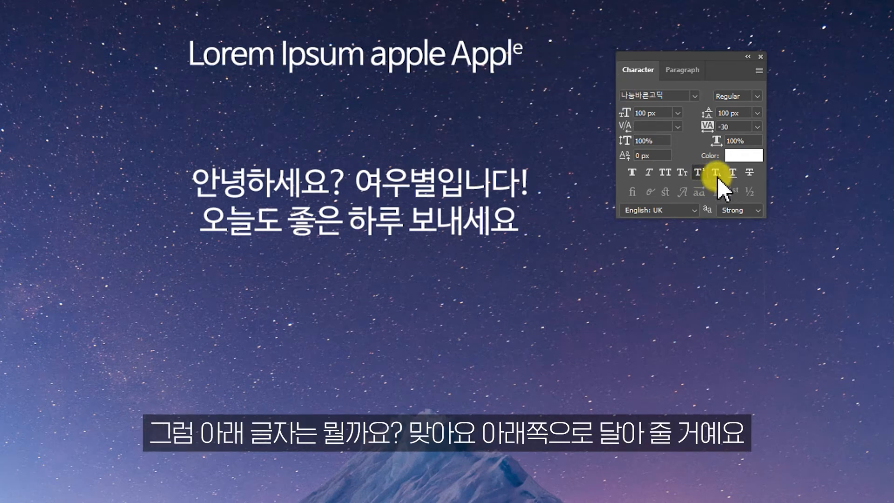
# - Apply Subscript to the initial "L" and the "s" of "Ipsum", and Superscript to a "p" in "apple", committing the edits
pyautogui.moveTo(202, 56); pyautogui.dragTo(171, 53)
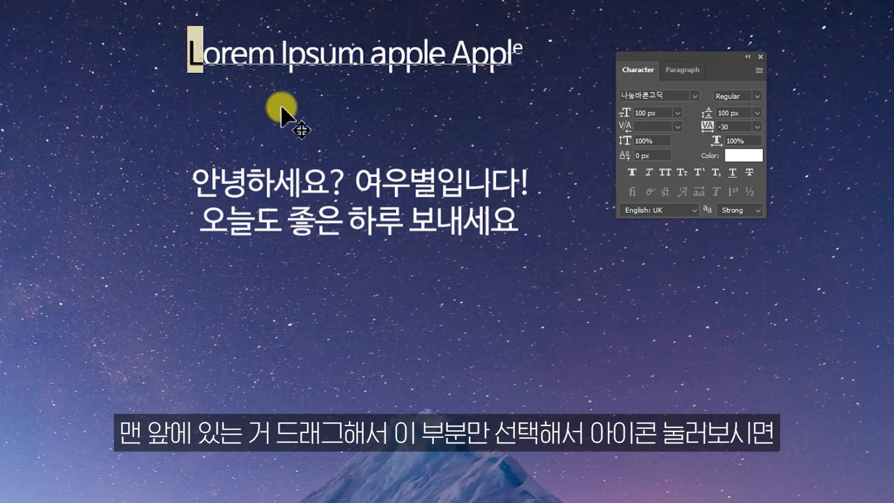
pyautogui.click(716, 174)
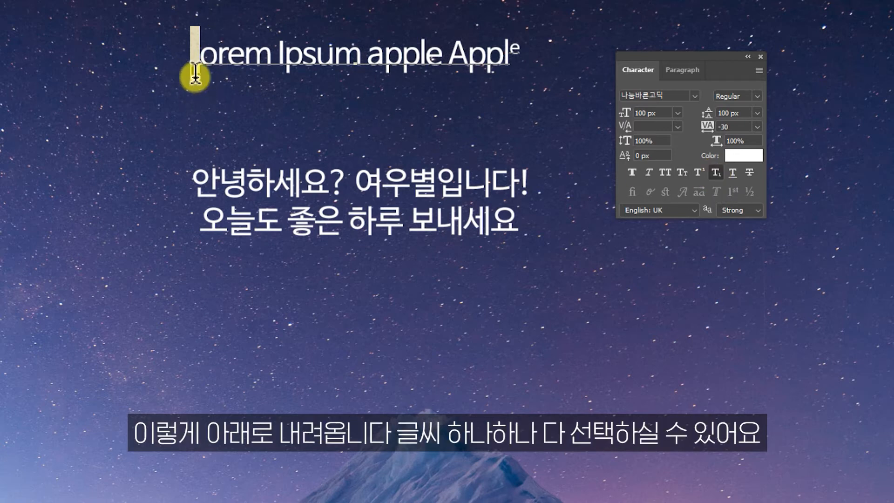
pyautogui.hotkey('ctrl', 'Return')
pyautogui.moveTo(378, 57); pyautogui.dragTo(401, 56)
pyautogui.click(699, 173)
pyautogui.moveTo(308, 56); pyautogui.dragTo(317, 56)
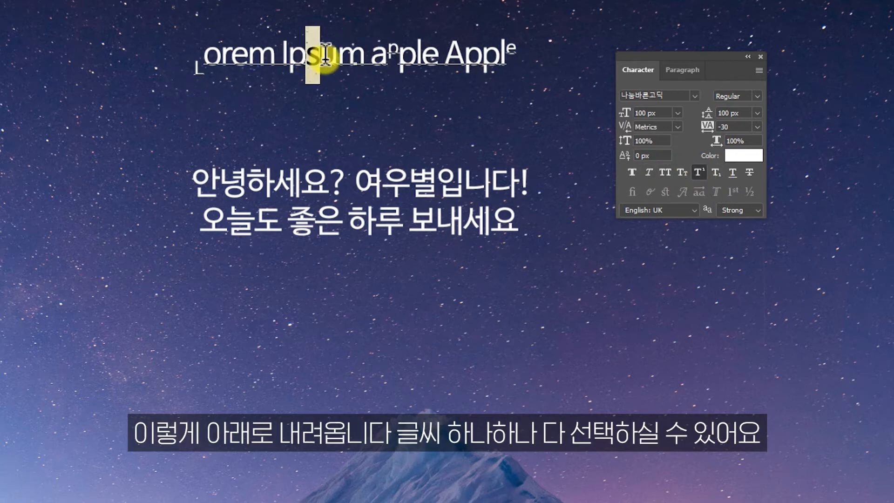
pyautogui.click(716, 173)
pyautogui.hotkey('ctrl', 'Return')
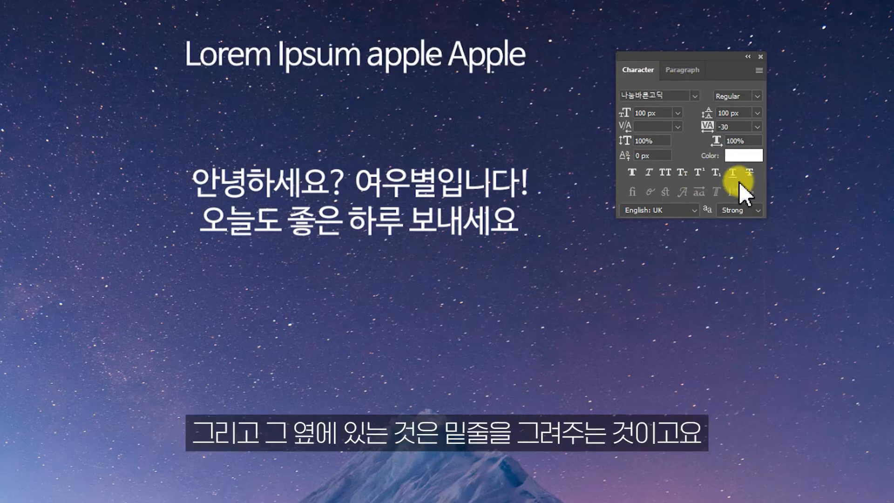
# - Try Underline on and off on the Lorem Ipsum line, then apply Strikethrough to it
pyautogui.click(733, 177)
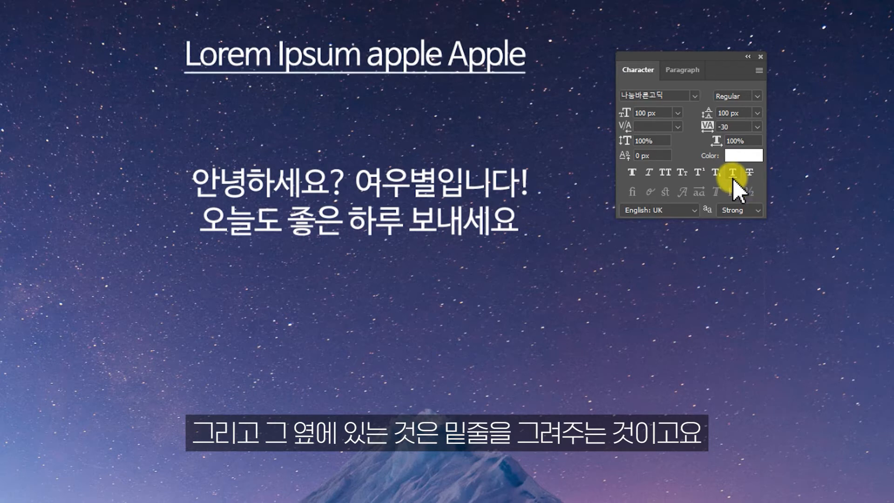
pyautogui.click(732, 172)
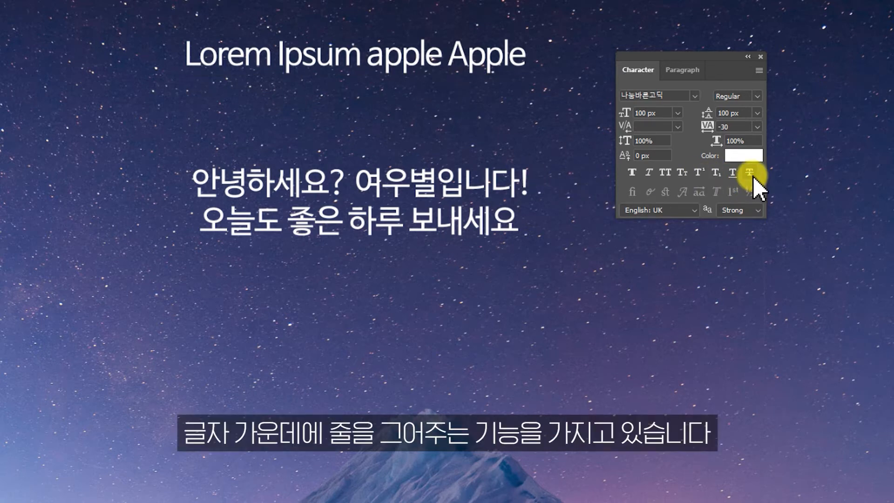
pyautogui.click(750, 174)
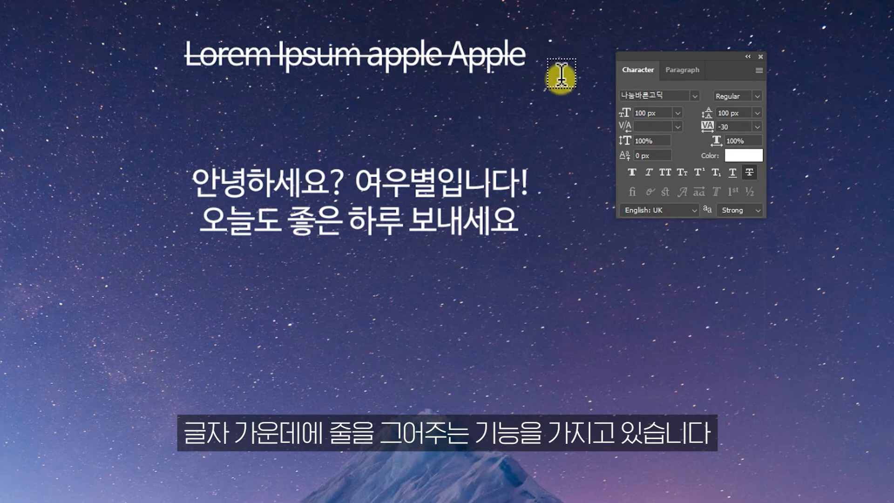
# - Stack Underline, Superscript, Small Caps, Faux Italic and Faux Bold on the struck-through Lorem Ipsum line, then try All Caps
pyautogui.click(734, 174)
pyautogui.click(700, 175)
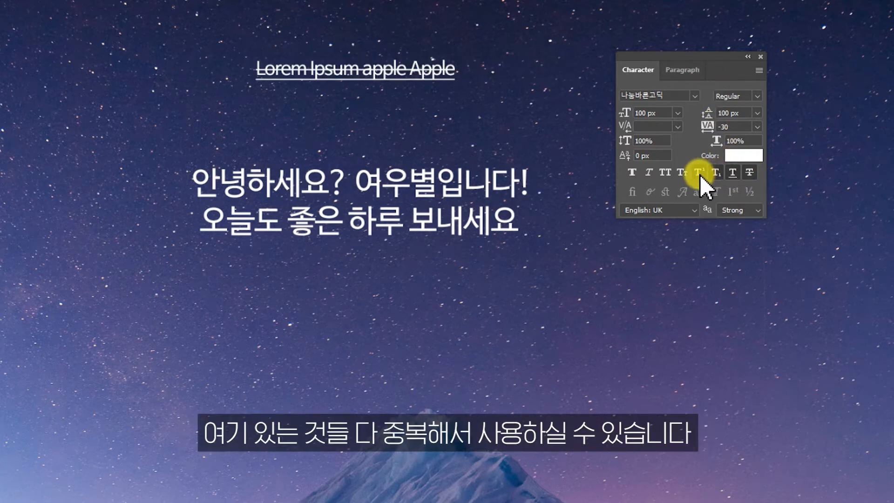
pyautogui.click(682, 173)
pyautogui.click(649, 173)
pyautogui.click(632, 172)
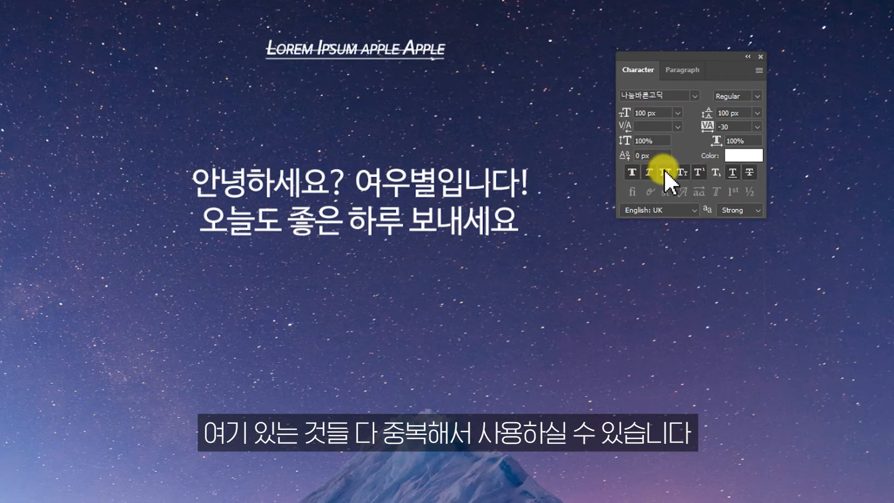
pyautogui.click(665, 172)
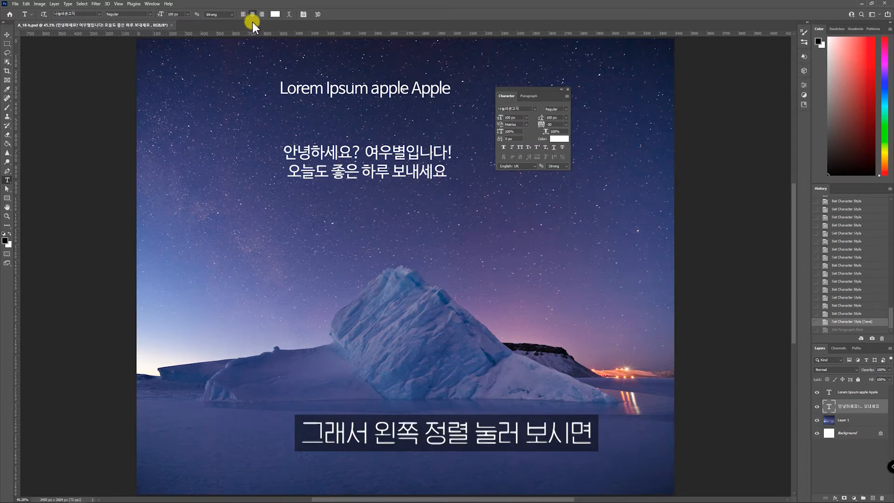
# - Try left and right alignment on the two-line Korean greeting, then return it to centre alignment
pyautogui.click(244, 14)
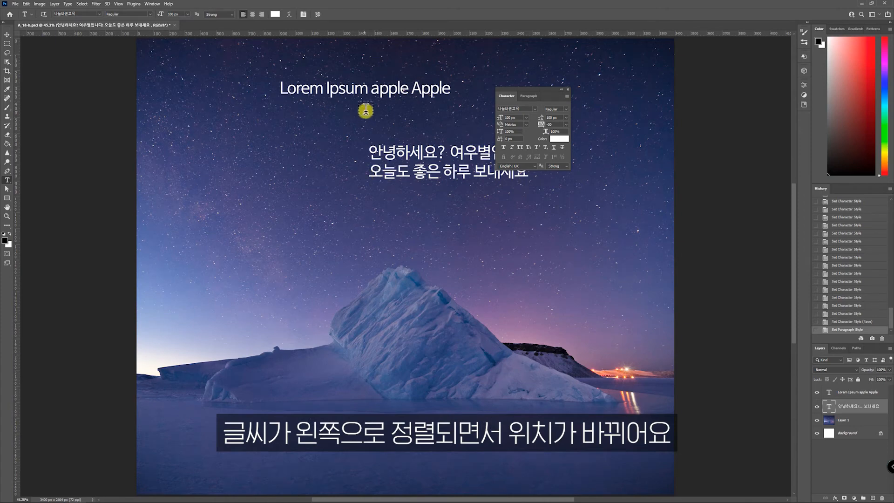
pyautogui.click(263, 14)
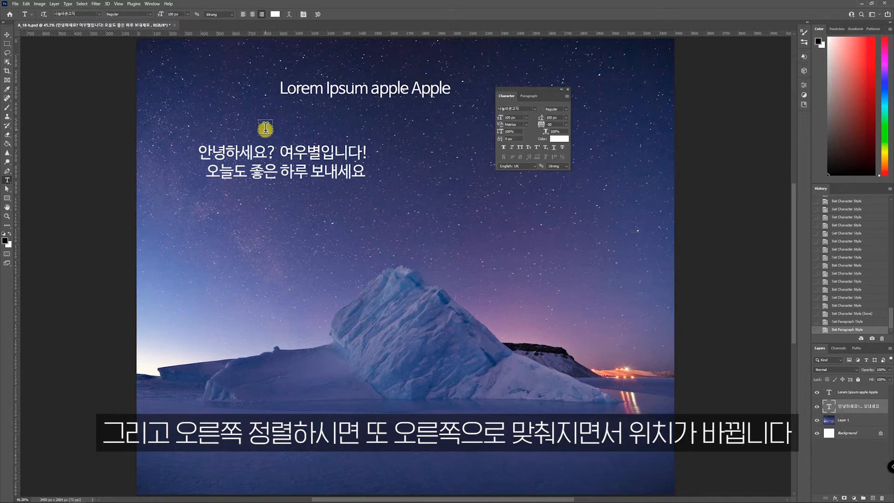
pyautogui.click(252, 14)
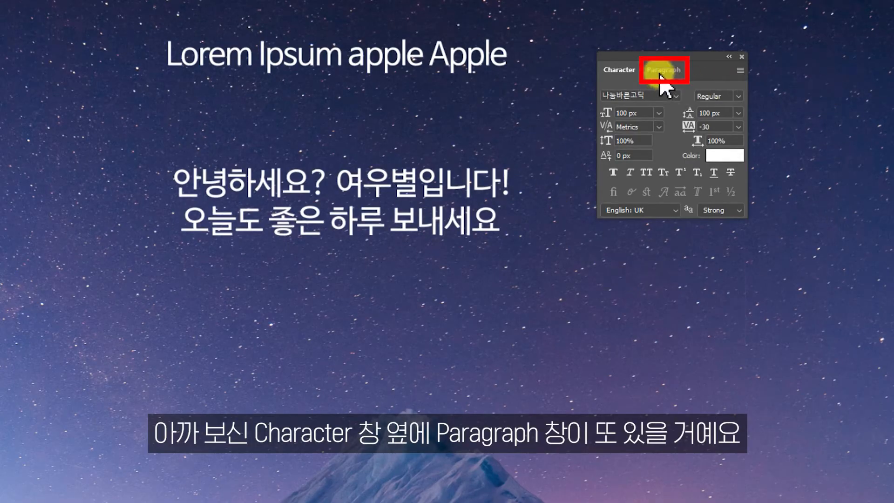
# - Show the Paragraph panel for the Korean greeting
pyautogui.click(660, 74)
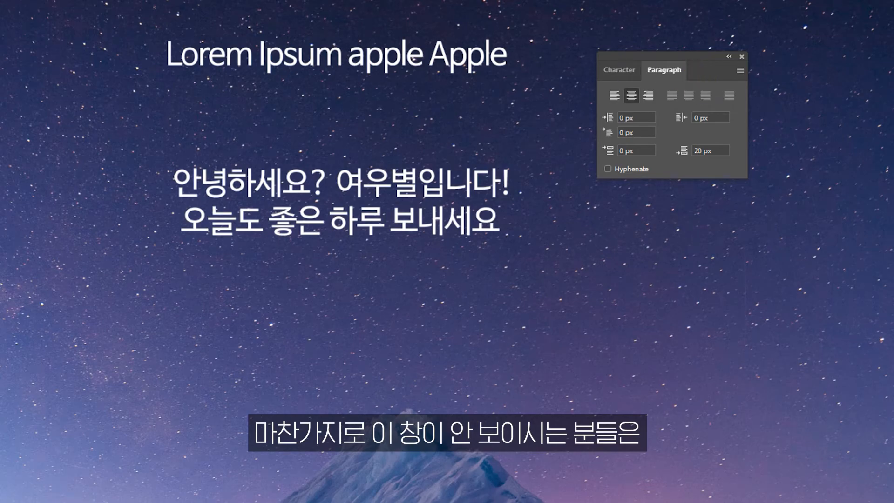
pyautogui.click(157, 4)
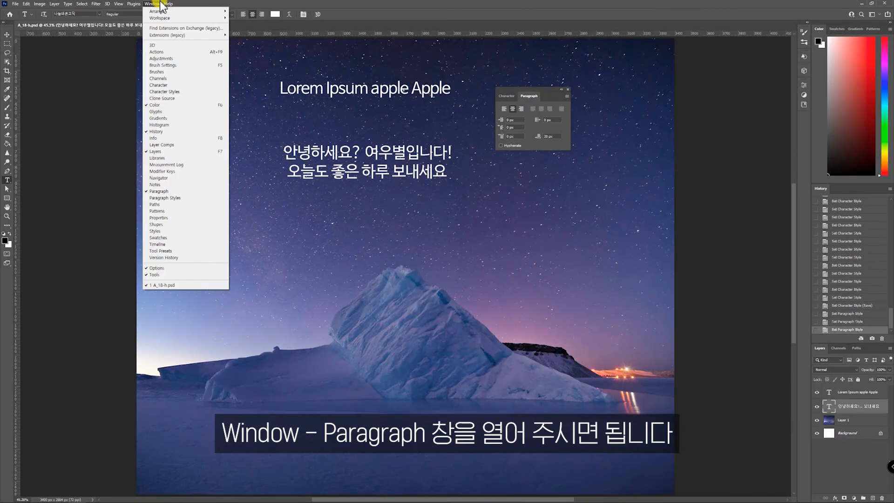
pyautogui.click(208, 193)
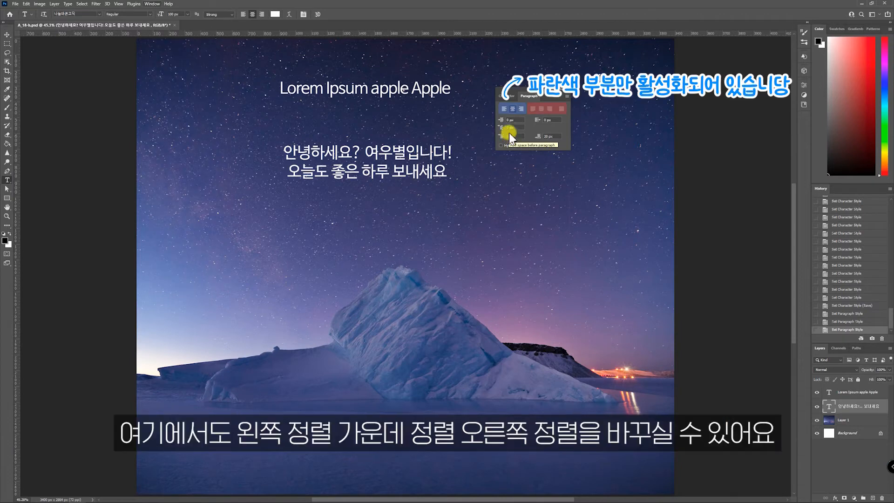
# - Try the Paragraph panel's left, centre and right alignment in turn on the Korean greeting
pyautogui.click(504, 111)
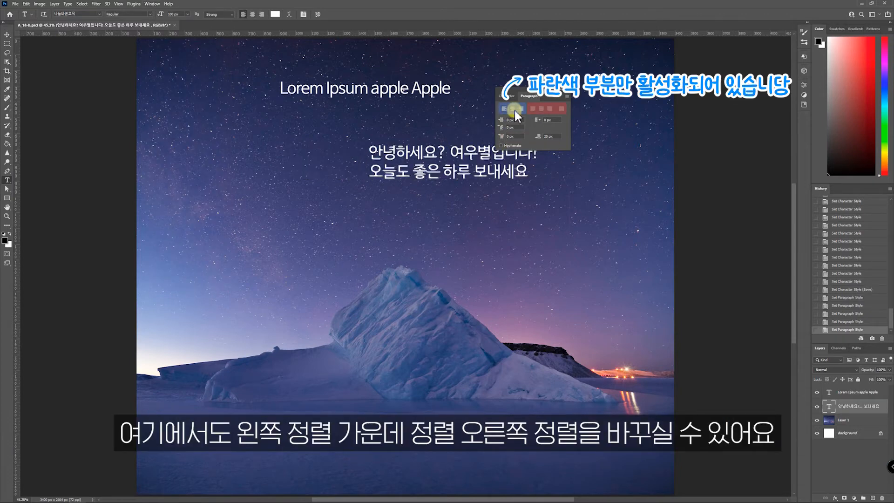
pyautogui.click(515, 110)
pyautogui.click(521, 111)
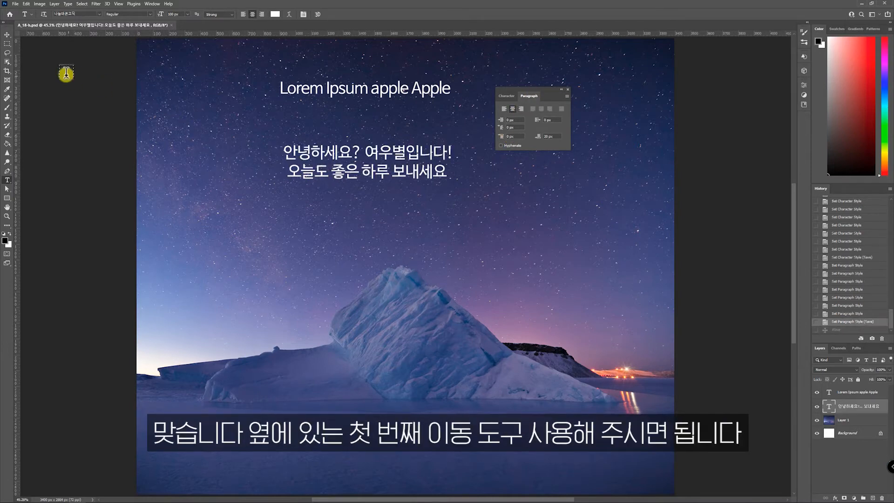
# - Move the Korean greeting down to the right side of the sky with the Move tool, then undo the move
pyautogui.click(7, 35)
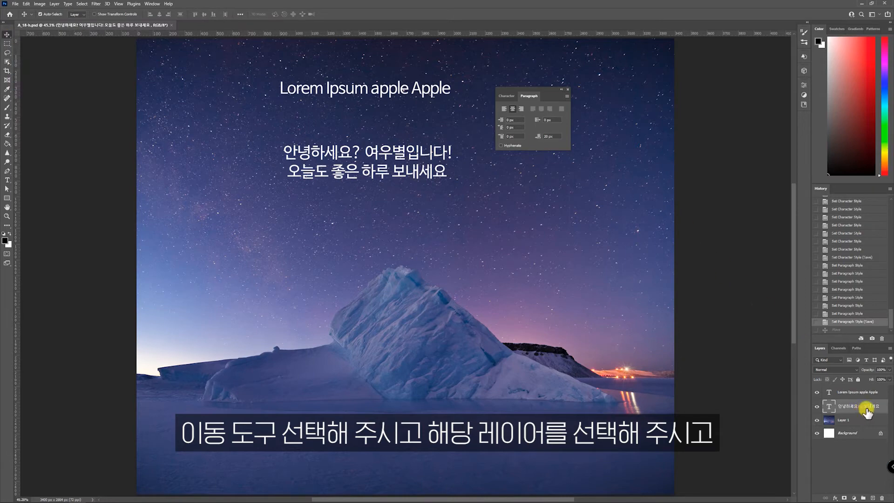
pyautogui.moveTo(419, 170); pyautogui.dragTo(584, 230)
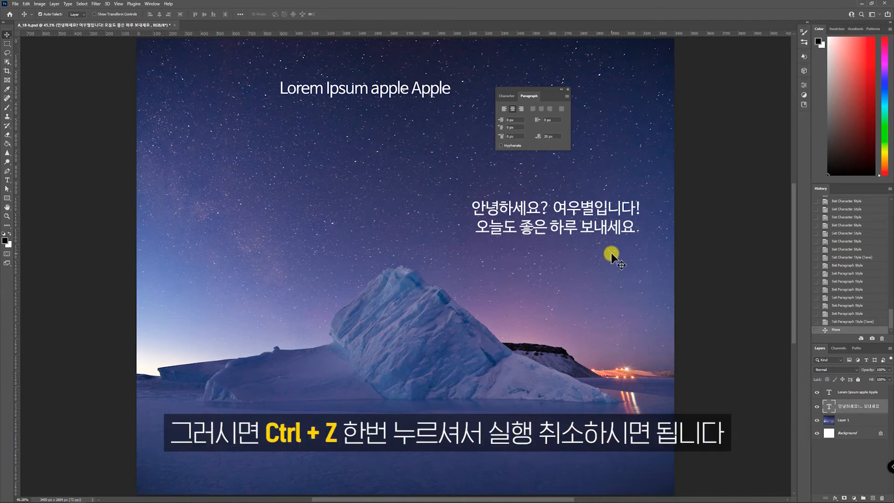
pyautogui.hotkey('ctrl', 'z')
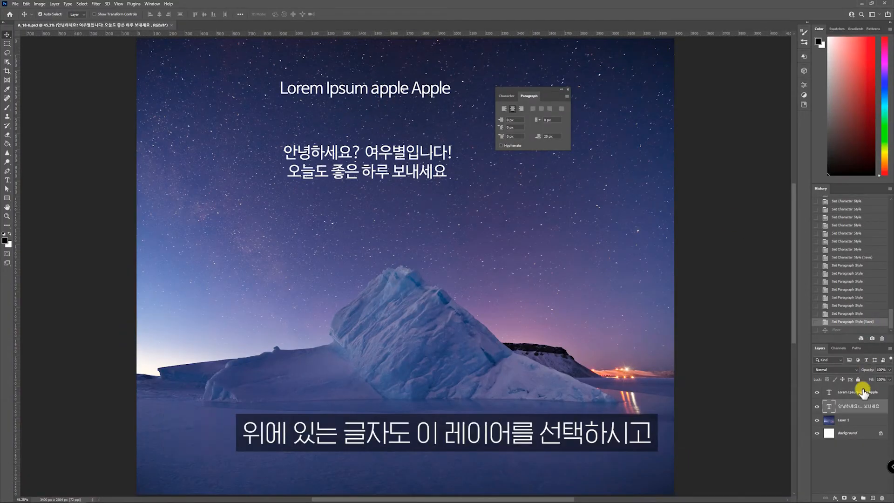
# - Select the Lorem Ipsum layer, move its text down and to the right, then undo the move
pyautogui.click(863, 392)
pyautogui.moveTo(350, 91); pyautogui.dragTo(578, 210)
pyautogui.hotkey('ctrl', 'z')
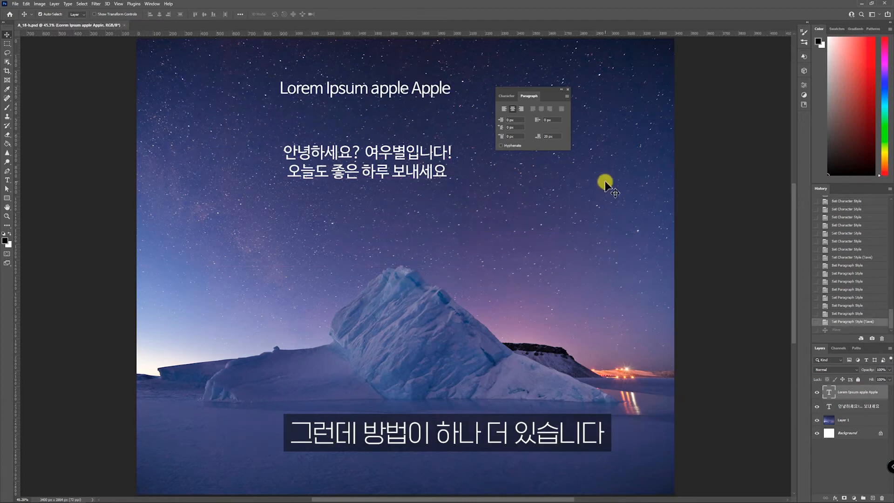
# - Free Transform the Korean greeting layer, move it slightly down and right to the photo's horizontal centre, and commit the transform
pyautogui.click(851, 407)
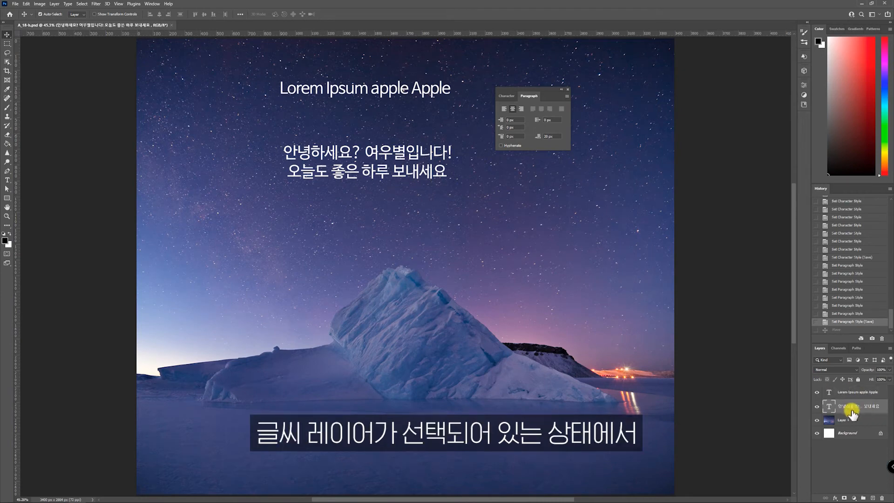
pyautogui.hotkey('ctrl', 't')
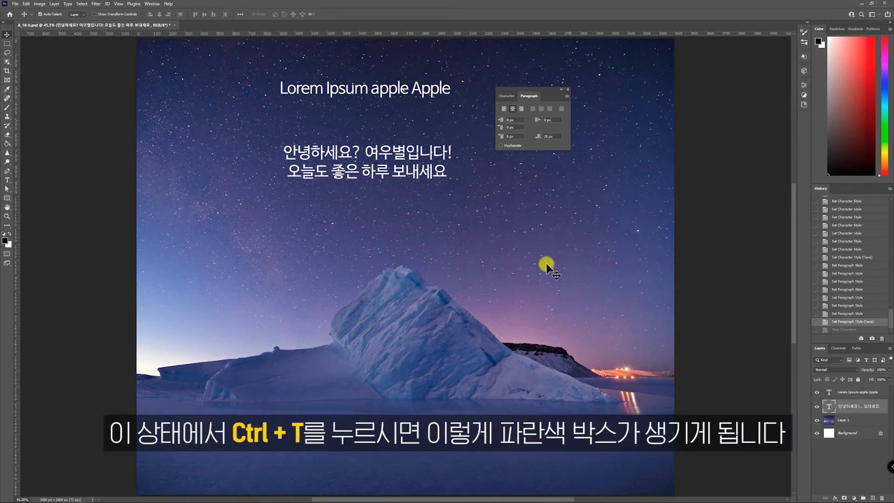
pyautogui.hotkey('ctrl', 't')
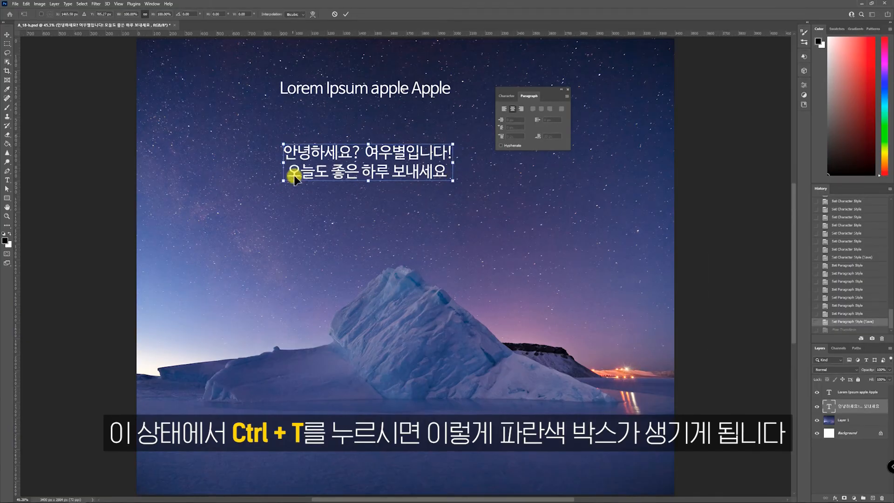
pyautogui.moveTo(425, 149); pyautogui.dragTo(438, 187)
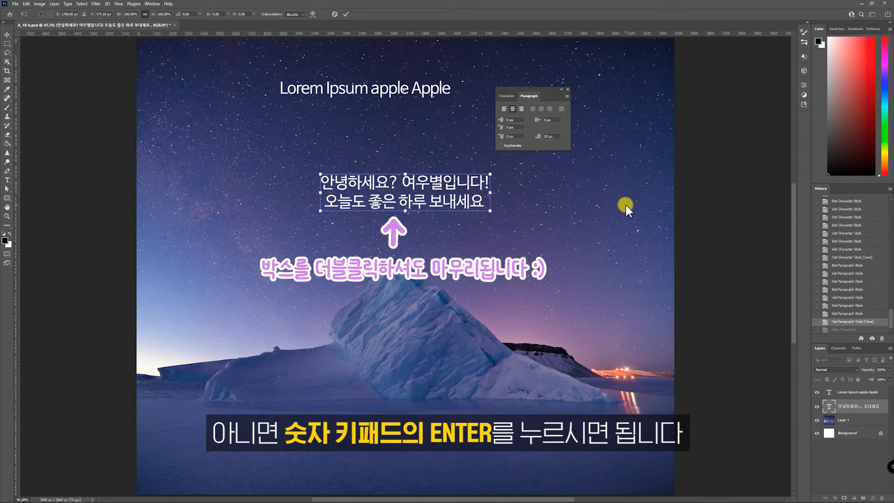
pyautogui.press('KP_Enter')
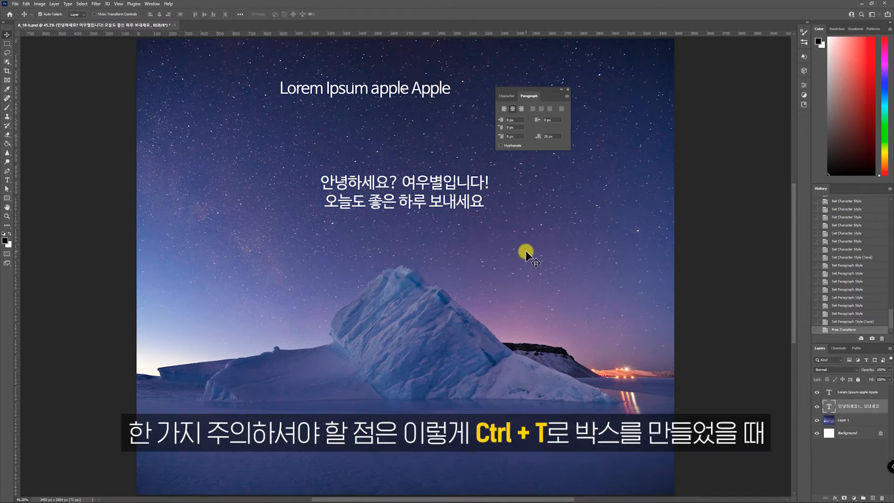
# - Try moving the Korean greeting toward the photo's upper left with Free Transform, then cancel the transform
pyautogui.hotkey('ctrl', 't')
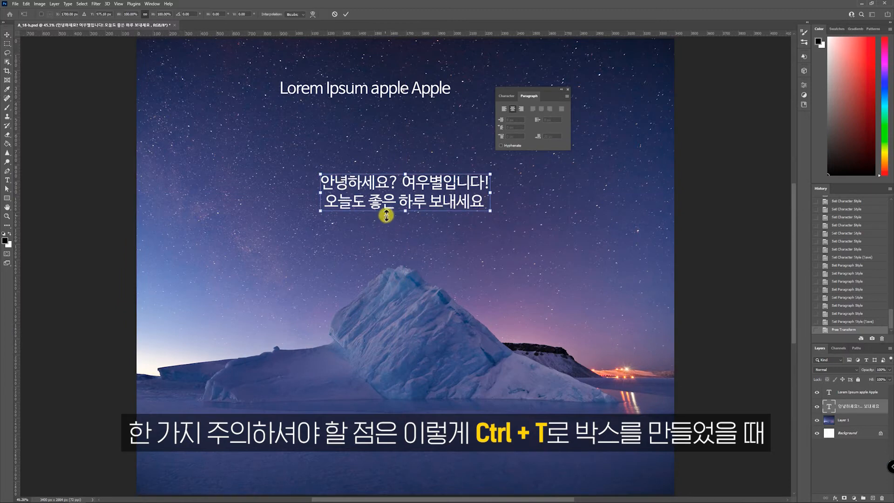
pyautogui.moveTo(465, 206); pyautogui.dragTo(296, 148)
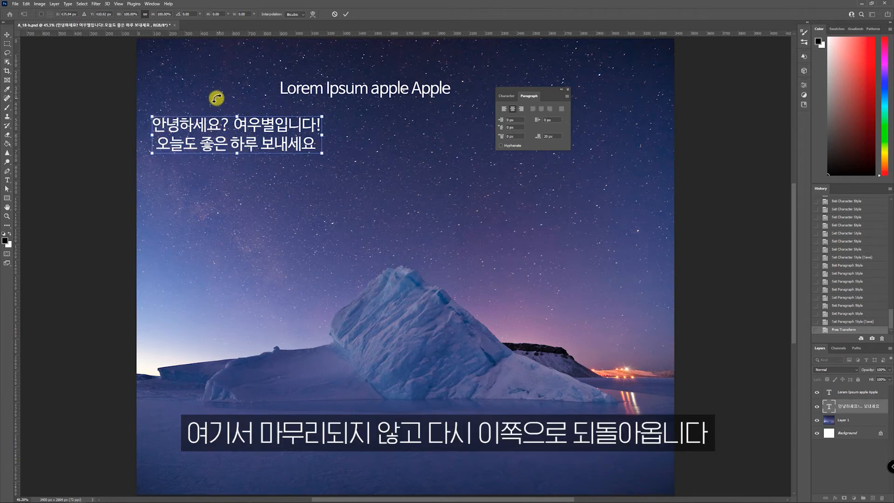
pyautogui.press('Escape')
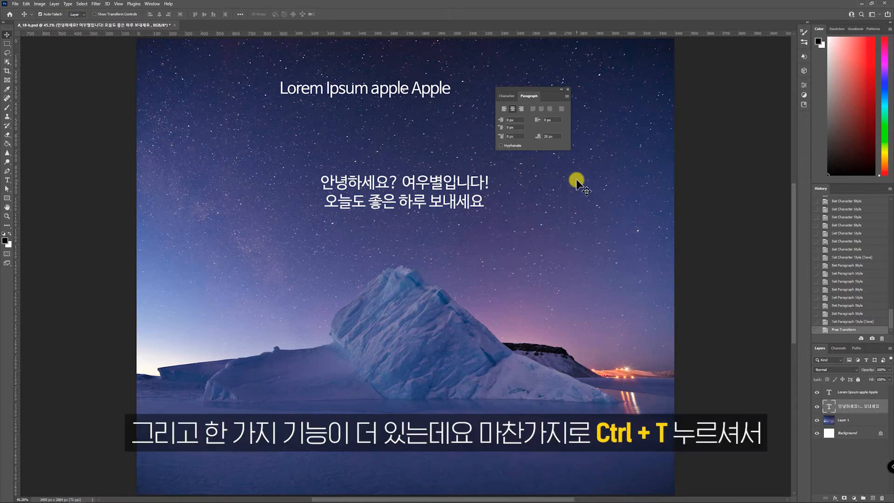
# - Start Free Transform on the Korean greeting and try scaling it from its upper corners, undoing each attempt
pyautogui.hotkey('ctrl', 't')
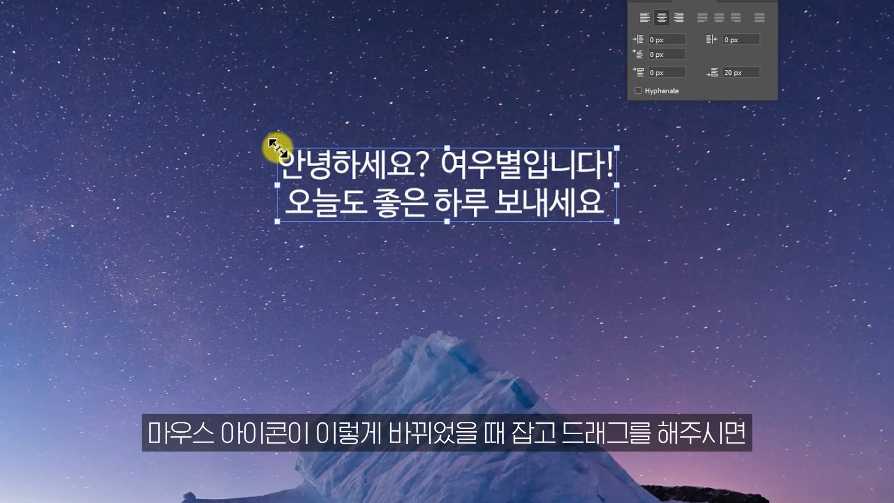
pyautogui.moveTo(278, 146); pyautogui.dragTo(100, 0)
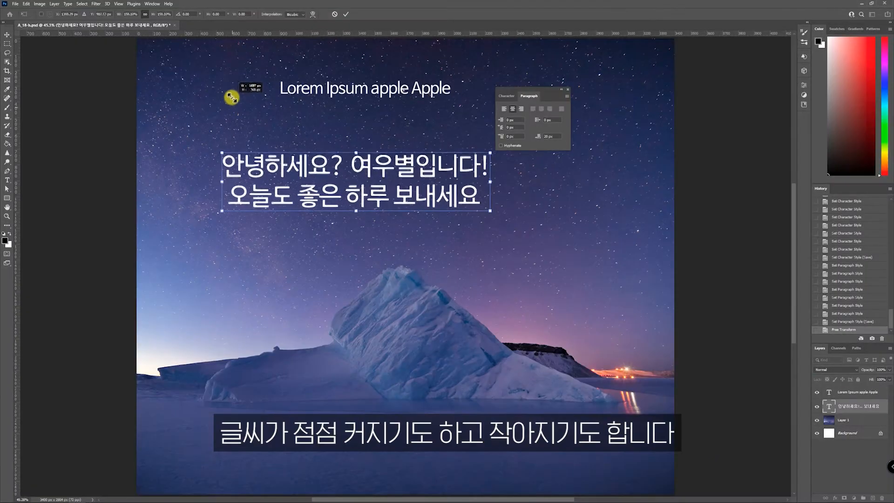
pyautogui.moveTo(232, 98); pyautogui.dragTo(245, 110)
pyautogui.hotkey('ctrl', 'z')
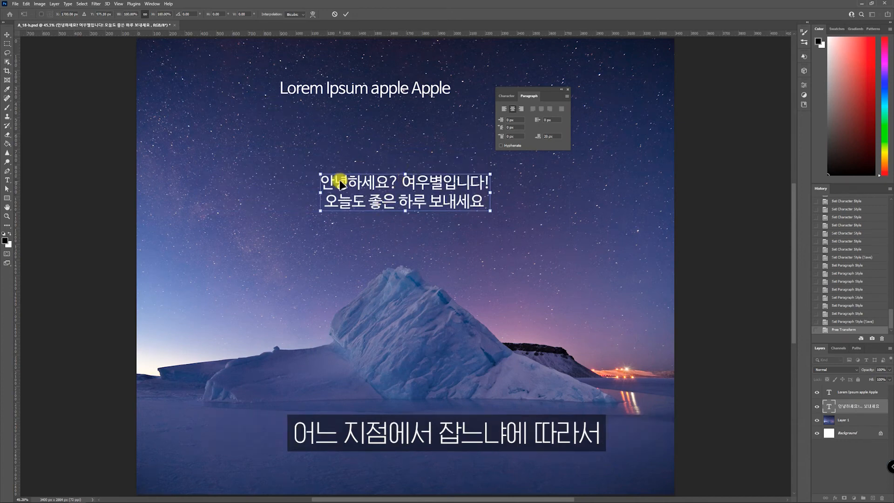
pyautogui.moveTo(292, 160); pyautogui.dragTo(348, 188)
pyautogui.hotkey('ctrl', 'z')
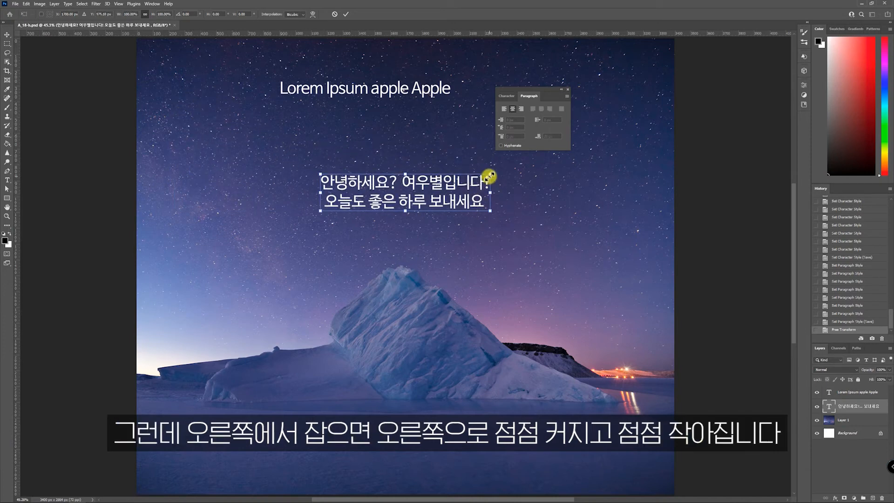
pyautogui.moveTo(489, 173)
pyautogui.mouseDown()
pyautogui.moveTo(580, 138)
pyautogui.moveTo(652, 125)
pyautogui.moveTo(490, 171)
pyautogui.mouseUp()
pyautogui.hotkey('ctrl', 'z')
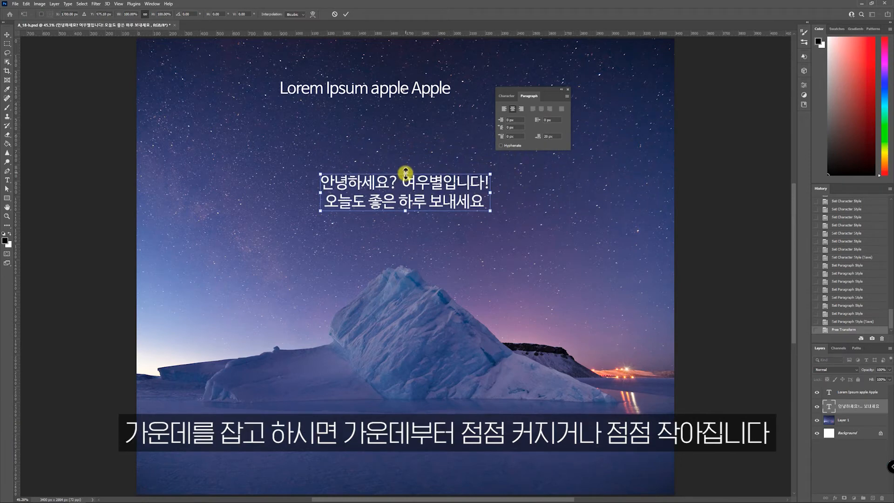
# - Enlarge the Korean greeting to about 123% from its top edge, rotate it about 12.4° clockwise, and commit the transform
pyautogui.moveTo(405, 174)
pyautogui.mouseDown()
pyautogui.moveTo(412, 121)
pyautogui.moveTo(404, 176)
pyautogui.mouseUp()
pyautogui.moveTo(402, 188); pyautogui.dragTo(405, 165)
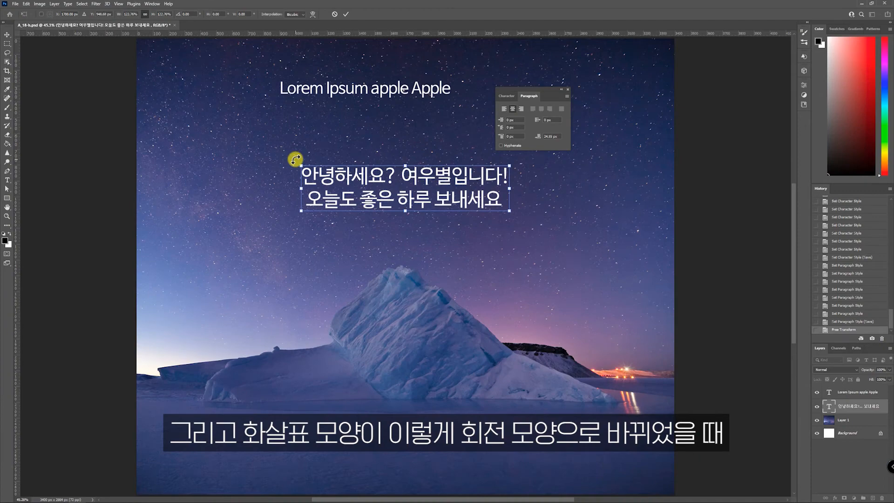
pyautogui.moveTo(295, 159); pyautogui.dragTo(665, 233)
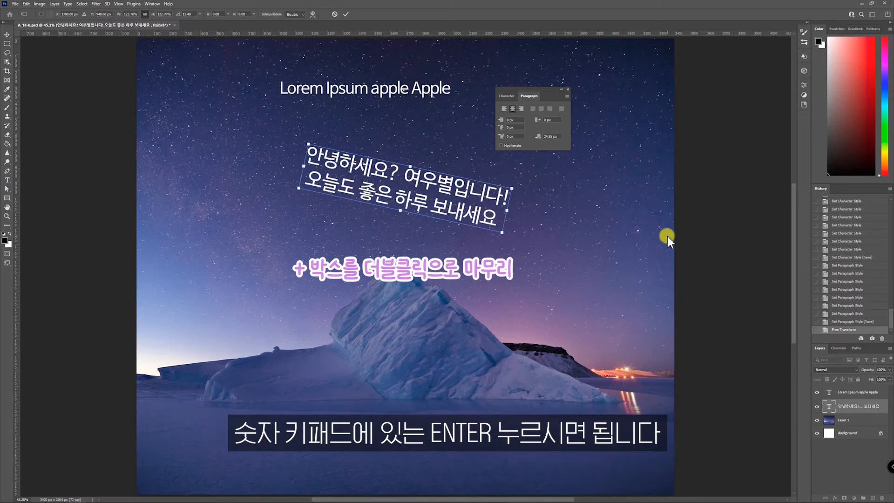
pyautogui.press('Return')
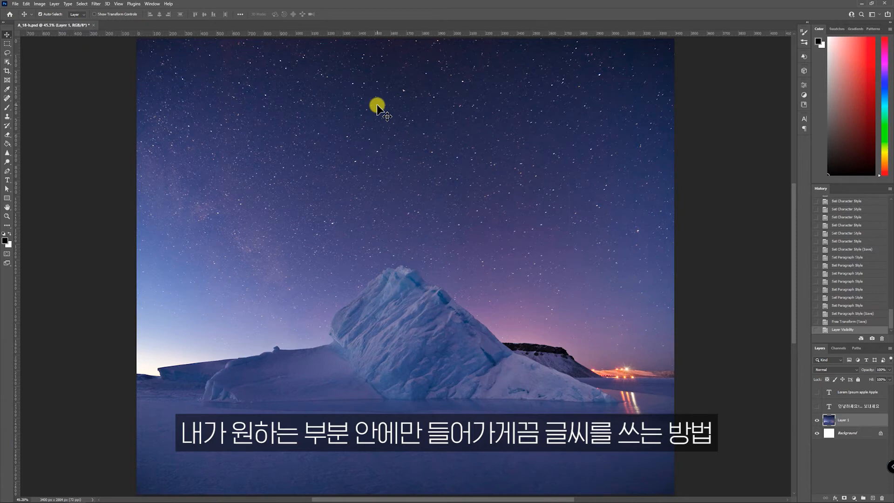
# - Draw a Lorem Ipsum paragraph text box in the photo's upper-left sky and open its paragraph settings
pyautogui.click(8, 180)
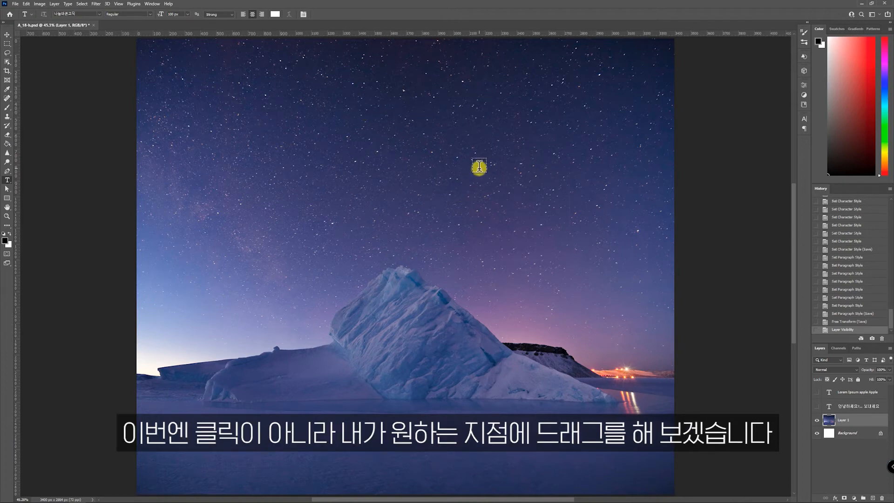
pyautogui.moveTo(159, 82); pyautogui.dragTo(371, 235)
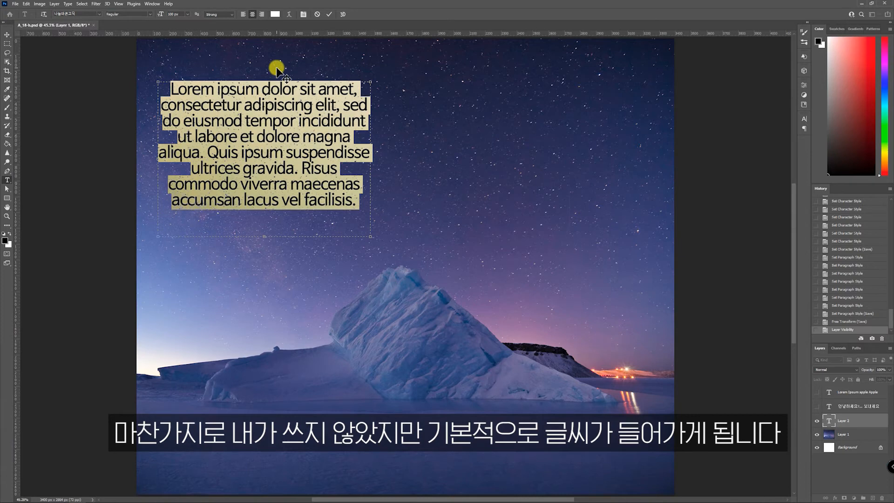
pyautogui.hotkey('ctrl', 't')
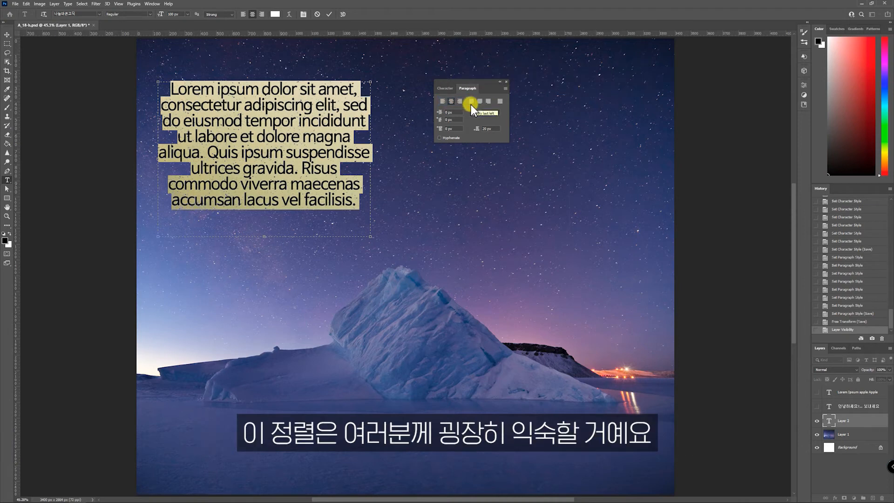
# - Try justifying the Lorem Ipsum paragraph with the last line left, centred, right and fully justified in turn
pyautogui.click(471, 104)
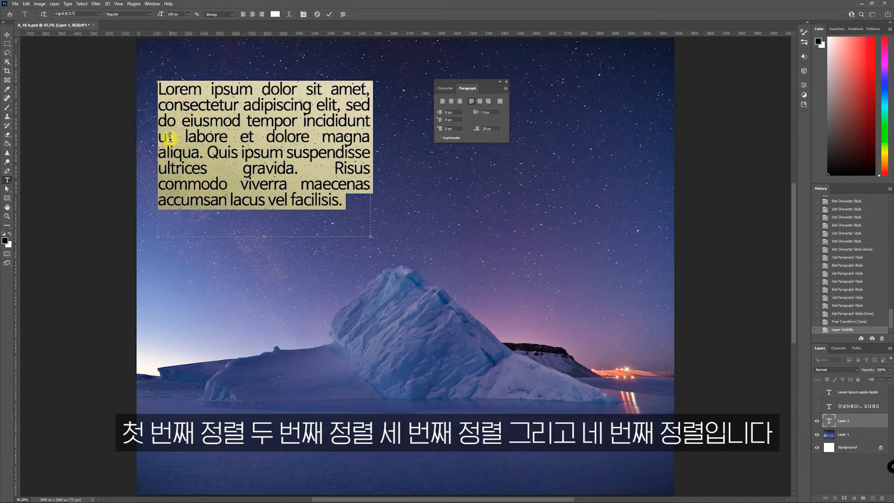
pyautogui.click(480, 102)
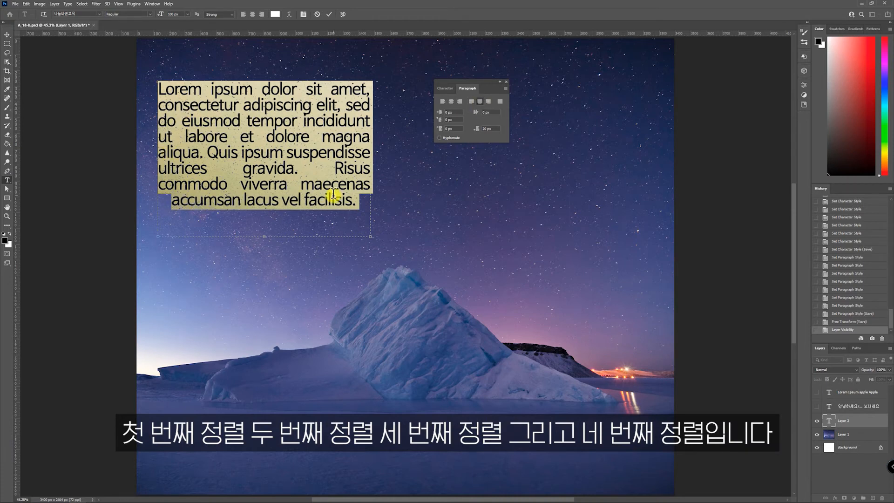
pyautogui.click(488, 101)
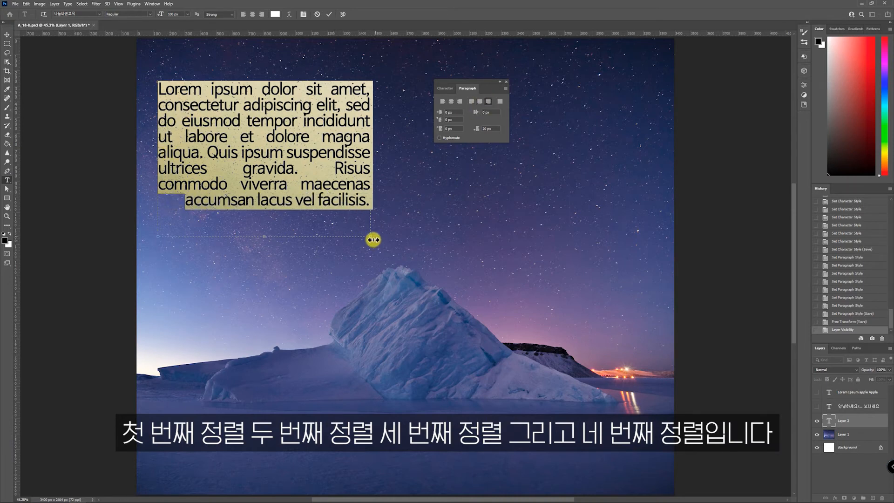
pyautogui.click(500, 101)
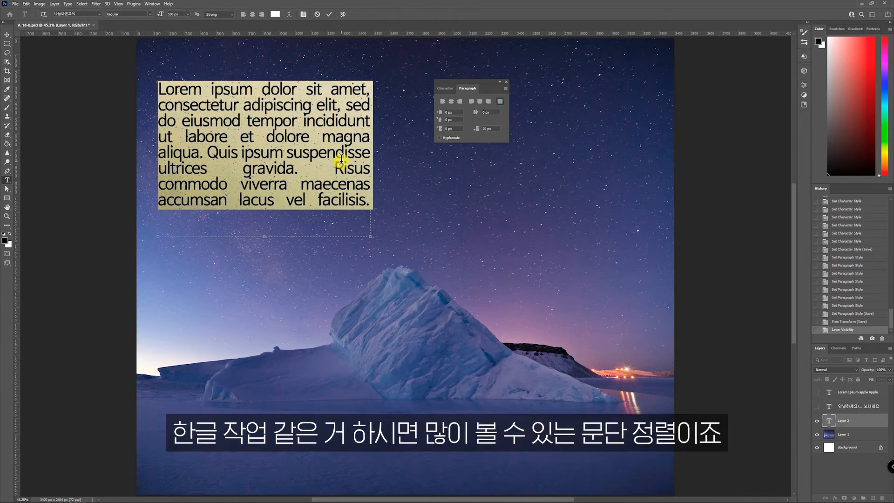
# - Compare justify last left with plain left alignment on the Lorem Ipsum paragraph, finishing with left alignment
pyautogui.click(473, 104)
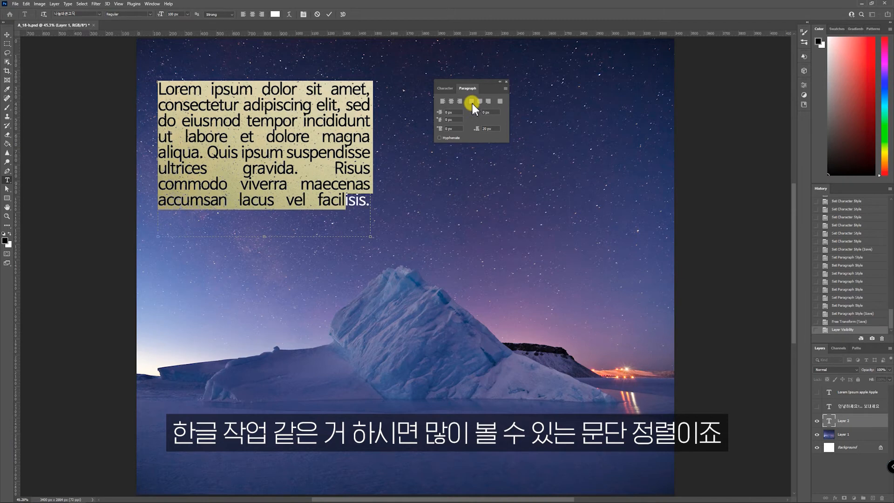
pyautogui.click(443, 102)
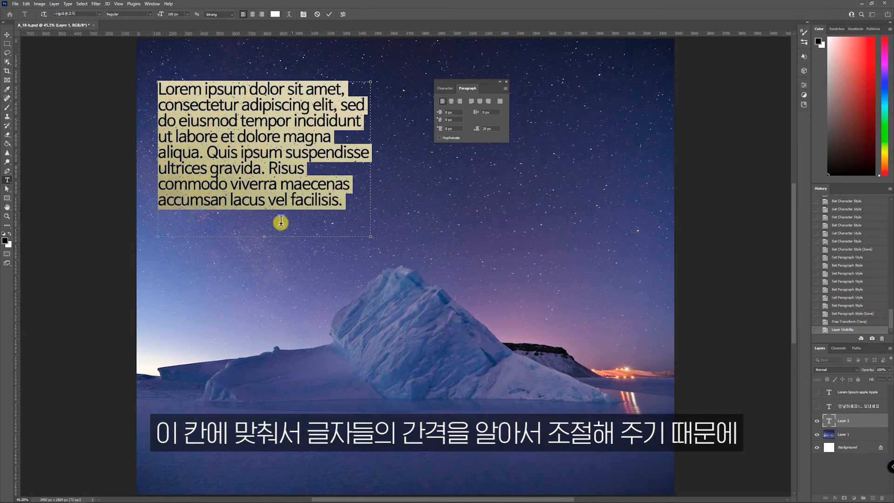
pyautogui.click(474, 101)
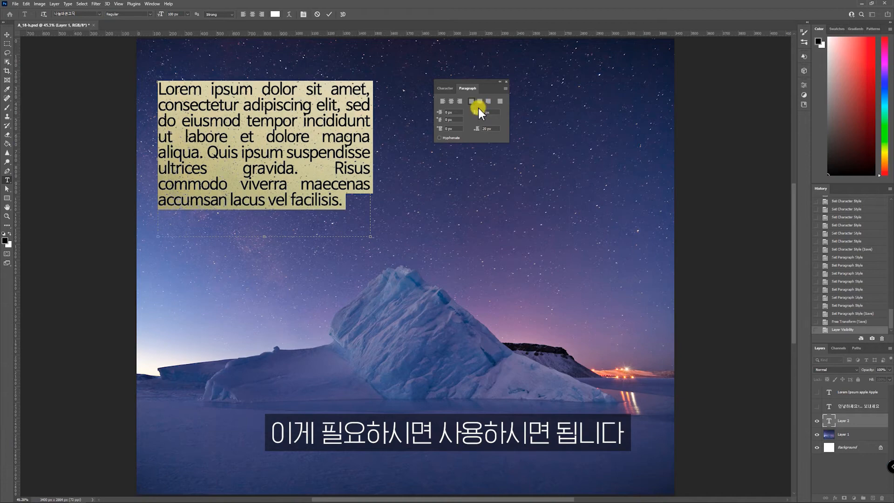
pyautogui.click(442, 100)
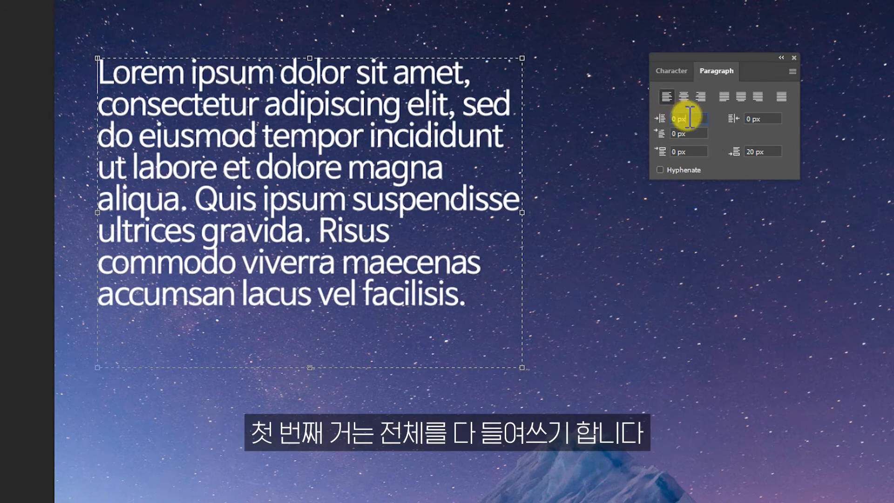
# - Set the Lorem Ipsum paragraph's left indent to 100 px, then undo the indent
pyautogui.click(658, 121)
pyautogui.write('100')
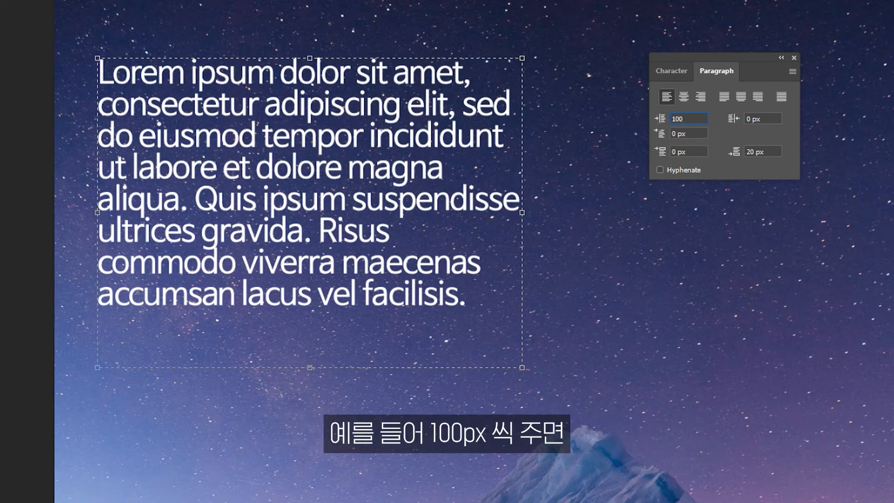
pyautogui.press('Return')
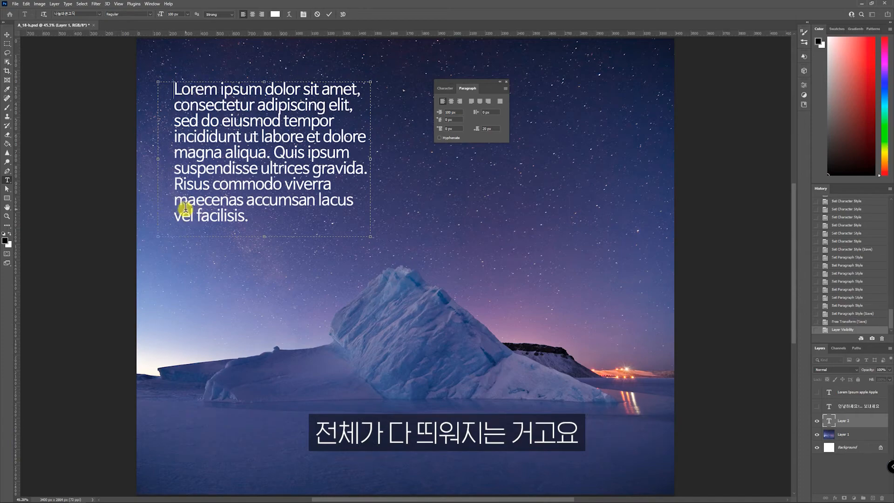
pyautogui.hotkey('ctrl', 'z')
# - Try a 100 px first-line indent on the Lorem Ipsum paragraph, then revert it
pyautogui.click(448, 120)
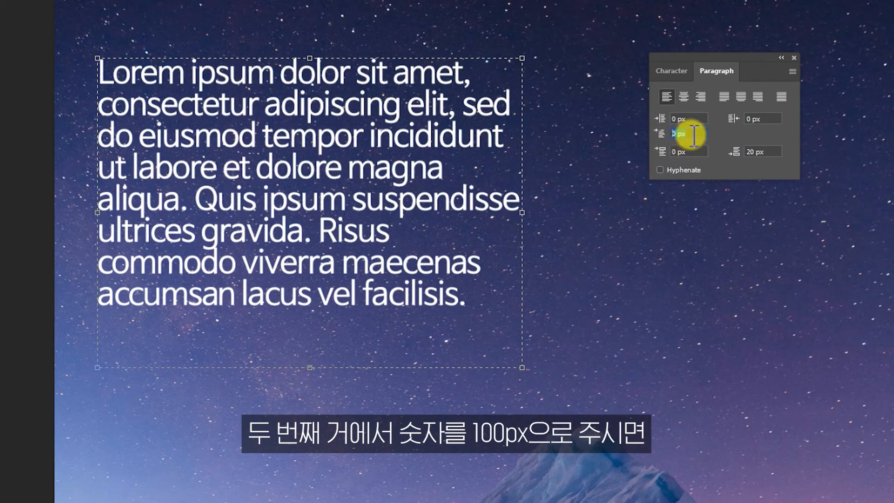
pyautogui.write('100')
pyautogui.press('Return')
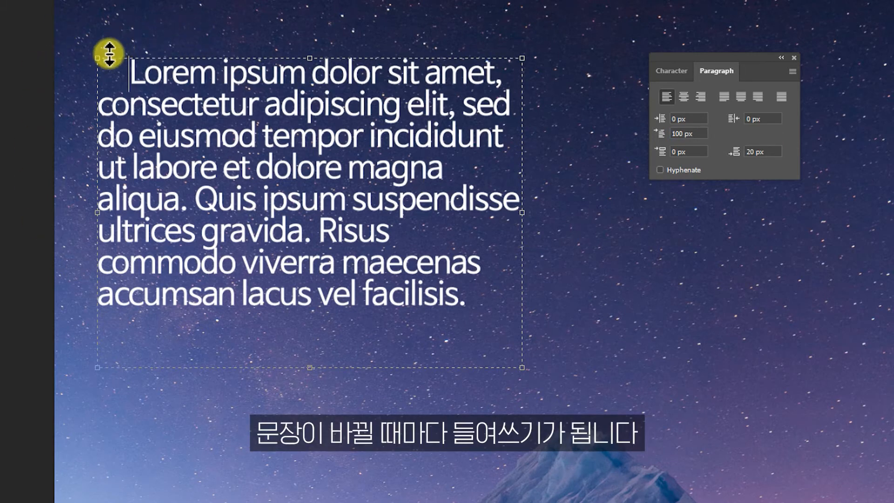
pyautogui.click(129, 77)
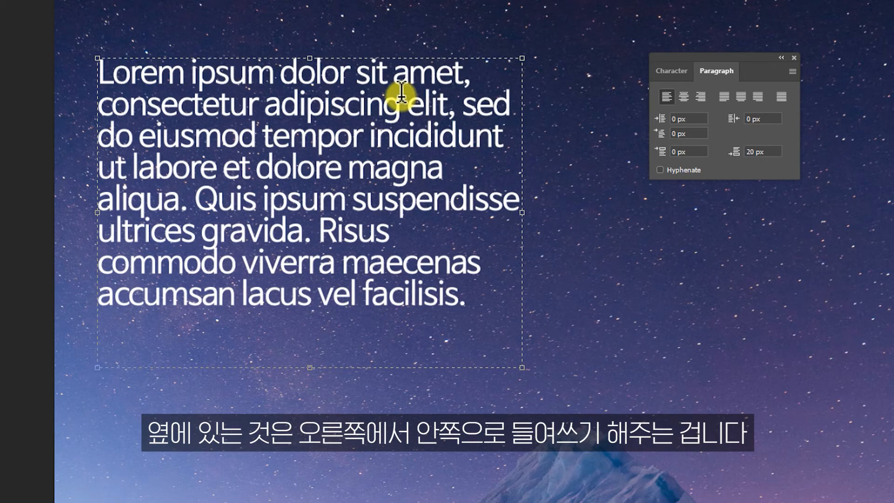
# - Set the Lorem Ipsum paragraph's right indent to 100 px
pyautogui.click(771, 119)
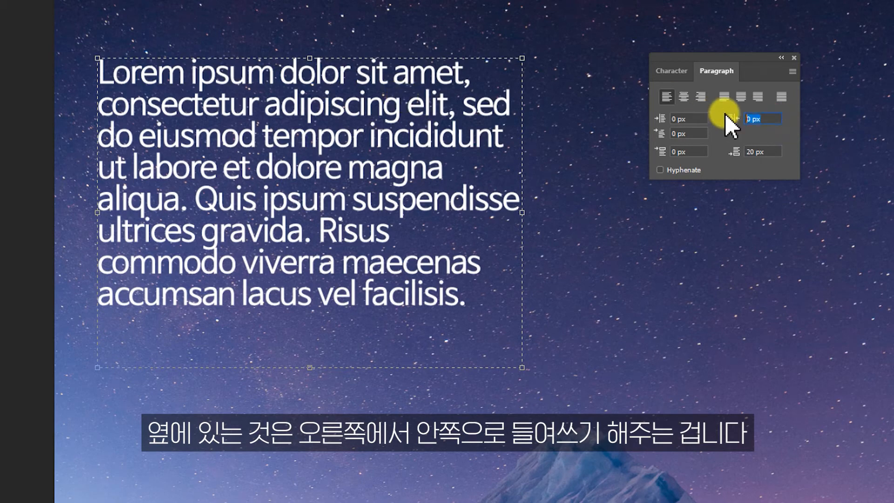
pyautogui.write('100')
pyautogui.press('Return')
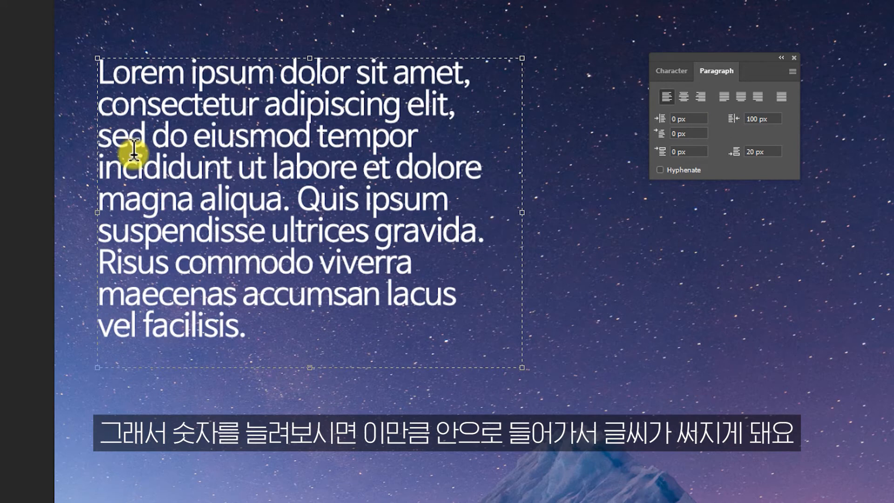
# - Place the text cursor after "viverra" and try Hyphenate on the paragraph, then turn it off again
pyautogui.click(502, 274)
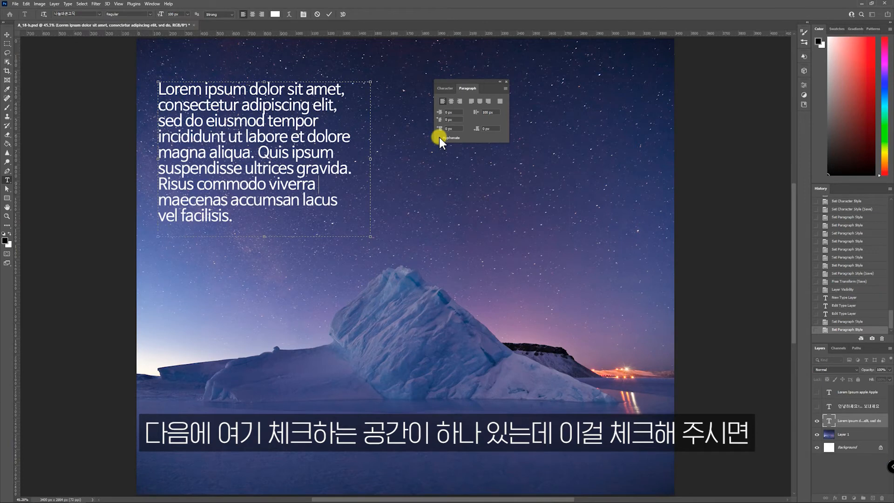
pyautogui.click(659, 169)
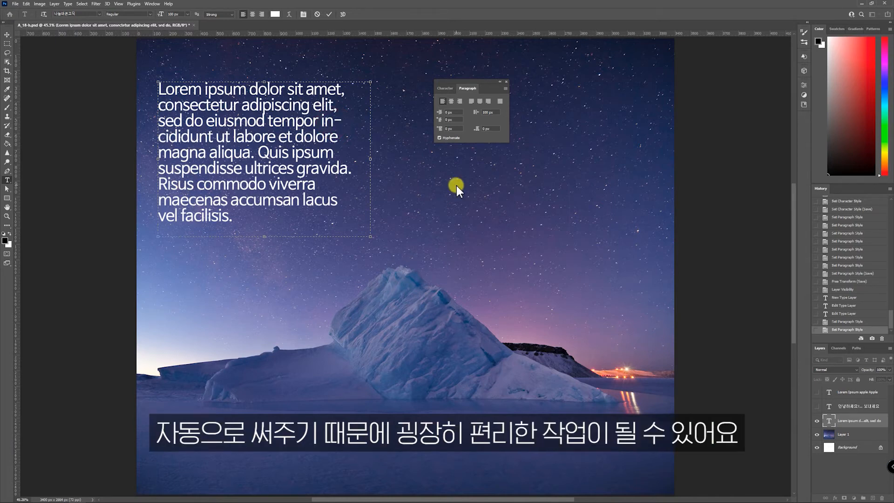
pyautogui.click(457, 140)
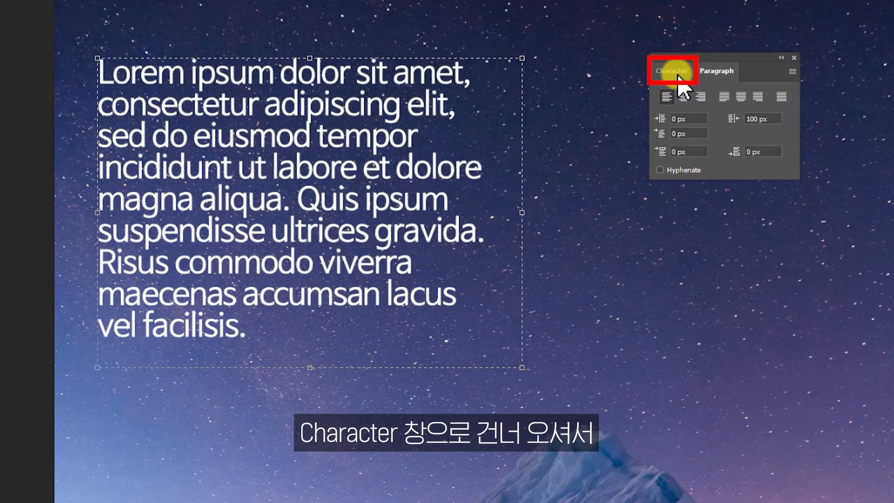
# - Color only the words "Quis ipsum" in the Lorem Ipsum paragraph muted red, #a55050
pyautogui.click(679, 77)
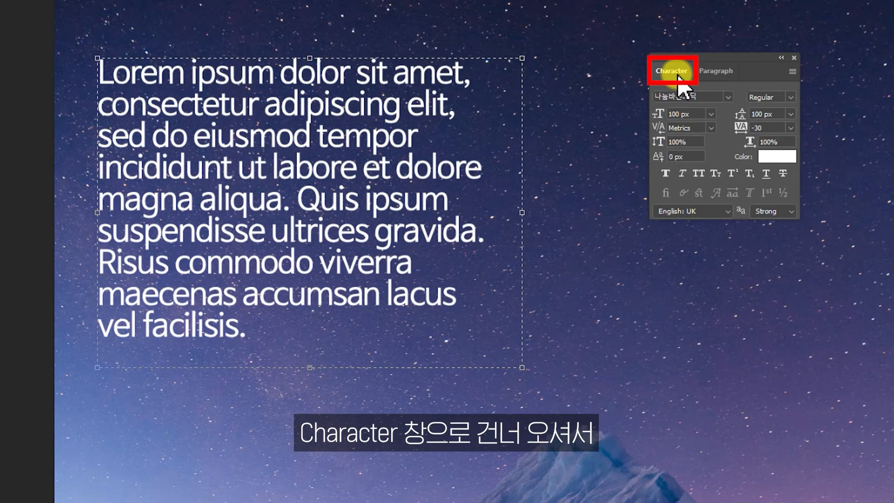
pyautogui.moveTo(303, 198); pyautogui.dragTo(451, 198)
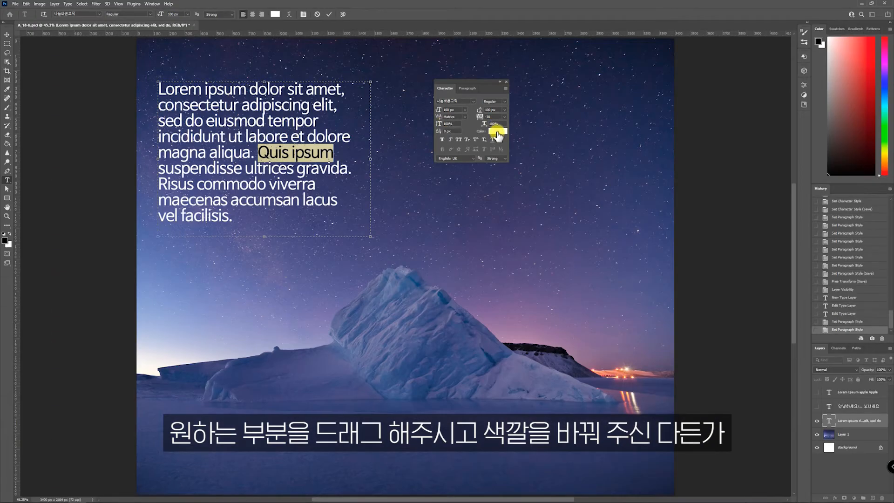
pyautogui.click(497, 132)
pyautogui.click(563, 144)
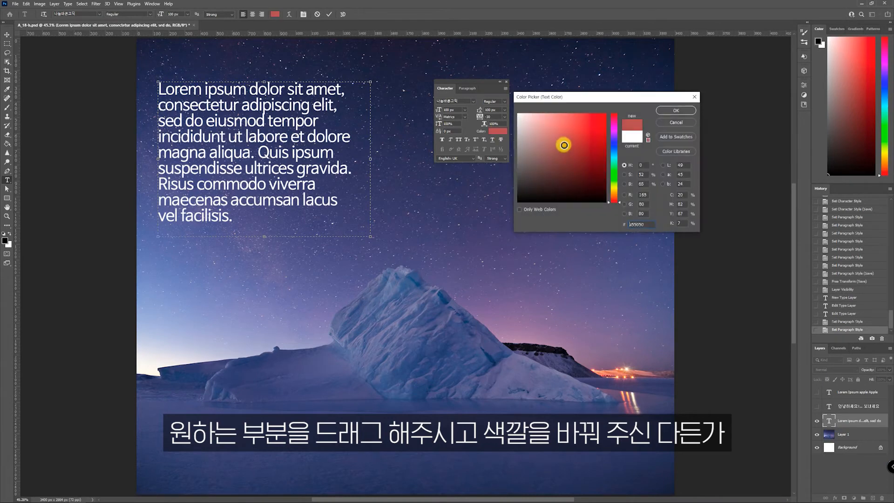
pyautogui.click(657, 115)
# - Apply faux bold to "Lorem ipsum dolor sit amet," and faux italic to the line "eiusmod tempor incididunt"
pyautogui.moveTo(160, 89); pyautogui.dragTo(369, 92)
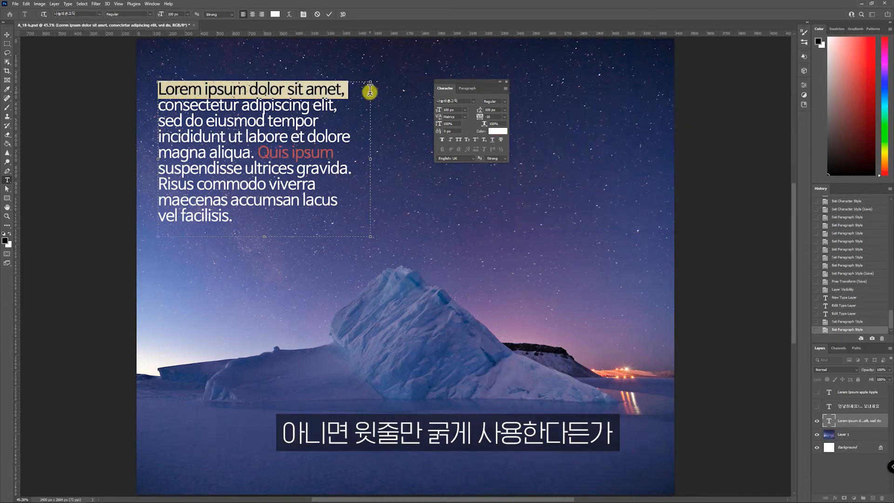
pyautogui.click(442, 139)
pyautogui.click(238, 106)
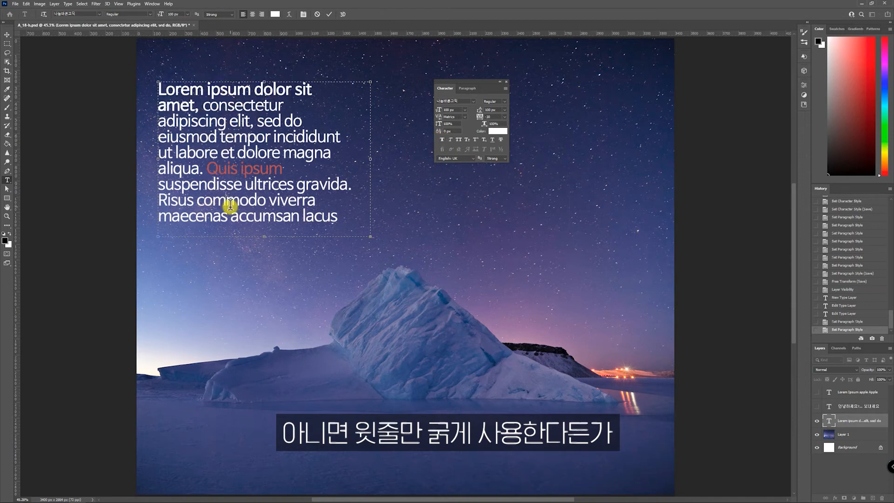
pyautogui.moveTo(158, 137); pyautogui.dragTo(413, 146)
pyautogui.click(450, 140)
pyautogui.click(328, 229)
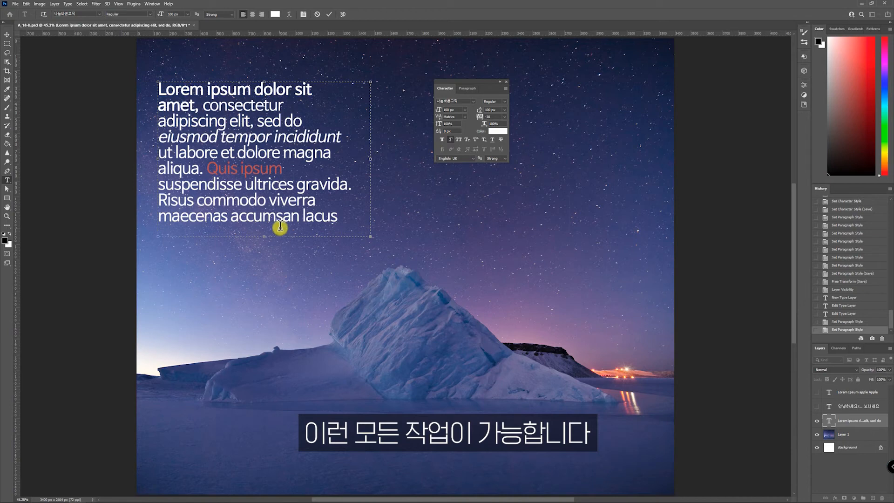
# - Change the font style of "Lorem ipsum dolor sit" in the paragraph's first line to Light
pyautogui.moveTo(311, 87); pyautogui.dragTo(133, 78)
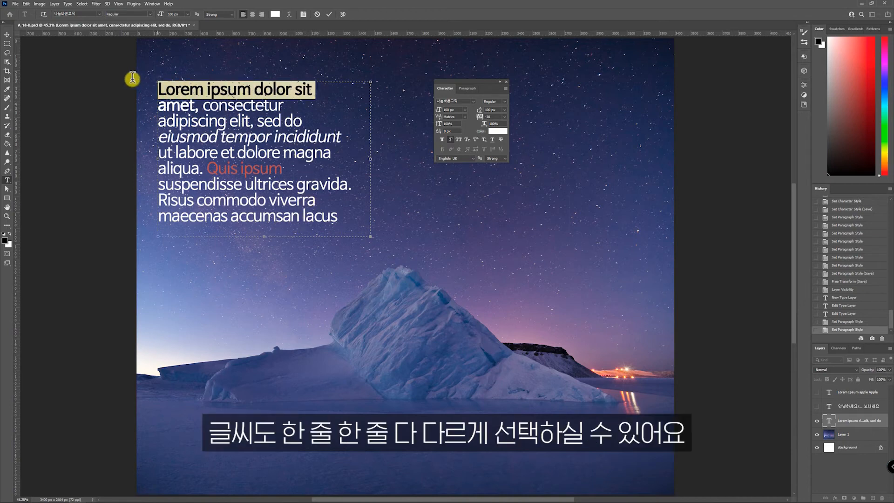
pyautogui.click(504, 101)
pyautogui.click(503, 107)
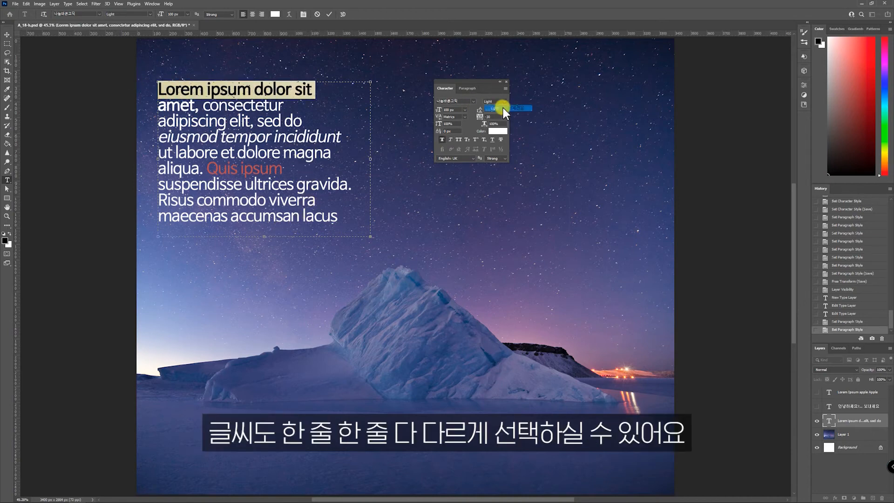
pyautogui.click(286, 111)
# - Change the font style of the italic line "eiusmod tempor incididunt" to Bold and commit the paragraph text
pyautogui.moveTo(158, 138); pyautogui.dragTo(349, 137)
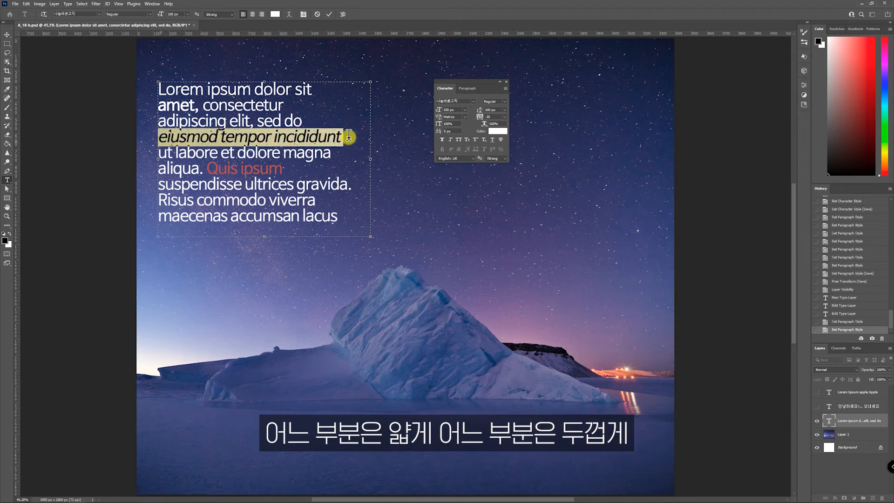
pyautogui.click(495, 125)
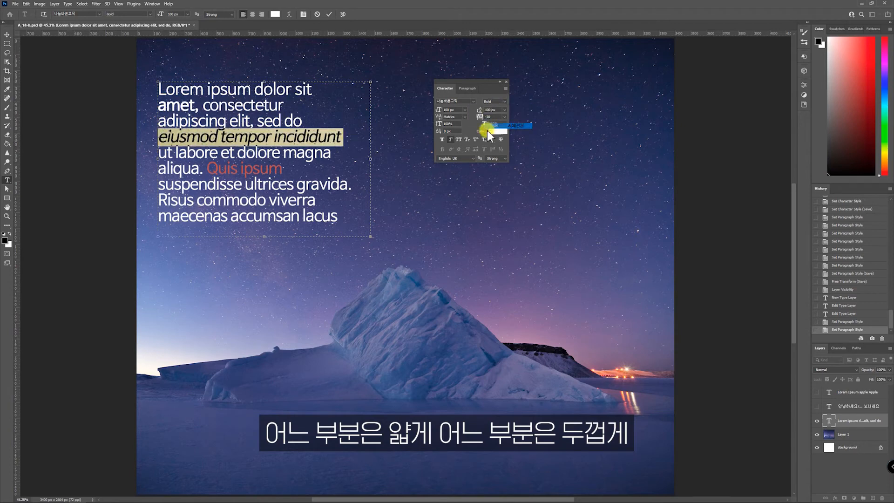
pyautogui.click(340, 168)
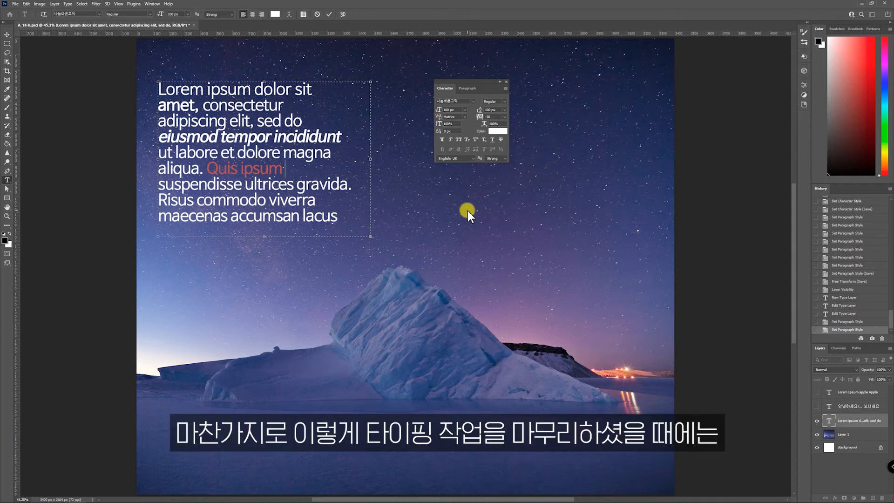
pyautogui.hotkey('ctrl', 'Return')
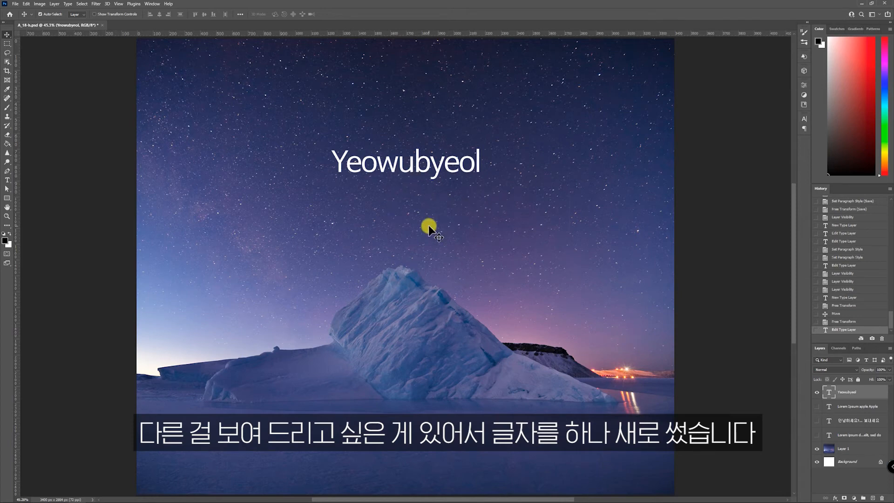
# - Enlarge the "Yeowubyeol" text to about 176% from its center with Free Transform
pyautogui.hotkey('ctrl', 't')
pyautogui.moveTo(480, 148); pyautogui.dragTo(544, 140)
pyautogui.hotkey('ctrl', 'z')
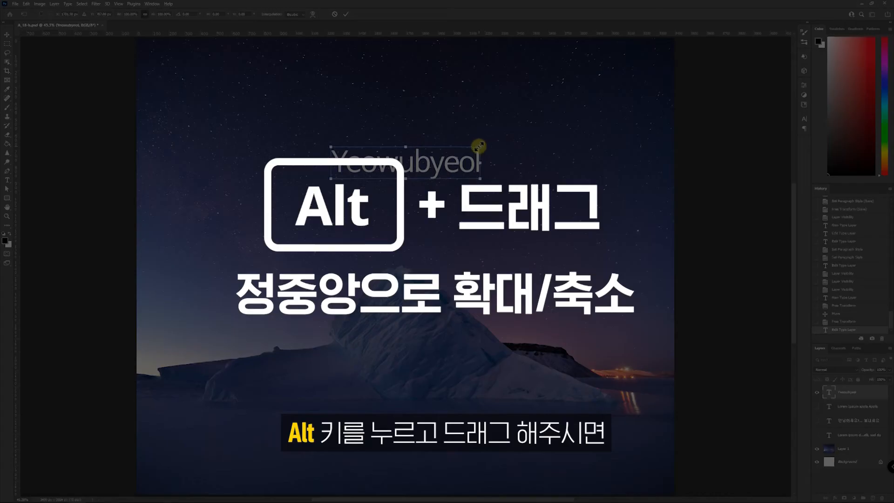
pyautogui.moveTo(480, 147); pyautogui.dragTo(535, 127)
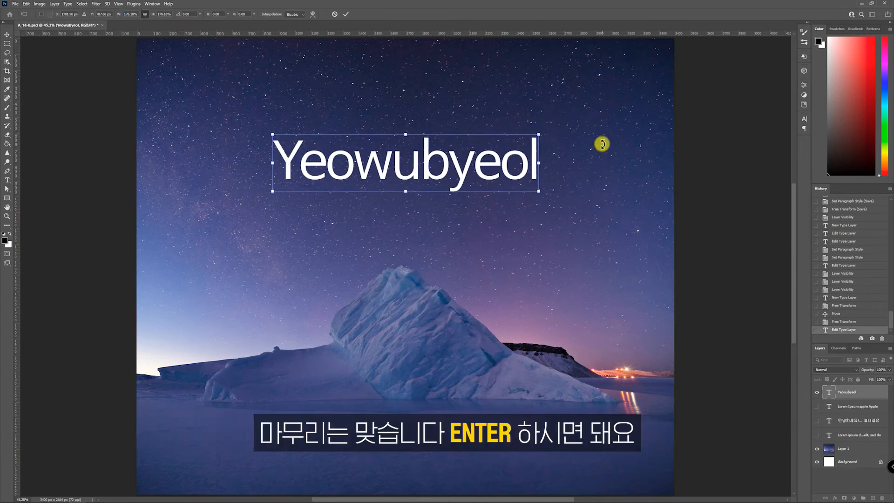
pyautogui.press('Return')
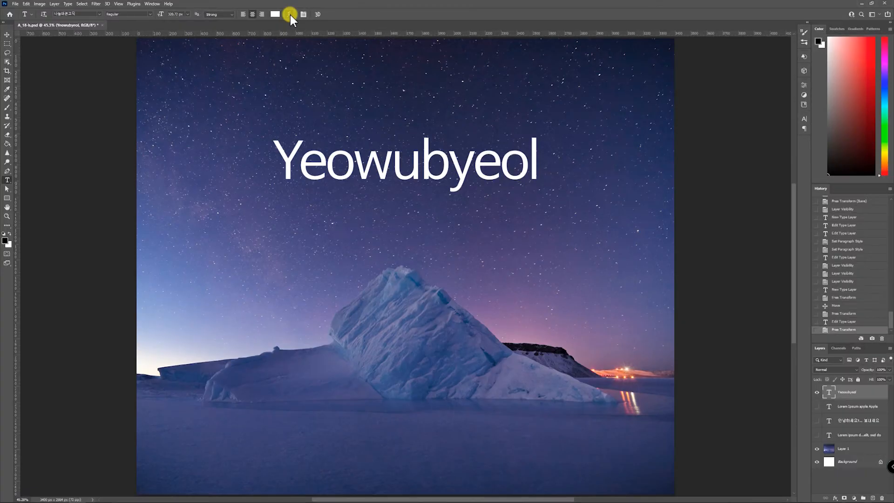
# - Start Warp Text on "Yeowubyeol" with the settings clear of the text, and choose the Arc style
pyautogui.click(578, 29)
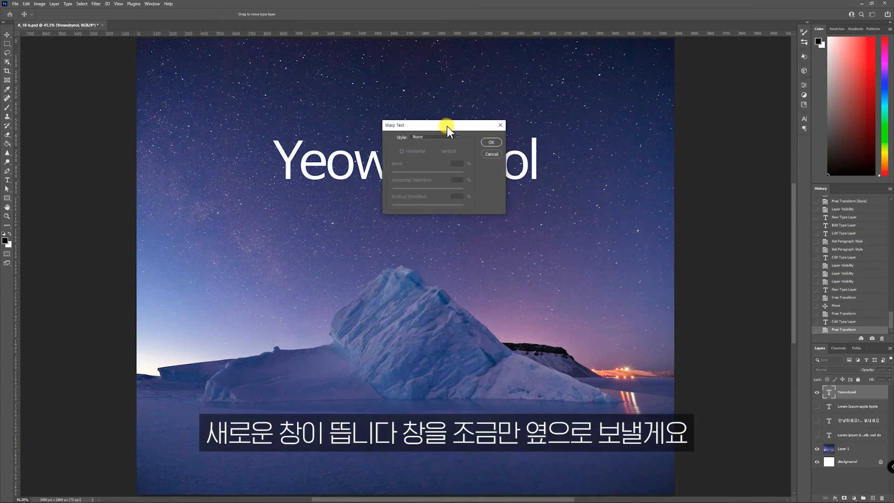
pyautogui.moveTo(447, 126); pyautogui.dragTo(683, 122)
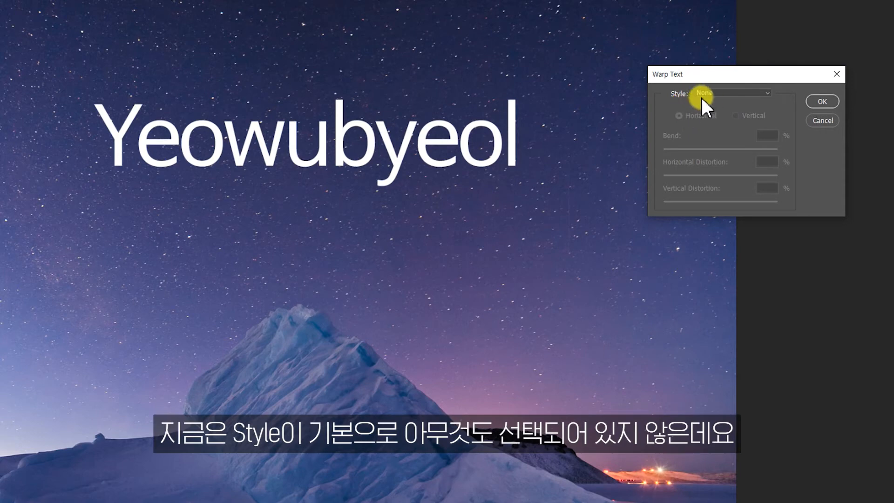
pyautogui.click(768, 95)
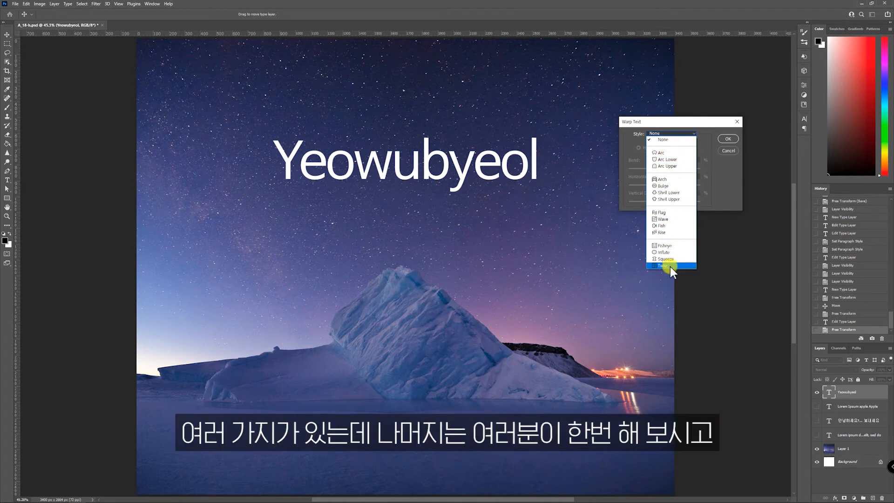
pyautogui.click(670, 153)
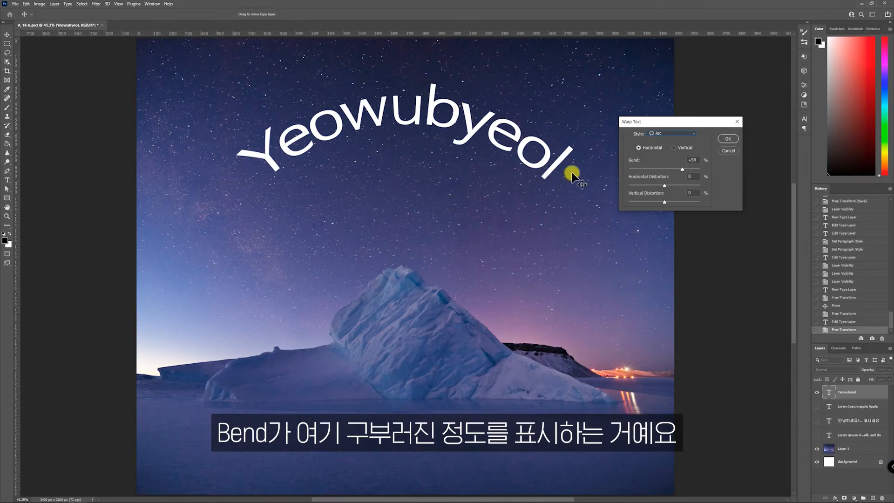
# - Try the Arc warp's bend and distortion amounts, then apply it with 50% bend and 0% horizontal and vertical distortion
pyautogui.moveTo(684, 169); pyautogui.dragTo(645, 171)
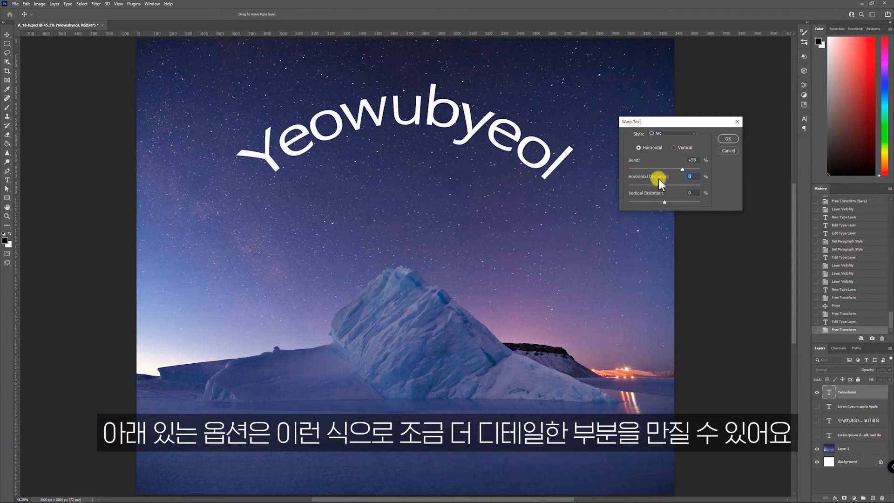
pyautogui.moveTo(648, 187); pyautogui.dragTo(674, 200)
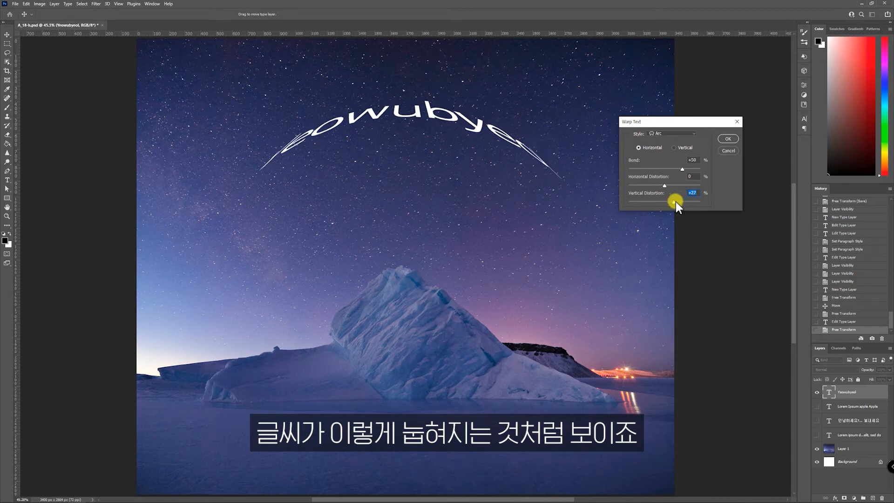
pyautogui.write('0')
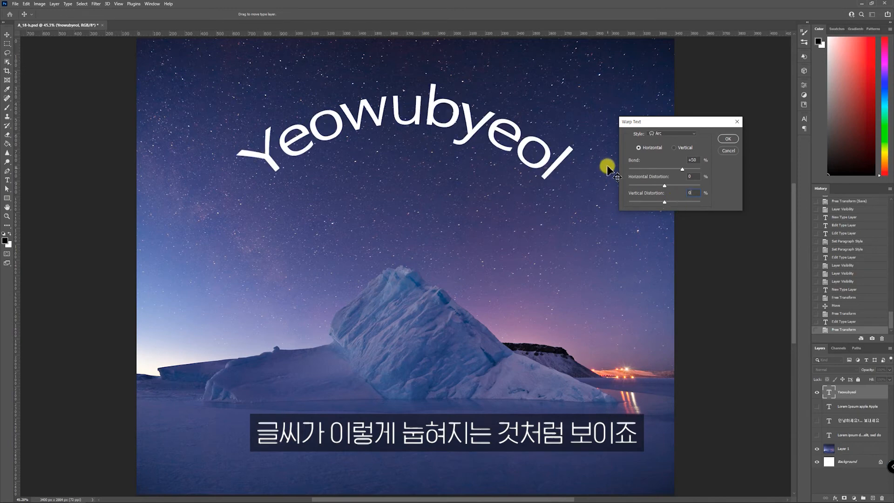
pyautogui.click(728, 141)
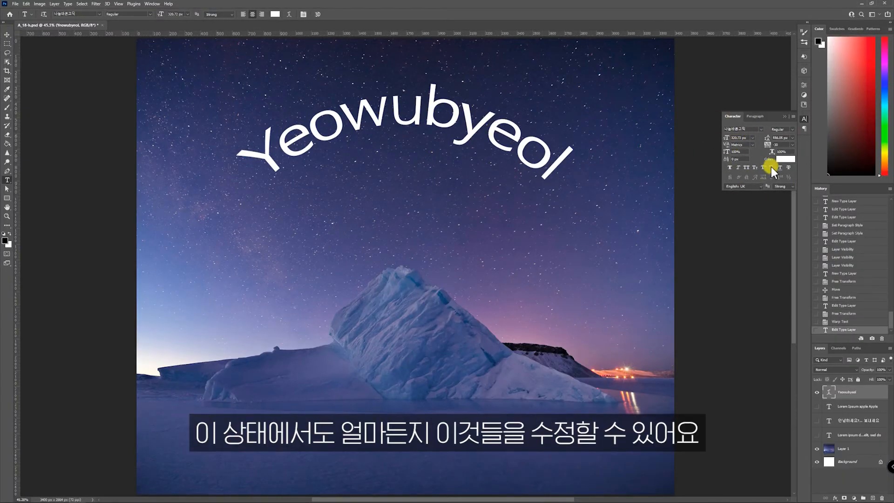
# - Change the arched "Yeowubyeol" text to a thin font in the 00g style, then try -300 tracking and undo it
pyautogui.click(760, 129)
pyautogui.click(795, 156)
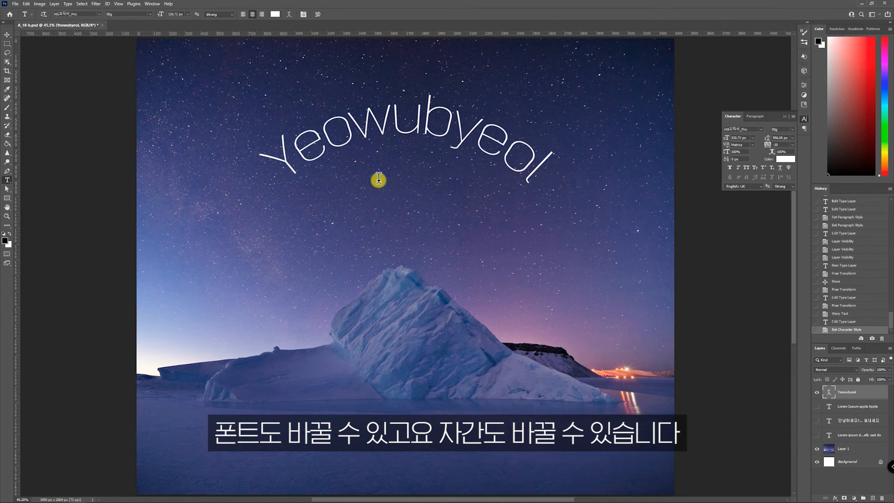
pyautogui.click(785, 144)
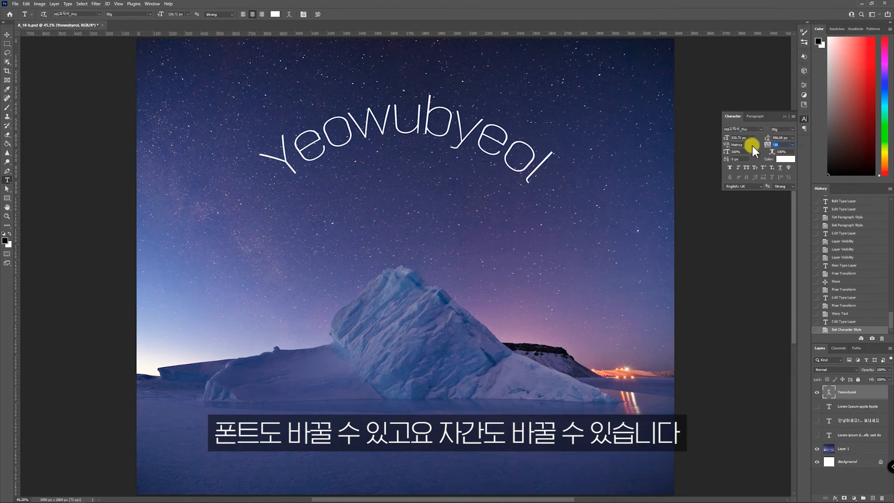
pyautogui.write('-300')
pyautogui.press('Return')
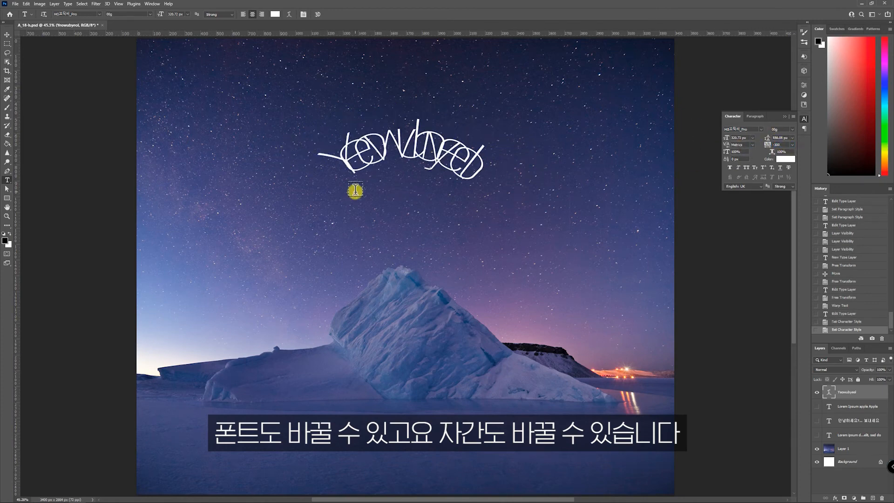
pyautogui.hotkey('ctrl', 'z')
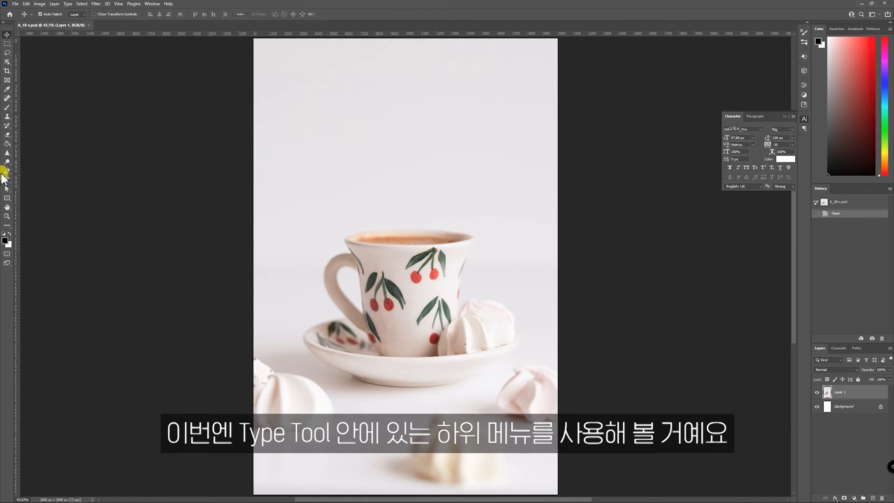
# - Compare the Vertical and Horizontal Type Tools over the cup photo, ending with the Vertical Type Tool active
pyautogui.rightClick(8, 181)
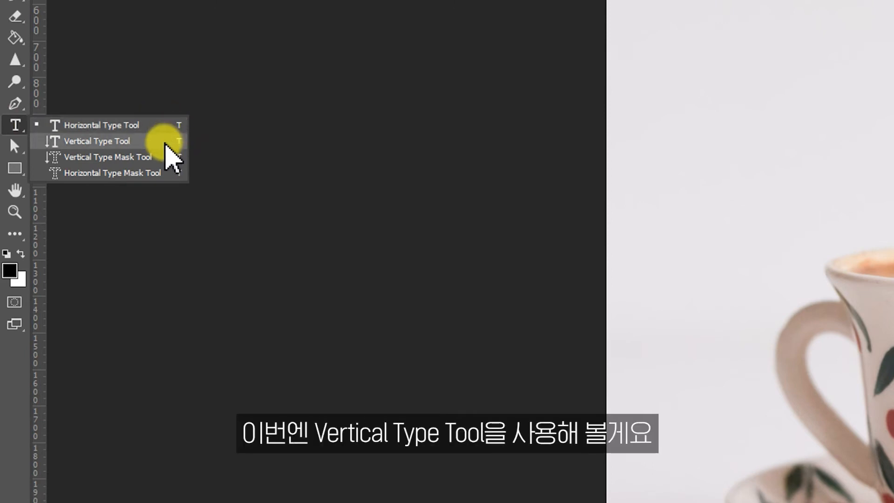
pyautogui.click(166, 141)
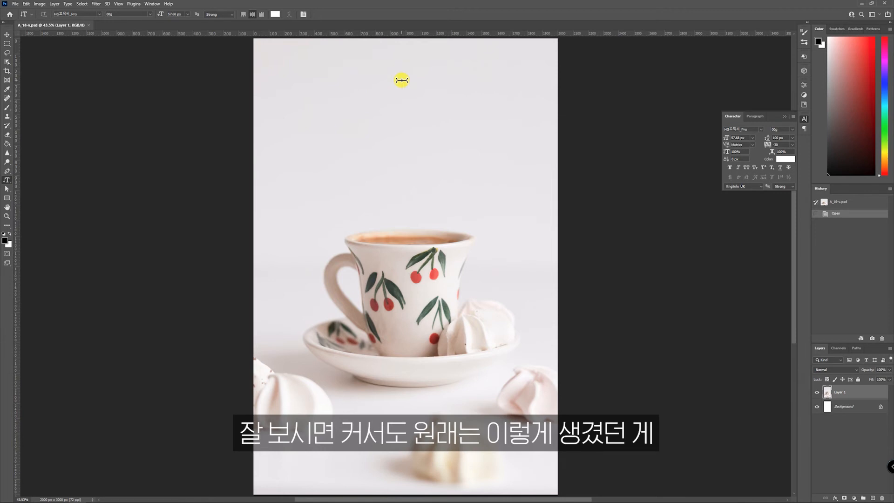
pyautogui.rightClick(8, 181)
pyautogui.click(22, 182)
pyautogui.rightClick(9, 181)
pyautogui.click(21, 189)
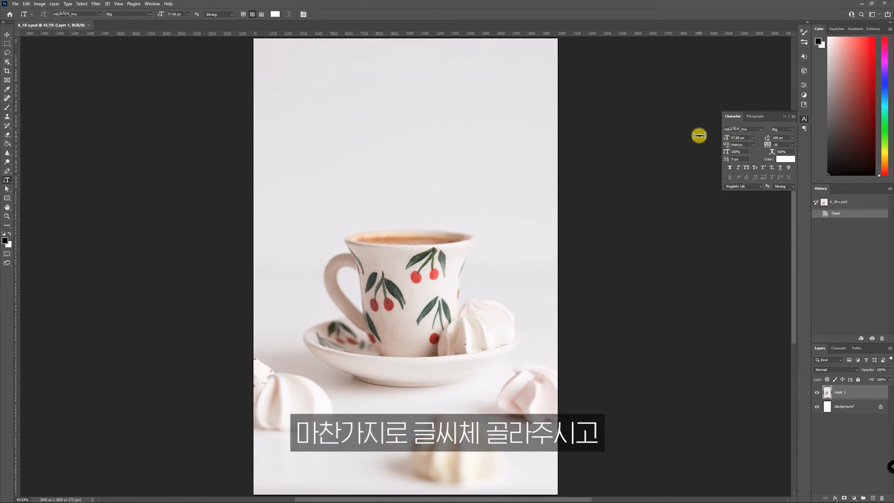
# - Set the vertical type font to 210 수필명조OTF in the 020 style
pyautogui.click(760, 131)
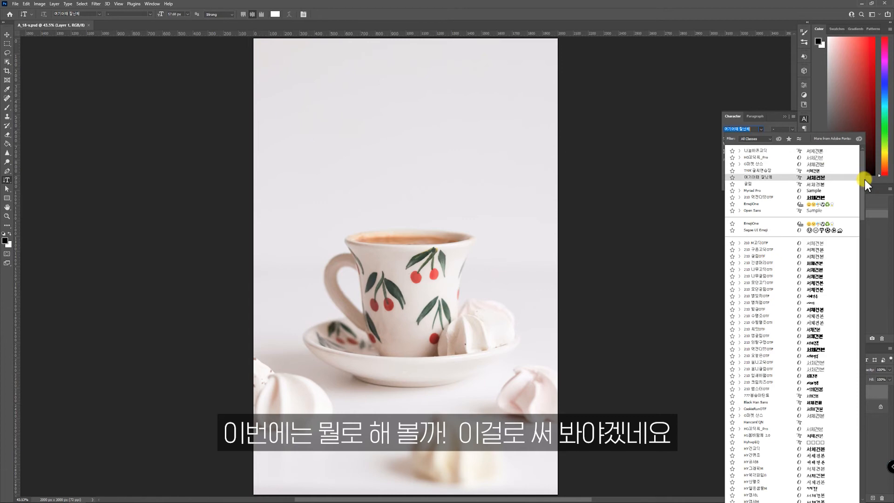
pyautogui.scroll(-4, 863, 184)
pyautogui.click(774, 250)
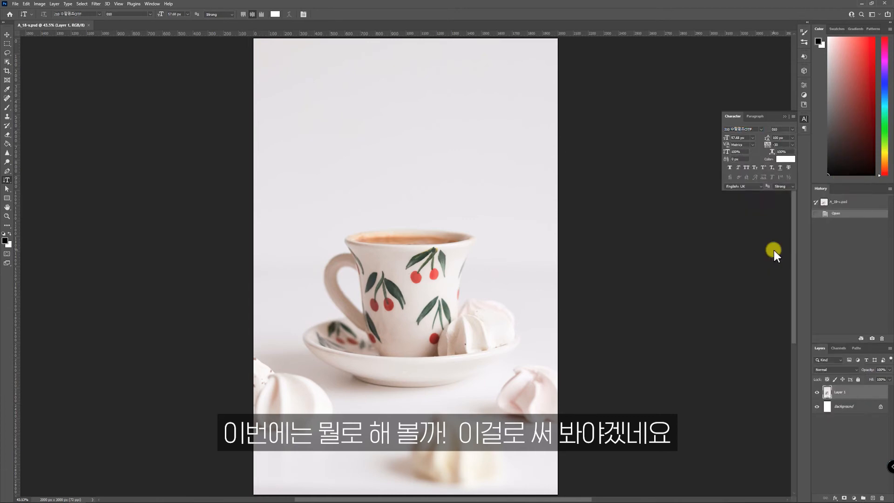
pyautogui.click(789, 129)
pyautogui.click(790, 139)
# - Set the text color for the vertical type to dark gray #202020
pyautogui.click(784, 161)
pyautogui.click(494, 161)
pyautogui.moveTo(533, 168); pyautogui.dragTo(501, 192)
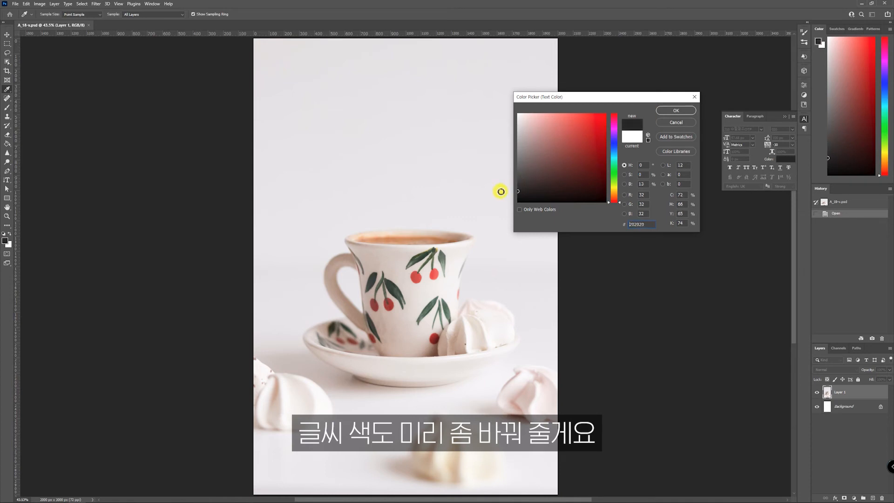
pyautogui.click(676, 110)
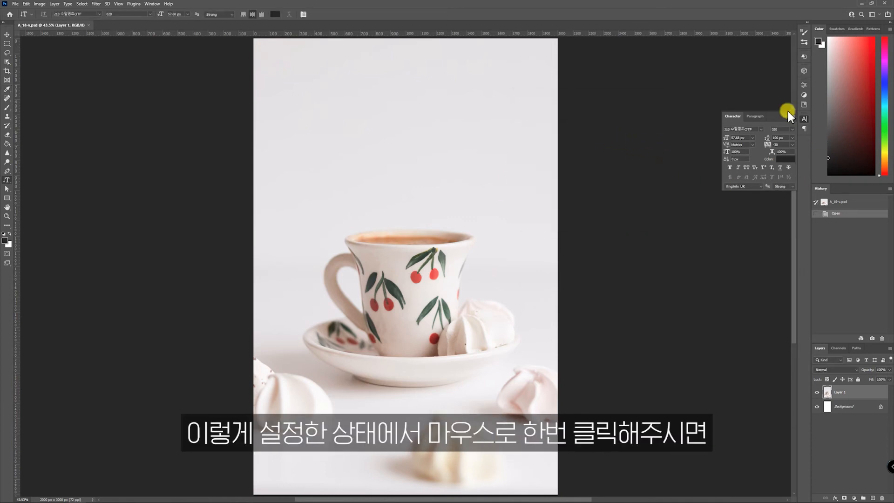
# - Add the vertical text "세로로 글씨를 써보아요" above the cup, shift it down to fit on the photo, and commit it
pyautogui.click(407, 92)
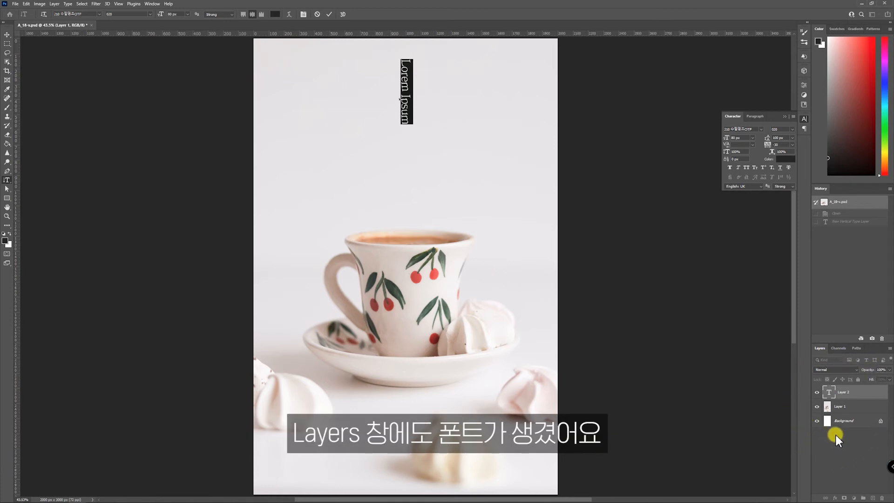
pyautogui.press('BackSpace')
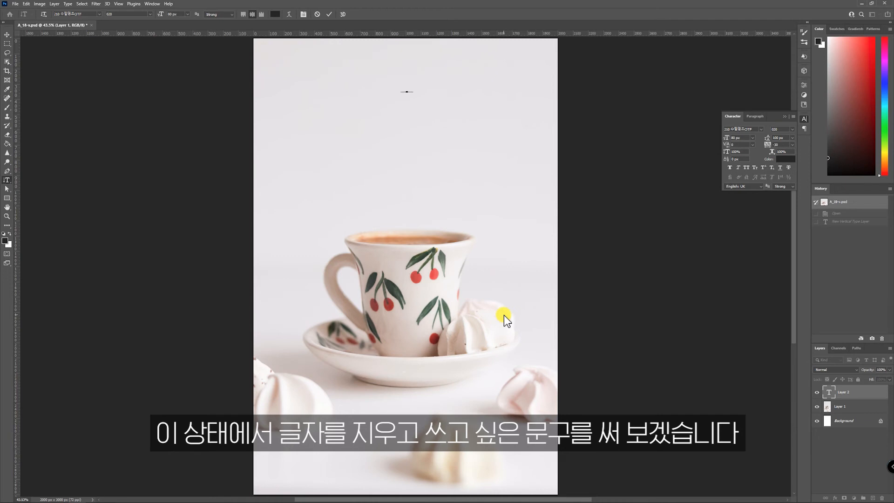
pyautogui.write('세로로 글씨를 써')
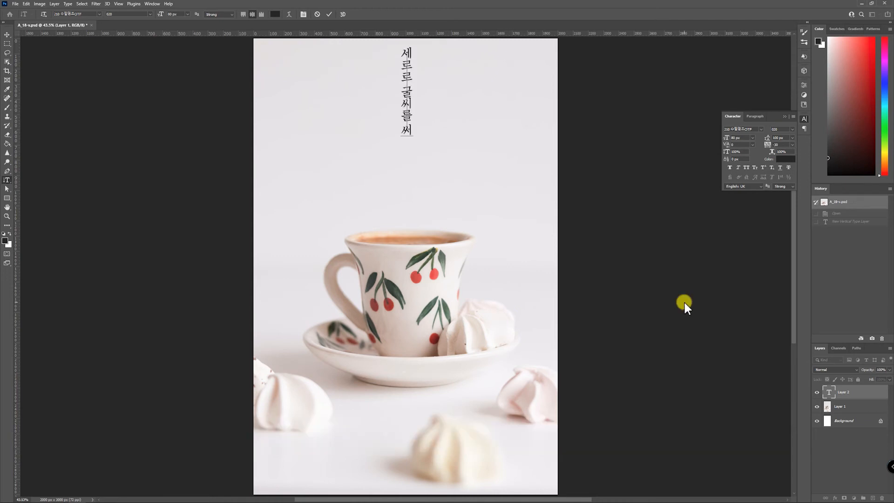
pyautogui.write('보아요')
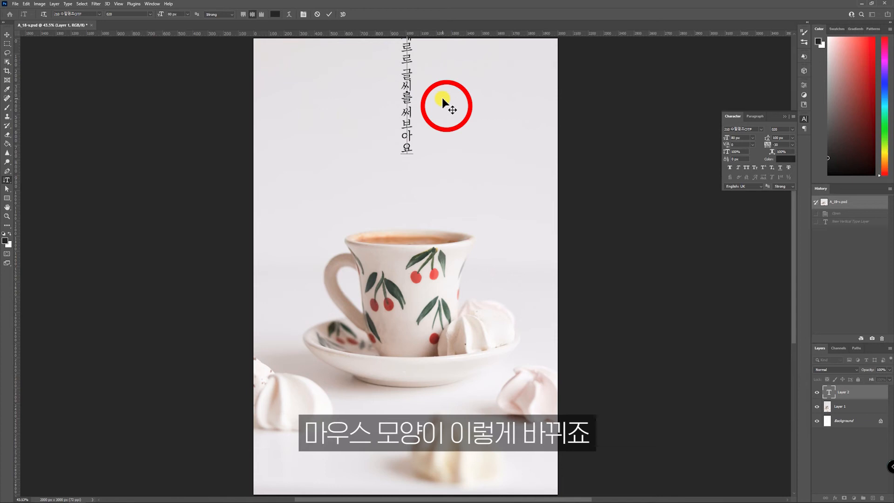
pyautogui.moveTo(443, 101); pyautogui.dragTo(443, 164)
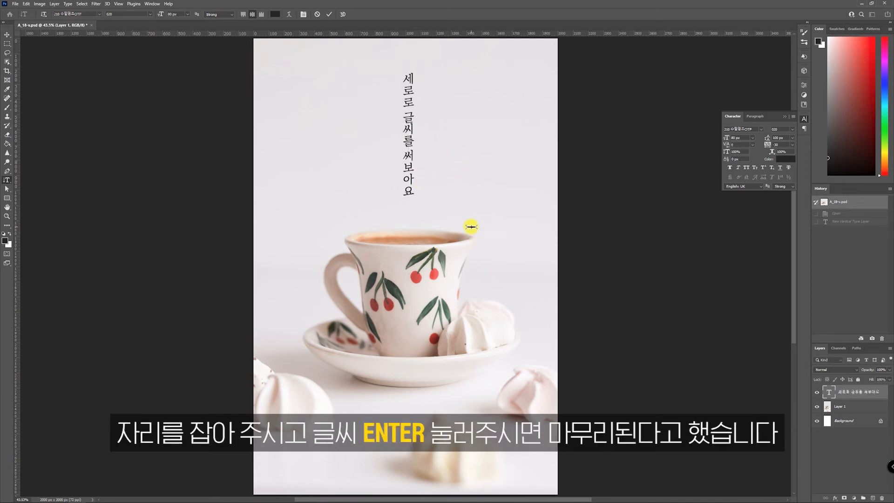
pyautogui.press('KP_Enter')
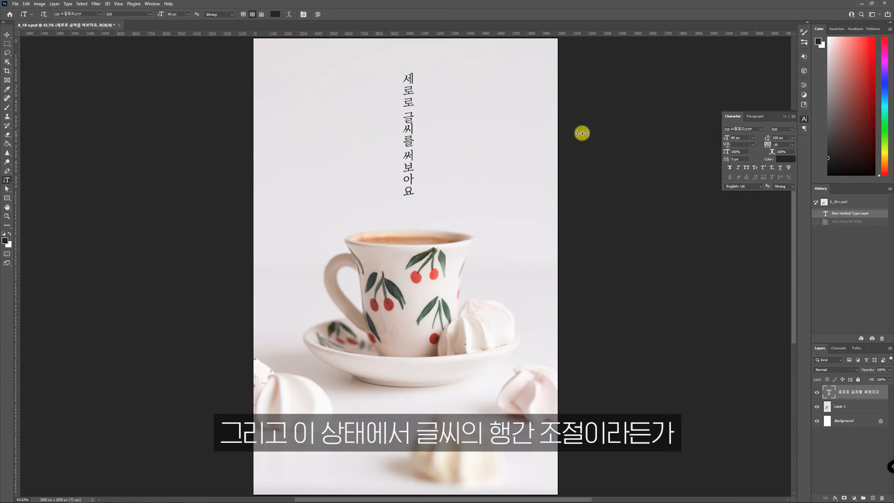
# - Set the vertical text's tracking to 100 and its font size to 30 px
pyautogui.click(777, 144)
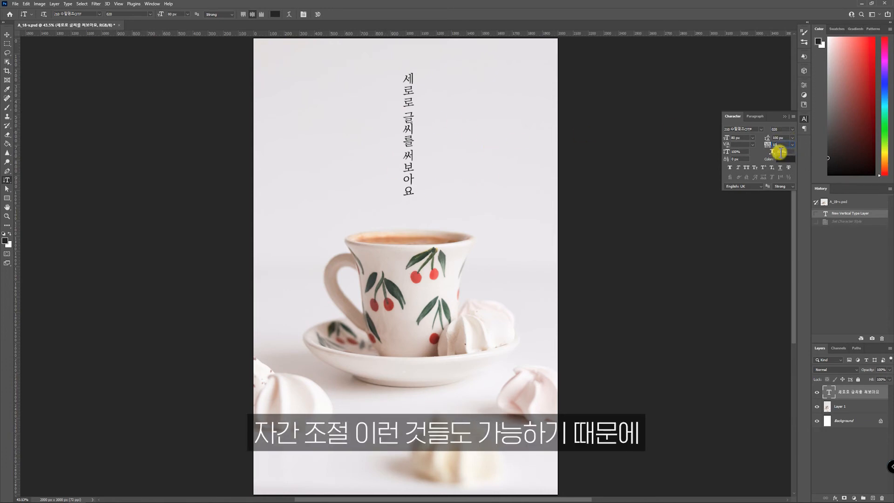
pyautogui.press('Return')
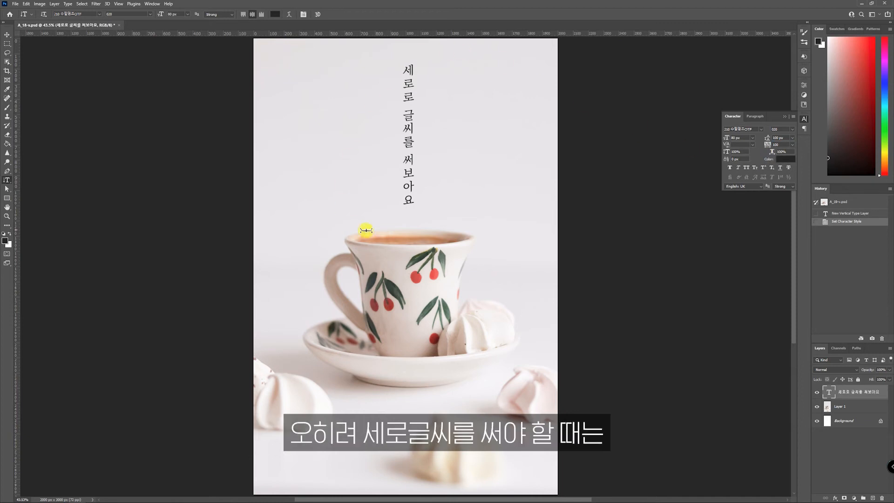
pyautogui.rightClick(7, 180)
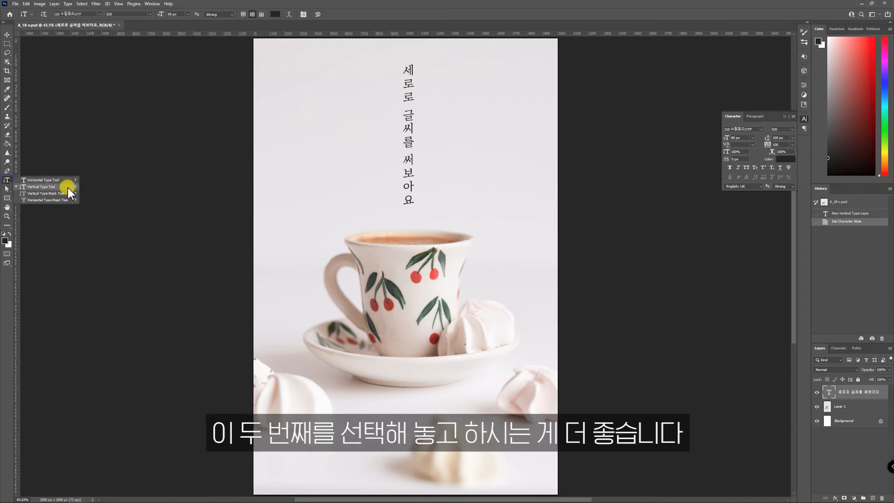
pyautogui.moveTo(742, 139); pyautogui.dragTo(716, 139)
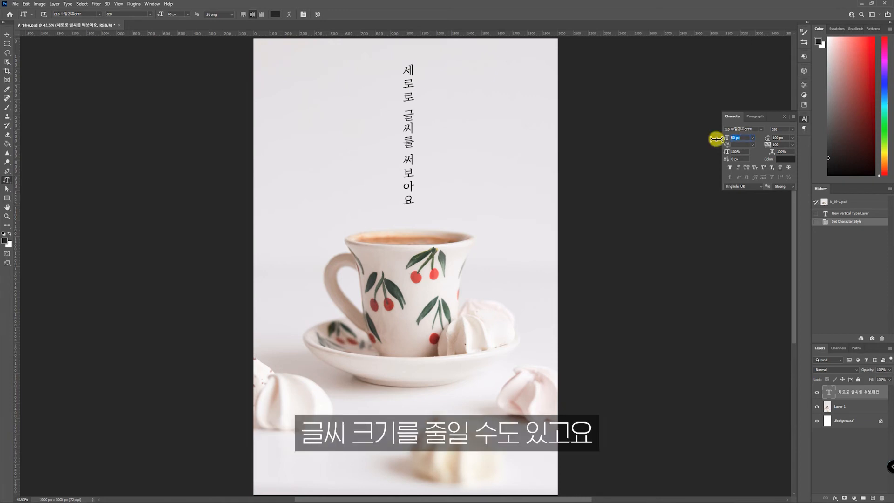
pyautogui.write('30')
pyautogui.press('Return')
# - Enlarge the vertical text with Free Transform to about 95.4 px and position it centered above the cup
pyautogui.hotkey('ctrl', 't')
pyautogui.moveTo(410, 164); pyautogui.dragTo(416, 220)
pyautogui.press('Return')
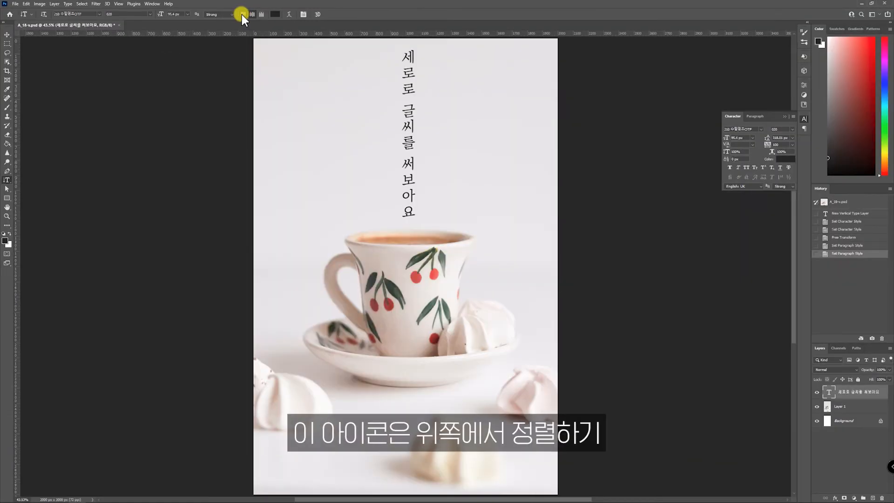
# - Try top and bottom alignment on the vertical text, then return it to center alignment
pyautogui.click(241, 15)
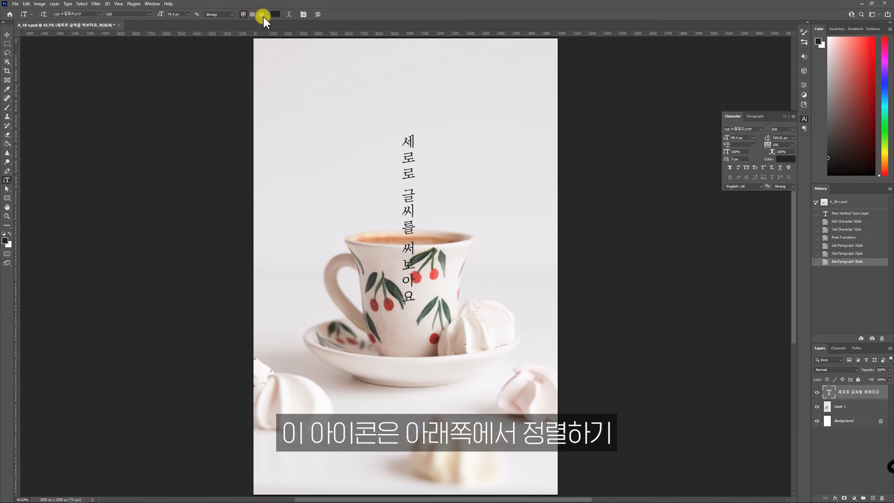
pyautogui.click(263, 14)
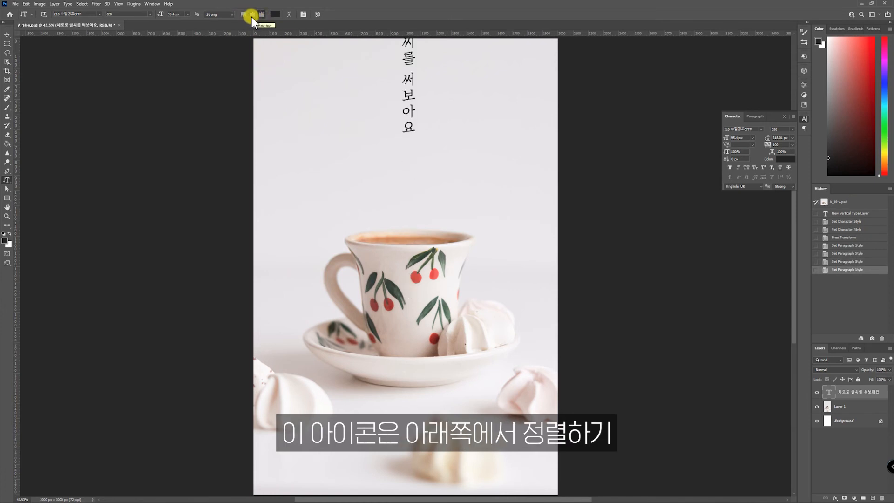
pyautogui.click(252, 15)
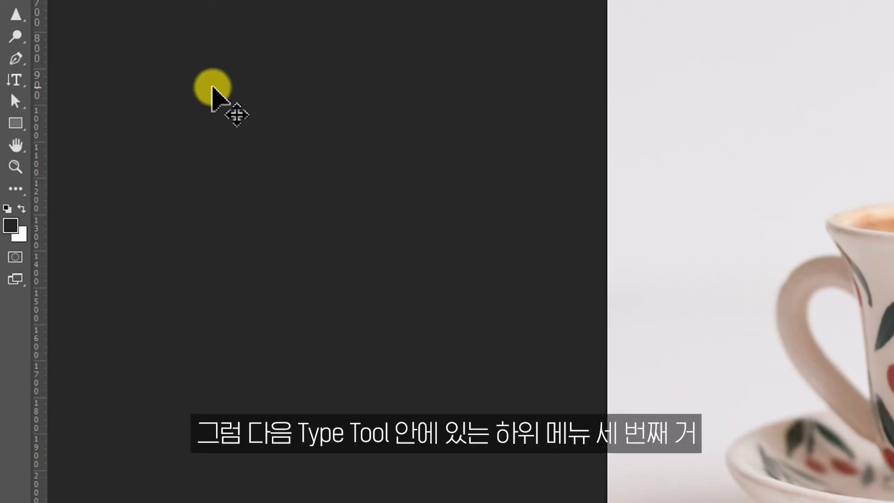
# - Start a vertical type mask above the cup with the Vertical Type Mask Tool and enter "마스크 텍스트"
pyautogui.click(14, 81)
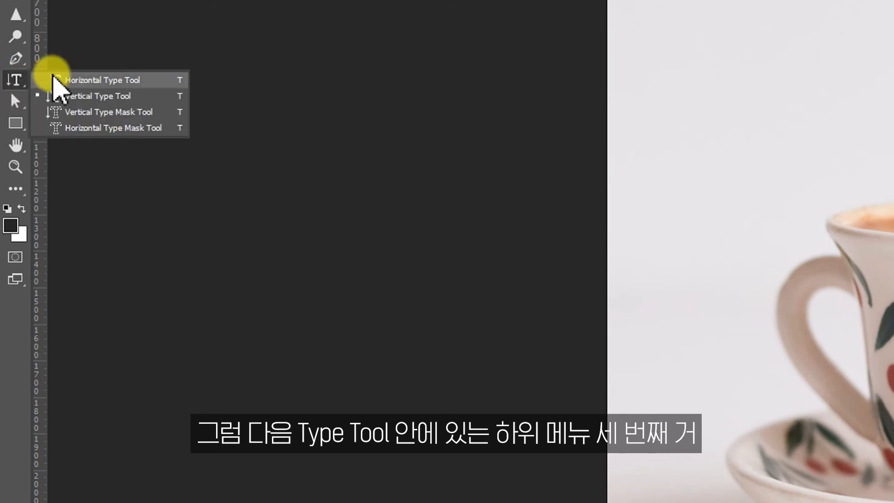
pyautogui.click(149, 118)
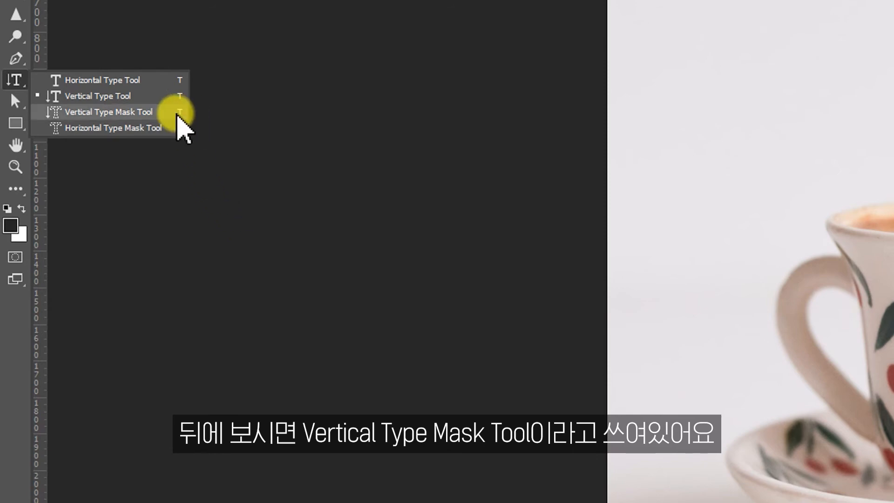
pyautogui.click(170, 115)
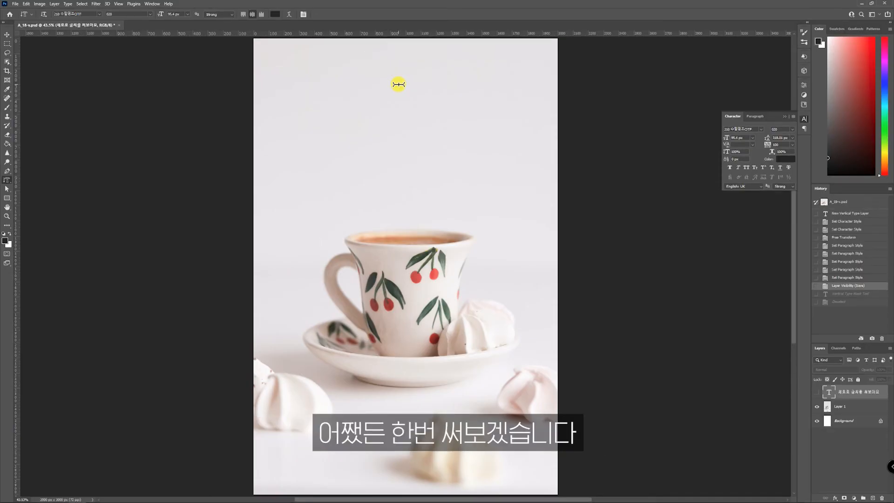
pyautogui.click(403, 102)
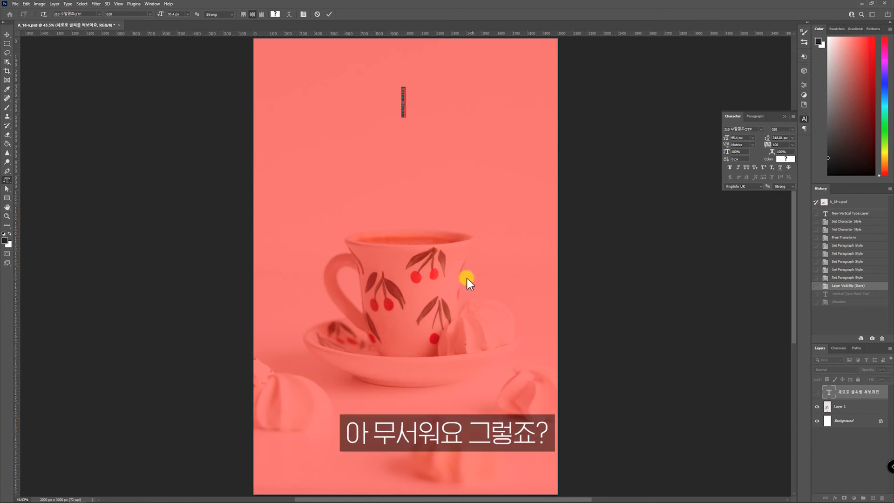
pyautogui.click(406, 92)
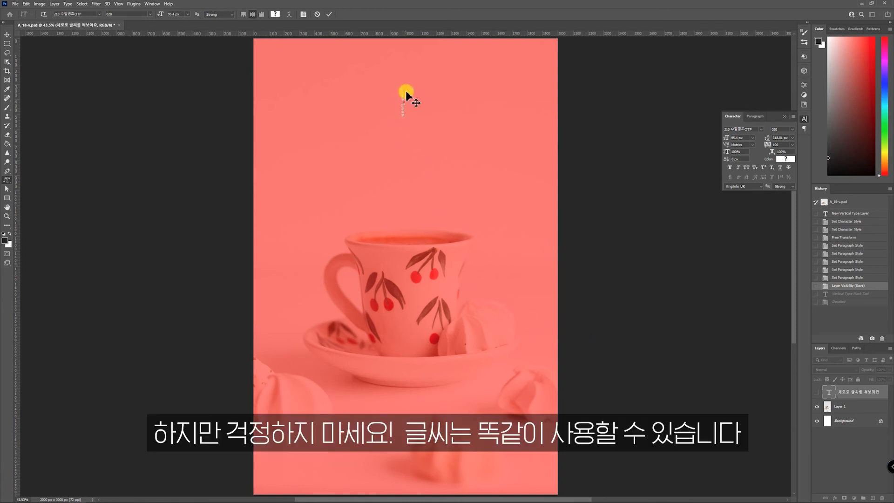
pyautogui.moveTo(403, 86); pyautogui.dragTo(409, 153)
pyautogui.write('마스크테스트')
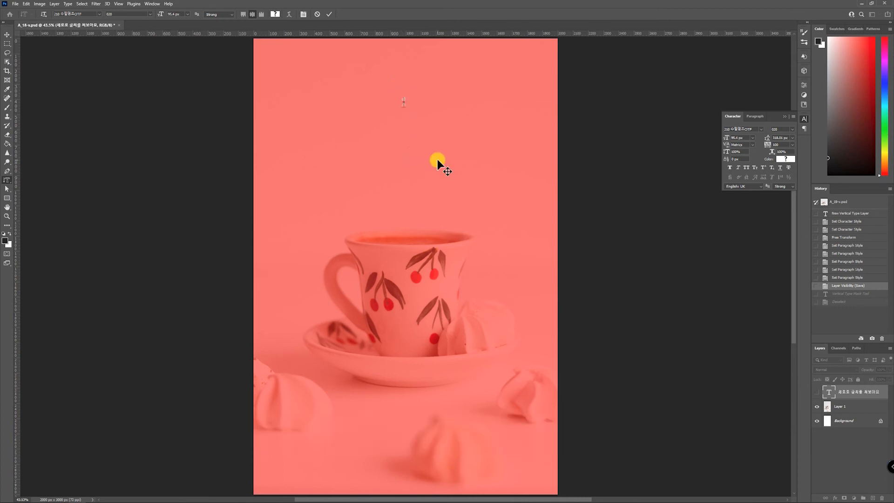
# - Enlarge the mask text to about 477 px, move it just above the cup, and commit it as a selection
pyautogui.moveTo(403, 86); pyautogui.dragTo(402, 140)
pyautogui.moveTo(725, 138); pyautogui.dragTo(685, 139)
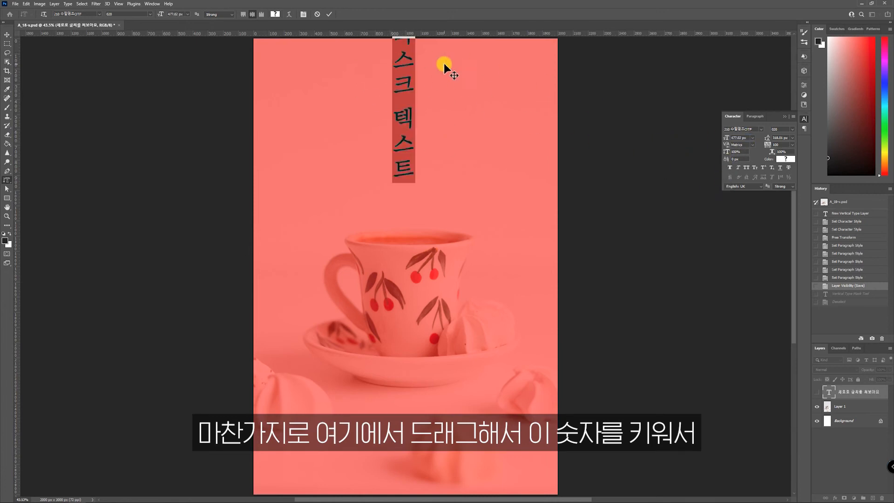
pyautogui.moveTo(419, 68); pyautogui.dragTo(427, 116)
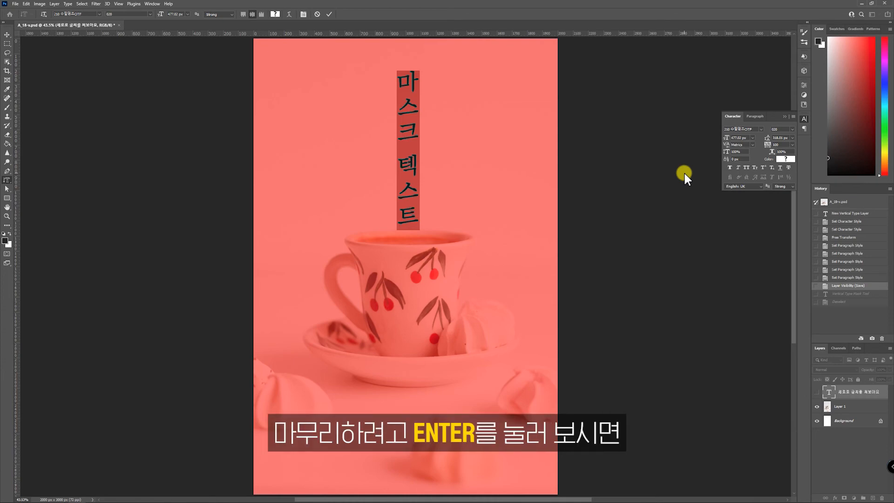
pyautogui.press('Return')
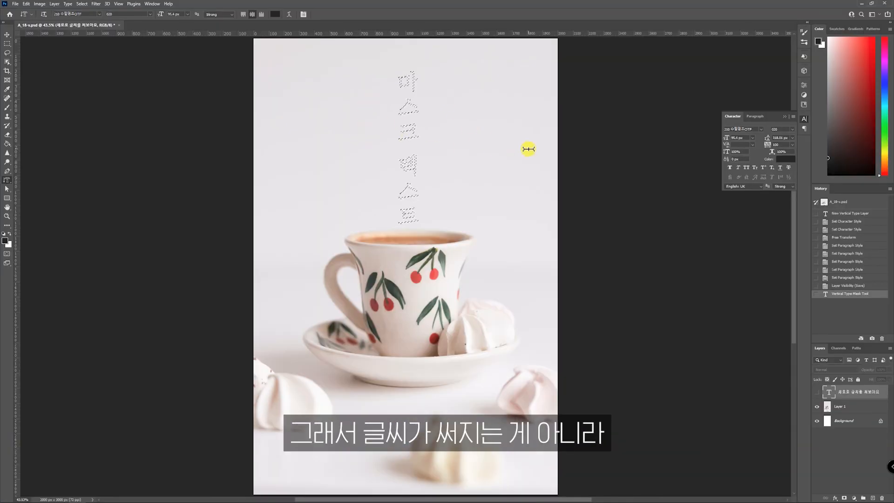
# - Add a new layer and fill the letter-shaped selection with a coral red foreground color
pyautogui.click(872, 498)
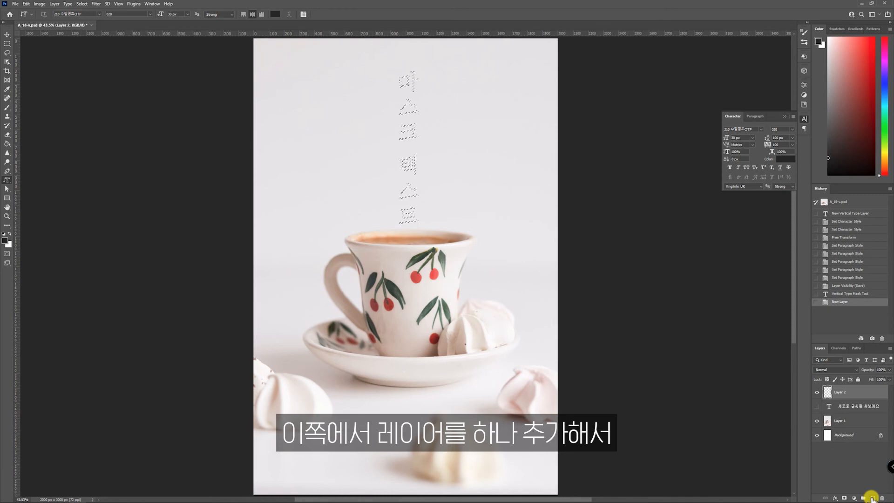
pyautogui.click(5, 240)
pyautogui.click(561, 128)
pyautogui.press('Return')
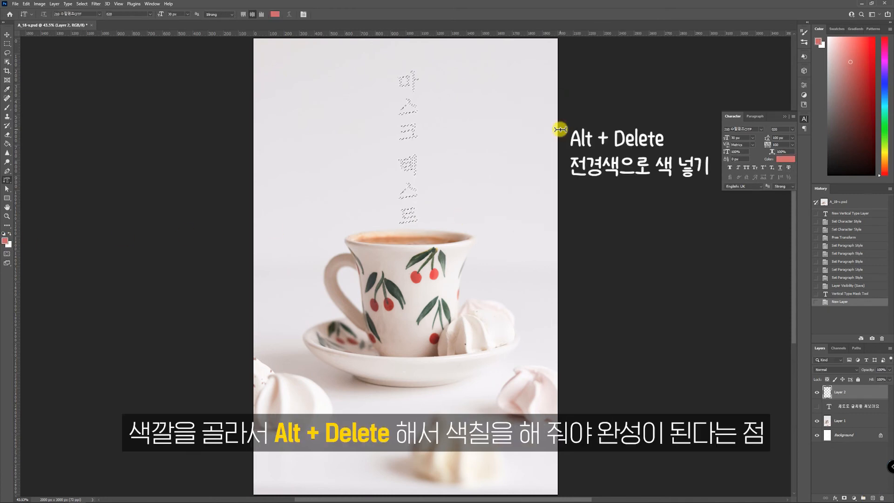
pyautogui.hotkey('alt', 'Delete')
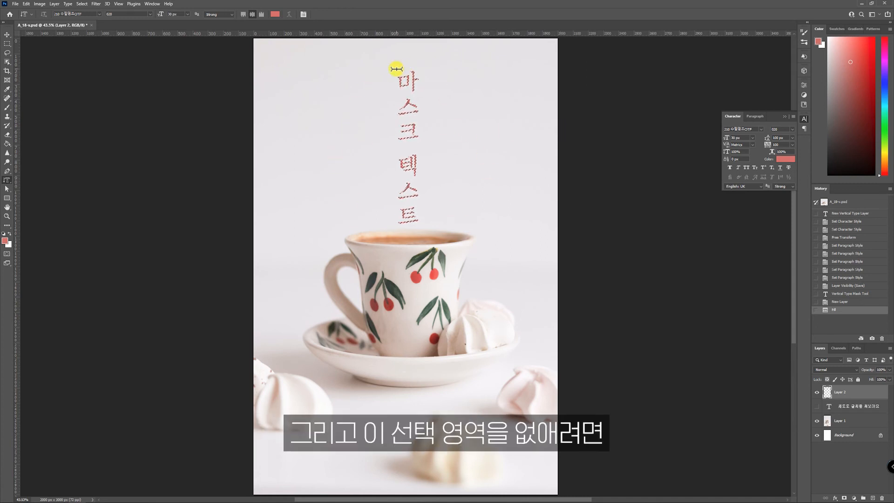
# - Clear the letter-shaped selection, step back to the Fill history state, and clear the selection again
pyautogui.click(7, 44)
pyautogui.hotkey('ctrl', 'd')
pyautogui.click(847, 309)
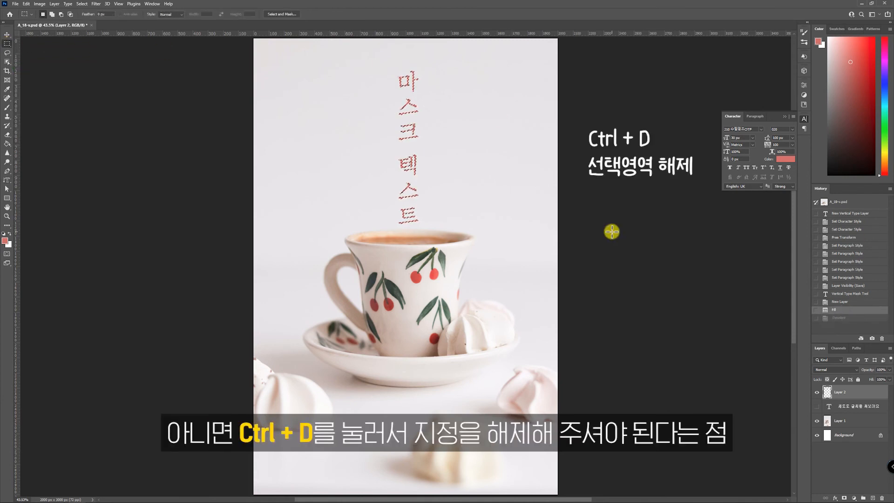
pyautogui.hotkey('ctrl', 'd')
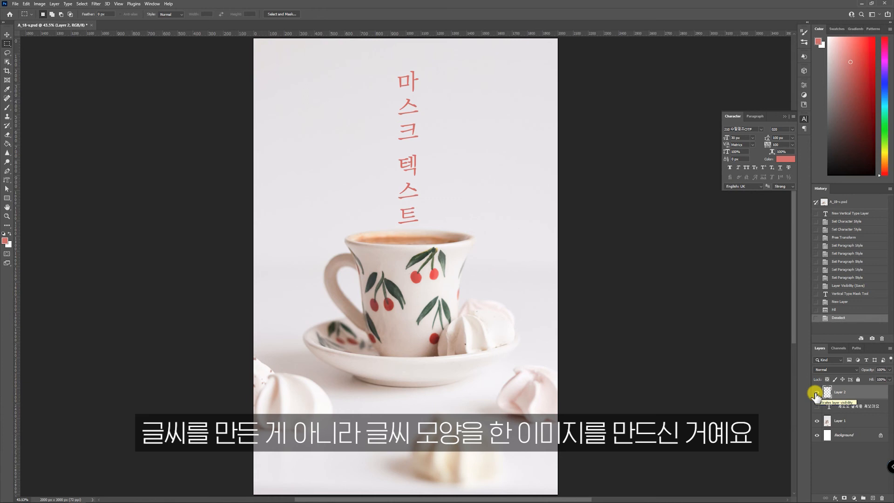
# - Try to edit the coral lettering with the Vertical Type Mask Tool, then discard the selection made from the placeholder text
pyautogui.press('t')
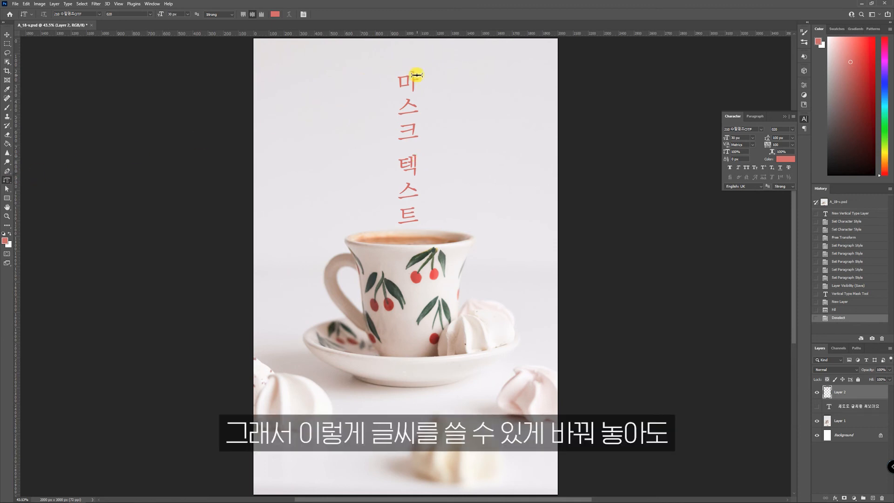
pyautogui.click(403, 79)
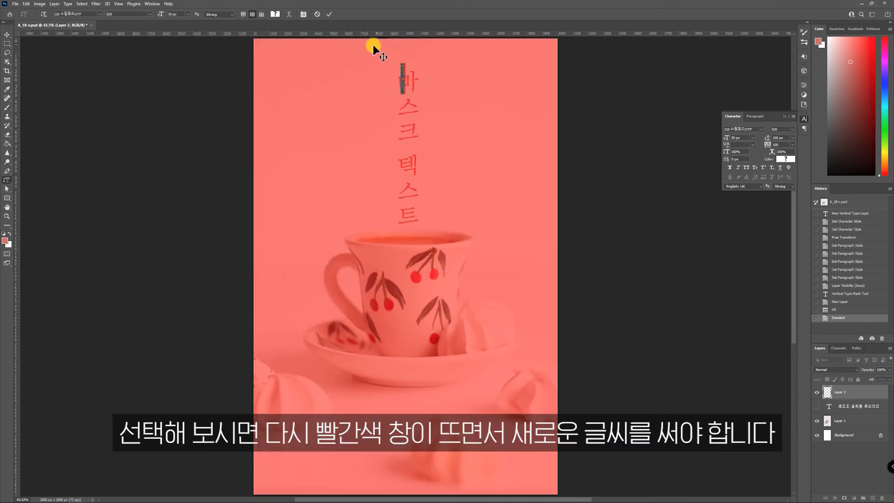
pyautogui.moveTo(394, 76); pyautogui.dragTo(326, 107)
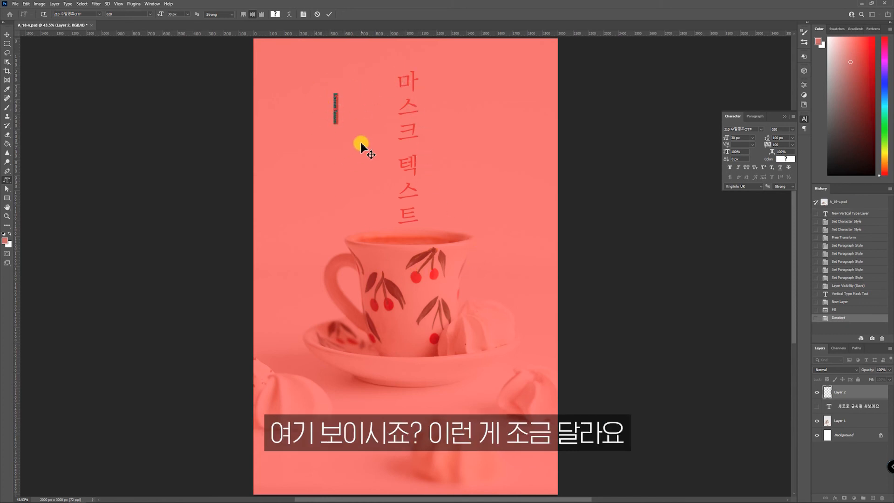
pyautogui.hotkey('ctrl', 'Return')
pyautogui.hotkey('ctrl', 'd')
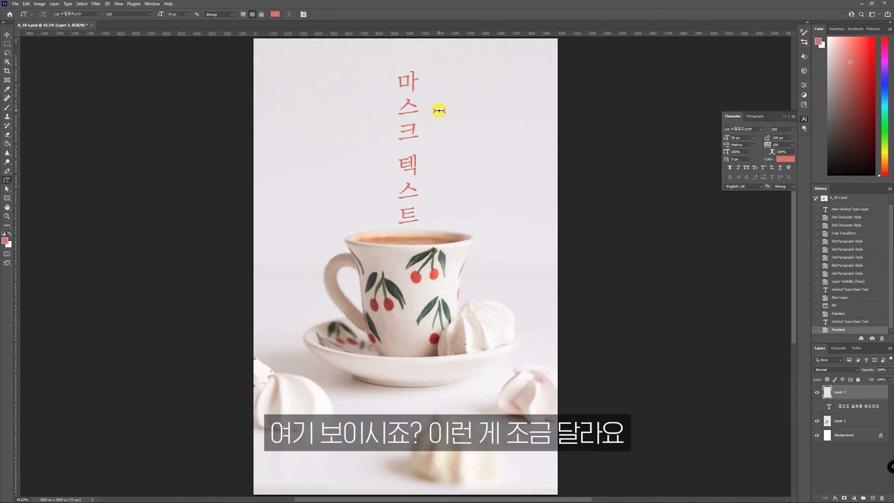
# - Place Lorem Ipsum placeholder text with the Horizontal Type Mask Tool beside the vertical lettering, size it to 120 px, and commit it as a selection
pyautogui.rightClick(7, 180)
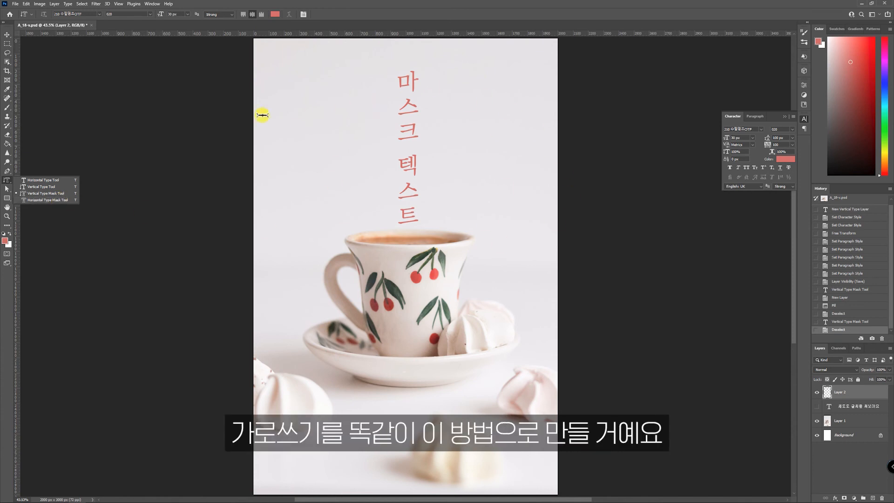
pyautogui.click(63, 200)
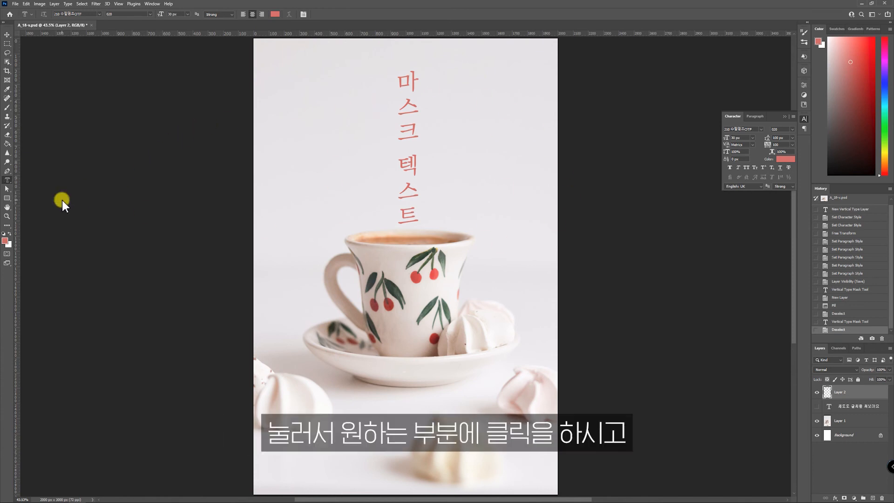
pyautogui.click(285, 117)
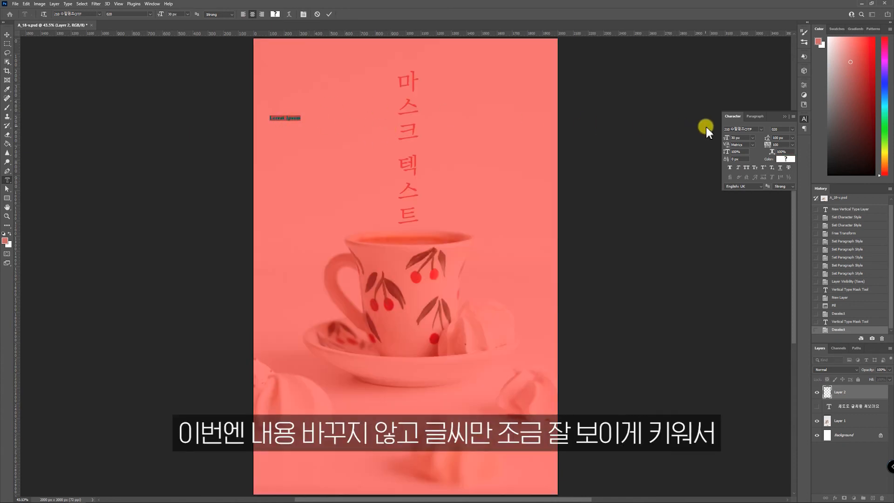
pyautogui.click(742, 137)
pyautogui.write('120')
pyautogui.press('Return')
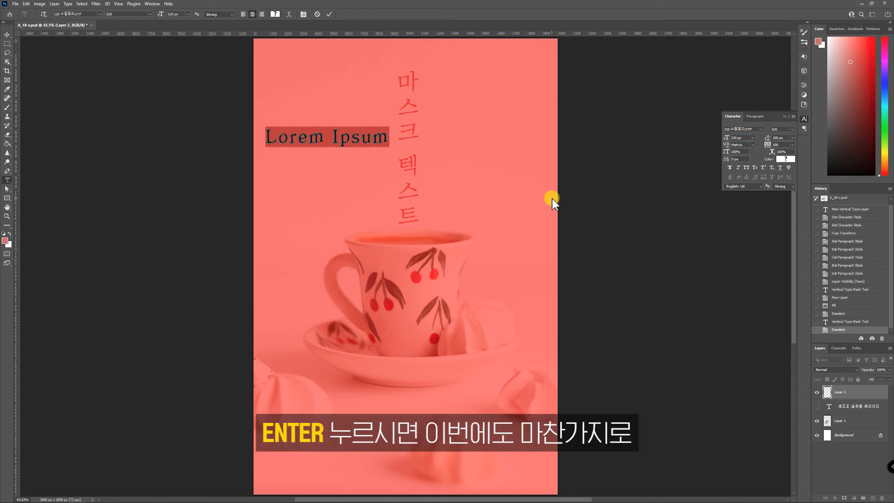
pyautogui.press('Return')
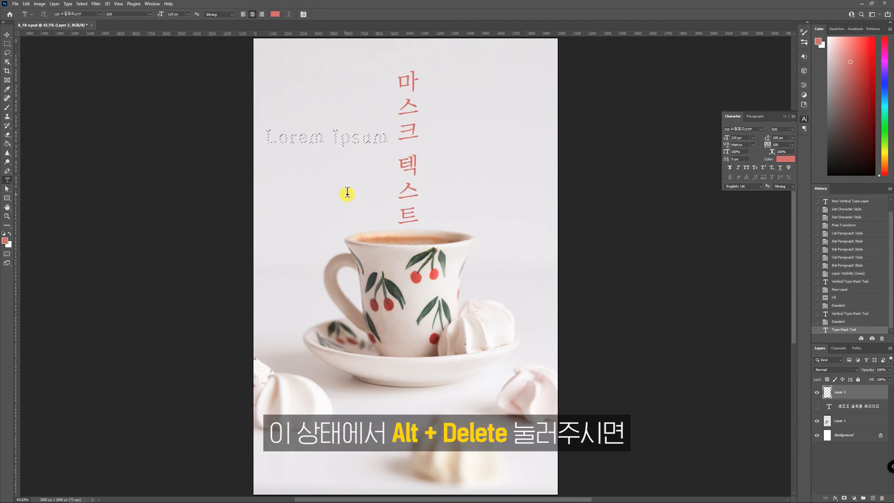
# - Fill the Lorem Ipsum selection with the coral foreground color, clear the selection, and toggle Layer 2's visibility
pyautogui.hotkey('alt', 'Delete')
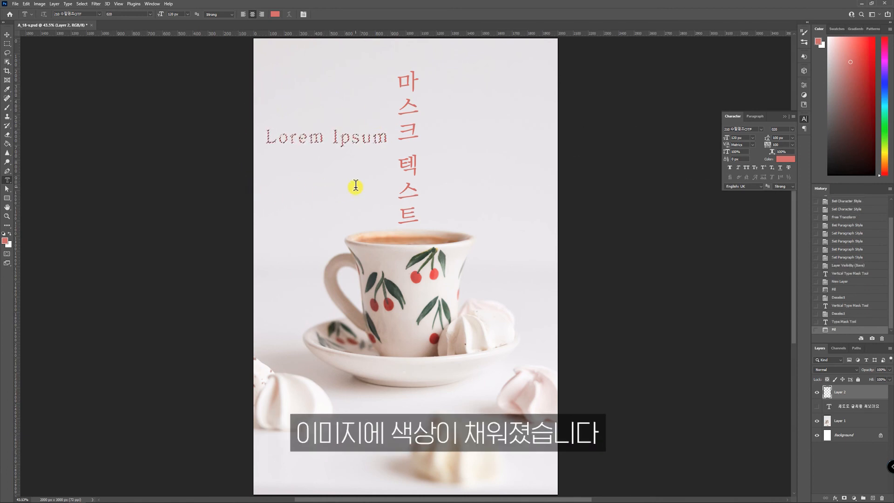
pyautogui.hotkey('ctrl', 'd')
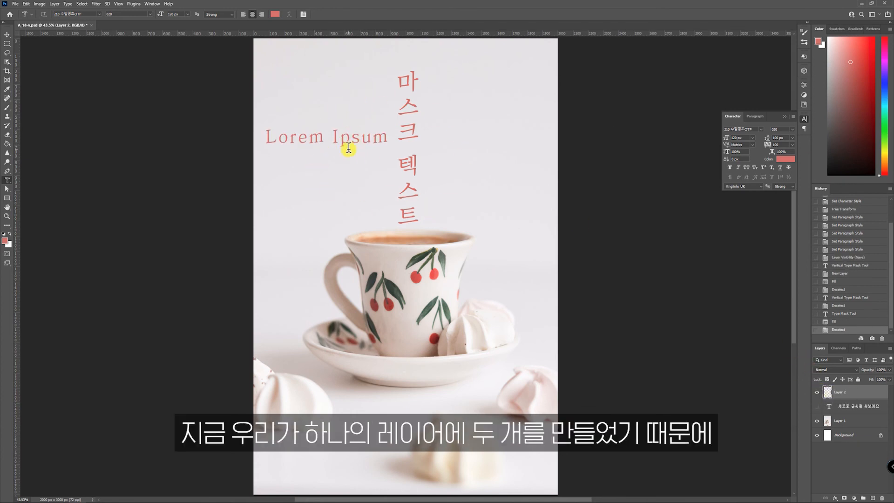
pyautogui.click(816, 392)
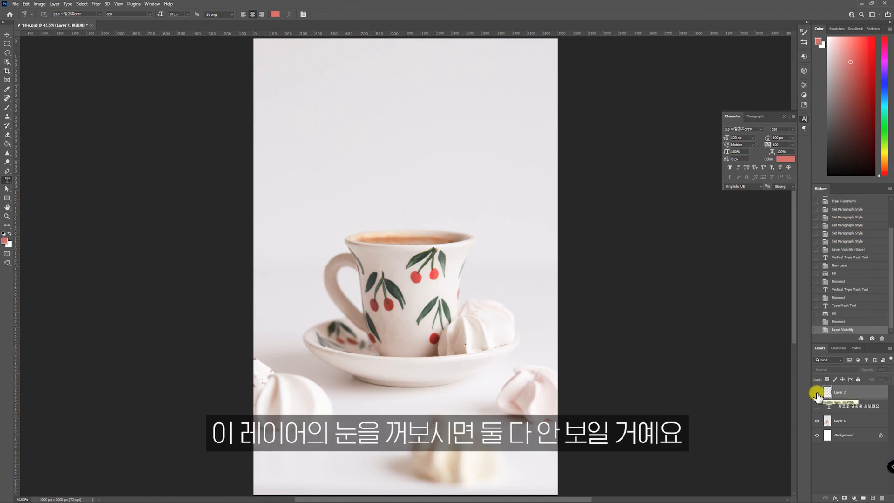
pyautogui.click(817, 393)
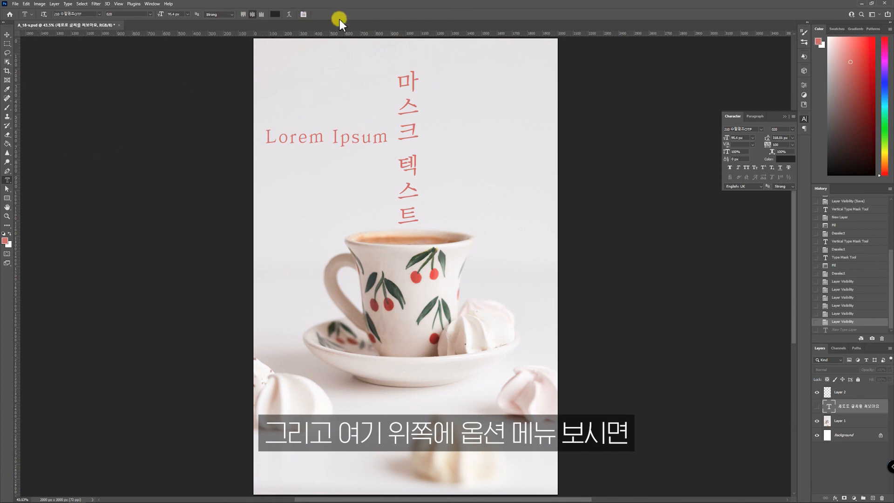
# - With the vertical text layer active, compare which type and type mask tools offer the 3D option
pyautogui.rightClick(7, 180)
pyautogui.click(29, 176)
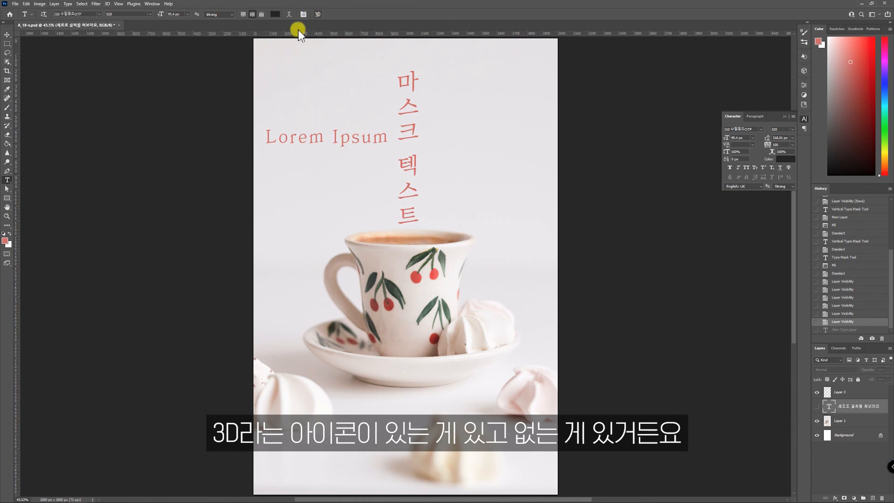
pyautogui.rightClick(7, 180)
pyautogui.click(28, 192)
pyautogui.rightClick(7, 179)
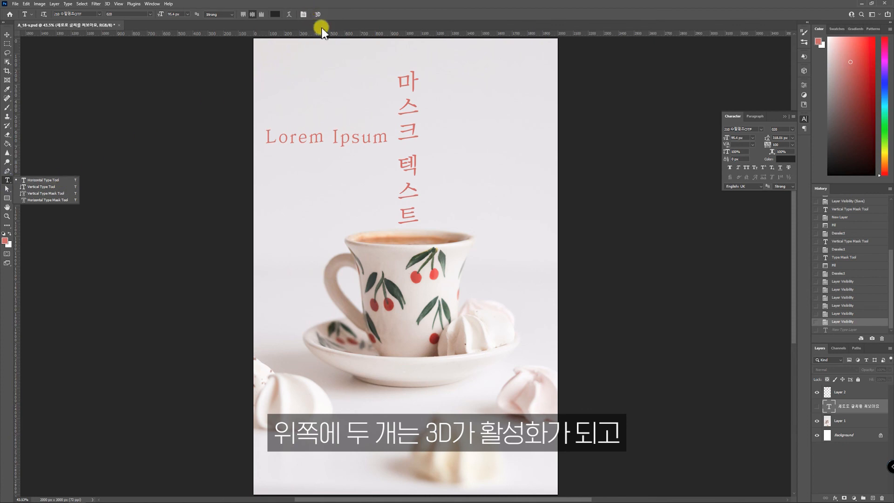
pyautogui.click(71, 194)
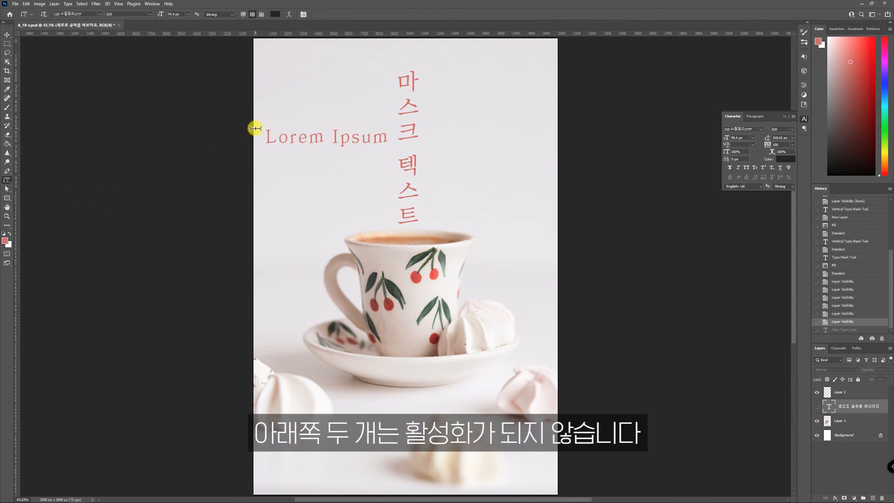
pyautogui.click(6, 180)
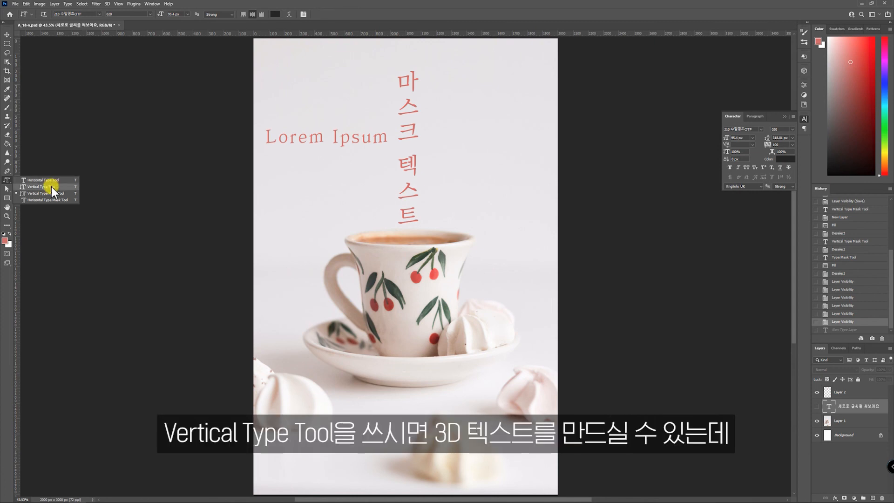
pyautogui.click(52, 186)
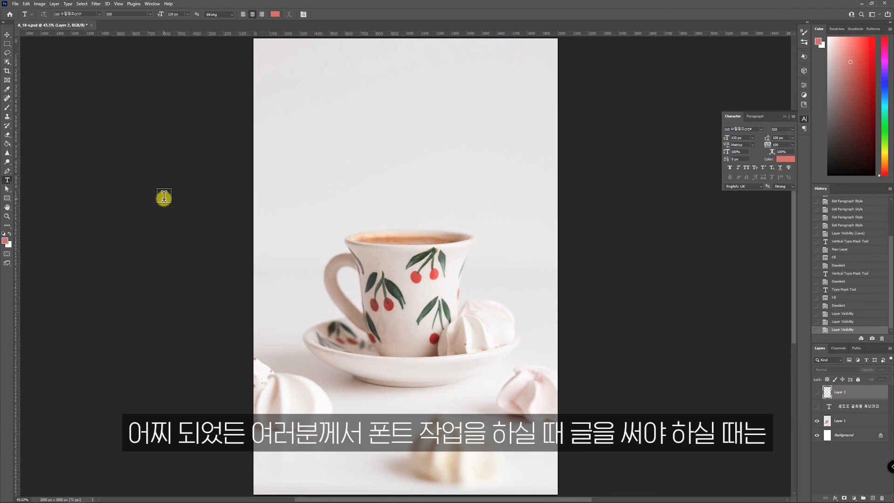
# - Activate the Horizontal Type Tool and examine the character settings and the list of available fonts
pyautogui.rightClick(7, 180)
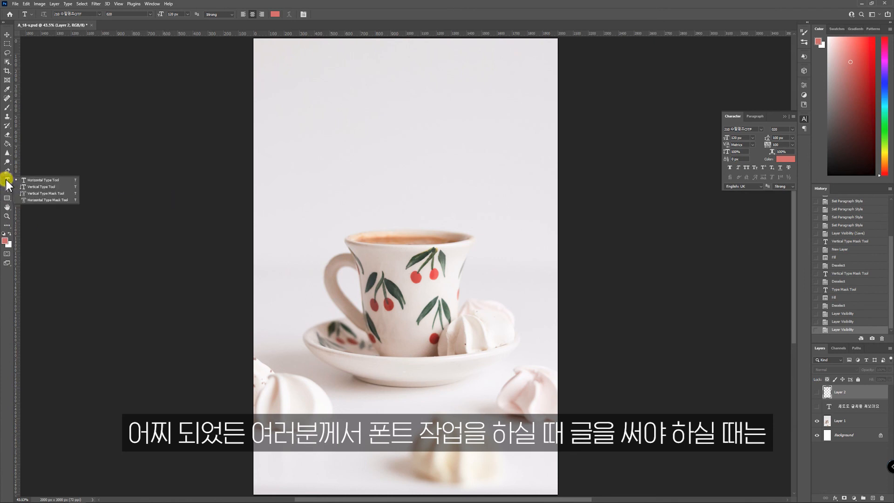
pyautogui.click(64, 181)
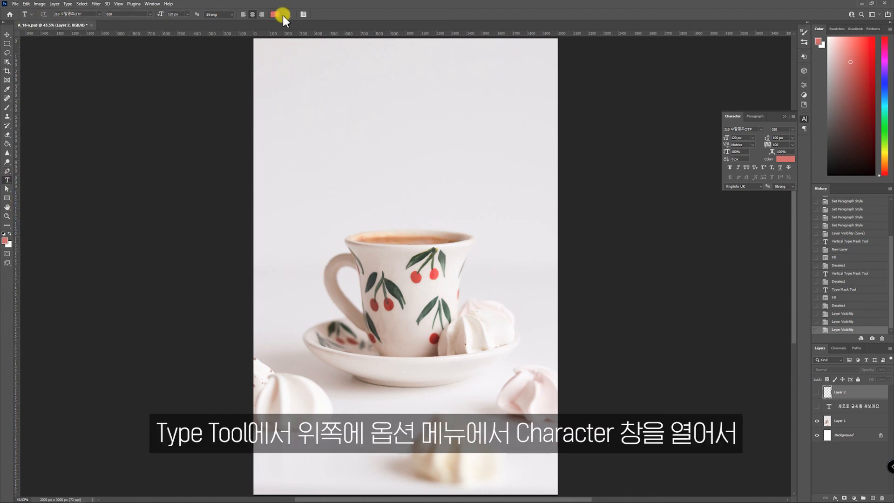
pyautogui.click(303, 15)
pyautogui.click(303, 15)
pyautogui.click(762, 130)
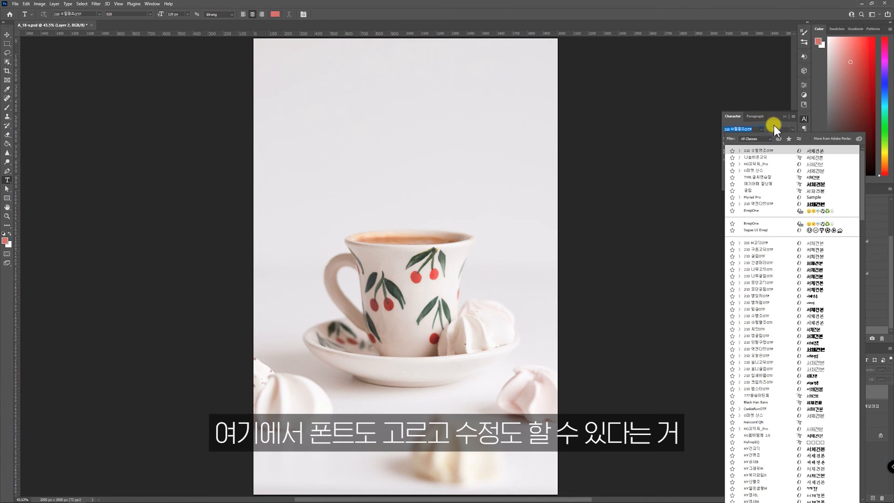
pyautogui.click(763, 128)
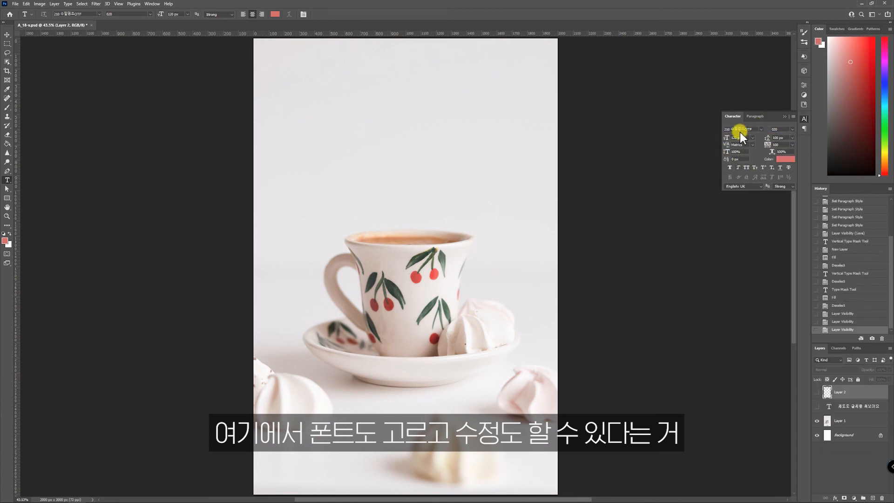
# - Show the vertical text layer above the cup and try shrinking and tilting it with Free Transform
pyautogui.click(817, 406)
pyautogui.click(859, 406)
pyautogui.hotkey('ctrl', 't')
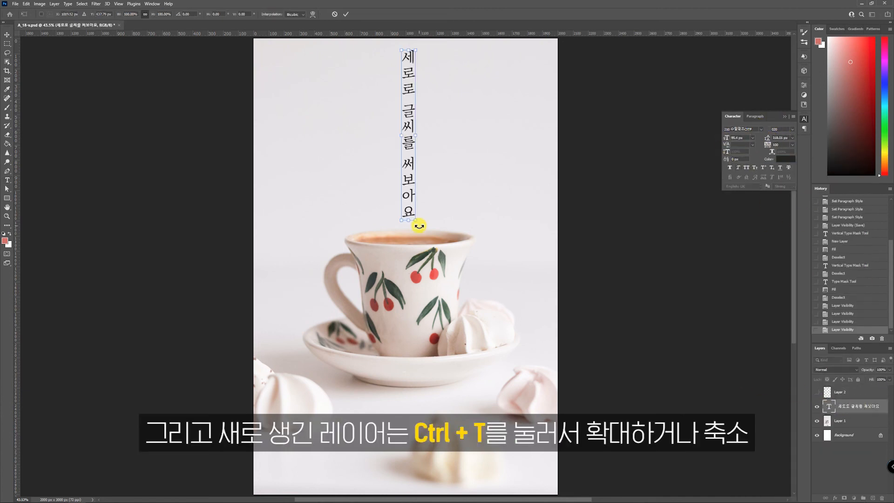
pyautogui.moveTo(415, 222); pyautogui.dragTo(454, 196)
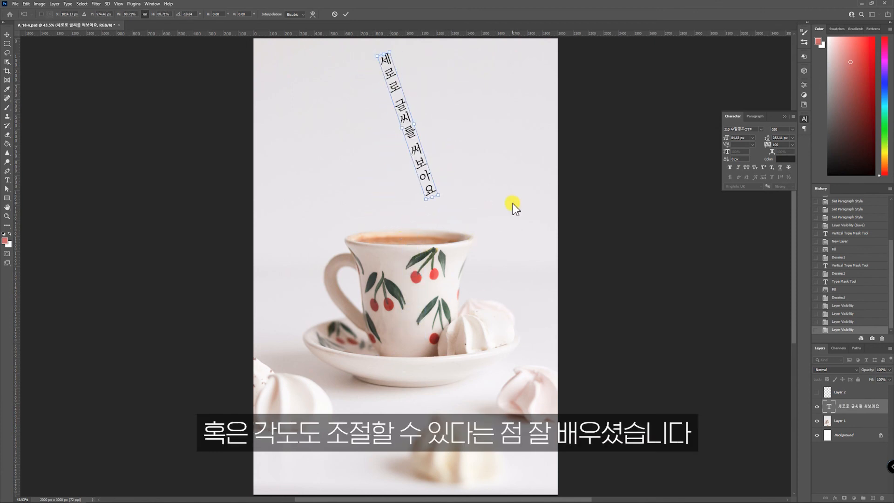
pyautogui.press('Escape')
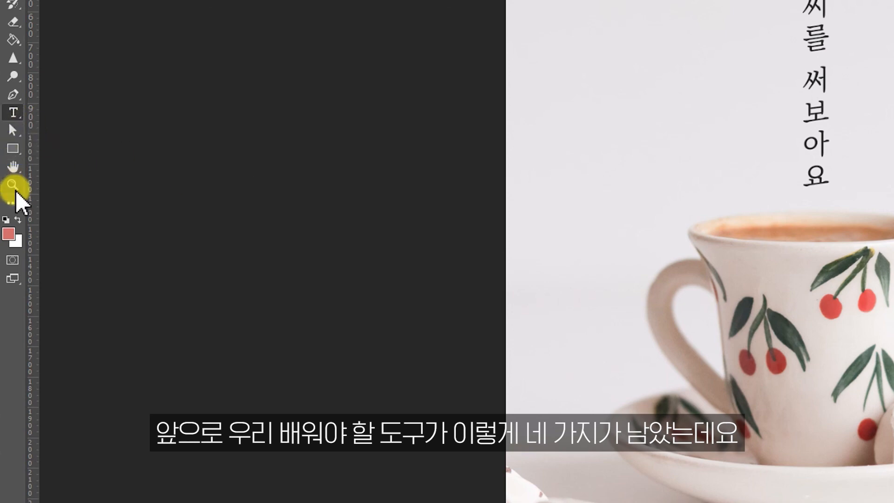
pyautogui.click(14, 131)
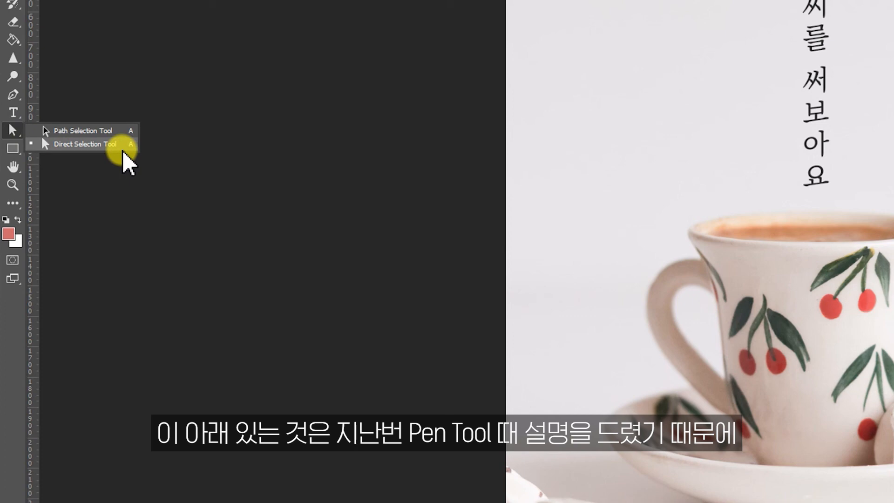
pyautogui.click(13, 161)
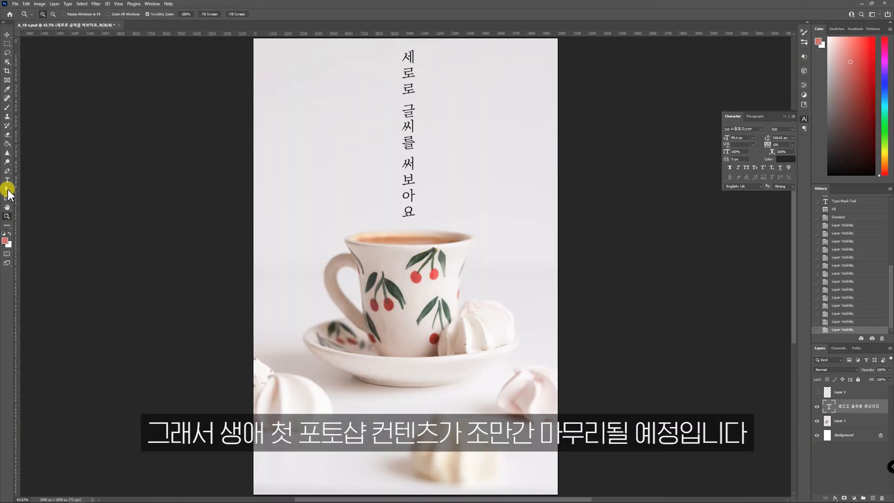
pyautogui.click(7, 188)
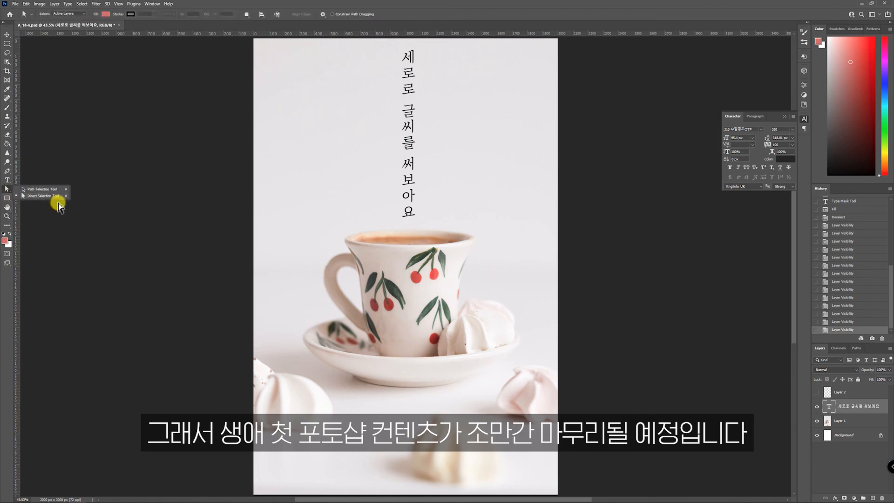